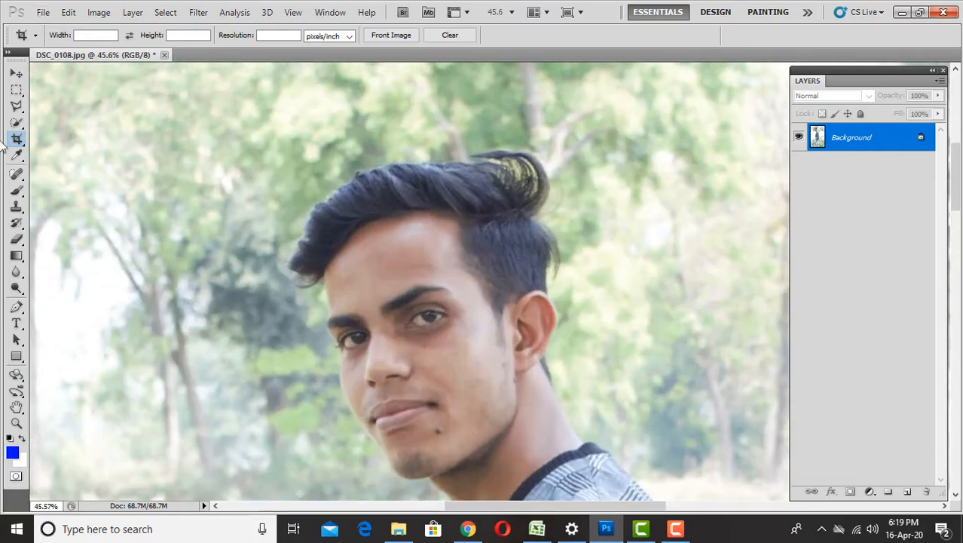
# Select the man's head, neck and checked shirt with the Quick Selection tool
pyautogui.press('w')
pyautogui.moveTo(356, 417); pyautogui.dragTo(348, 414)
pyautogui.scroll(5, 348, 414)
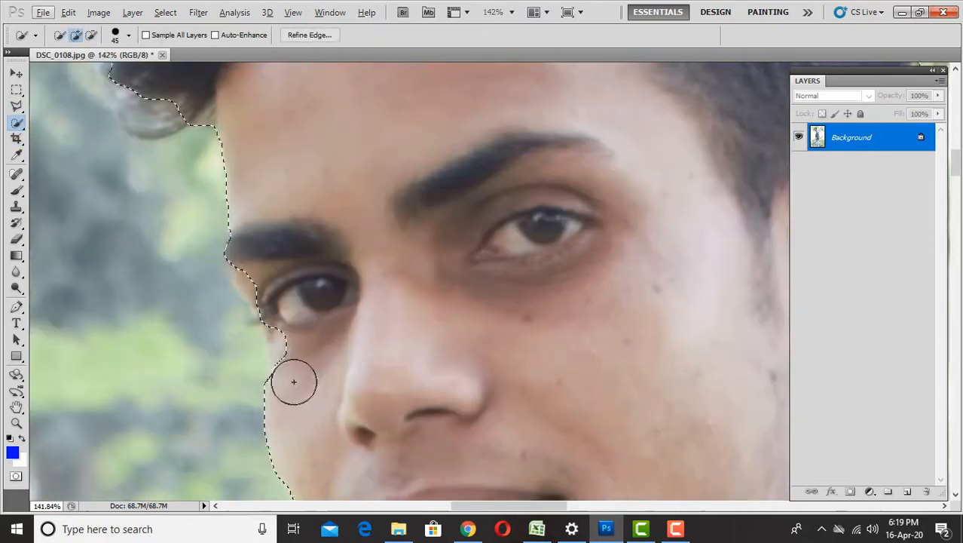
pyautogui.scroll(-6, 248, 165)
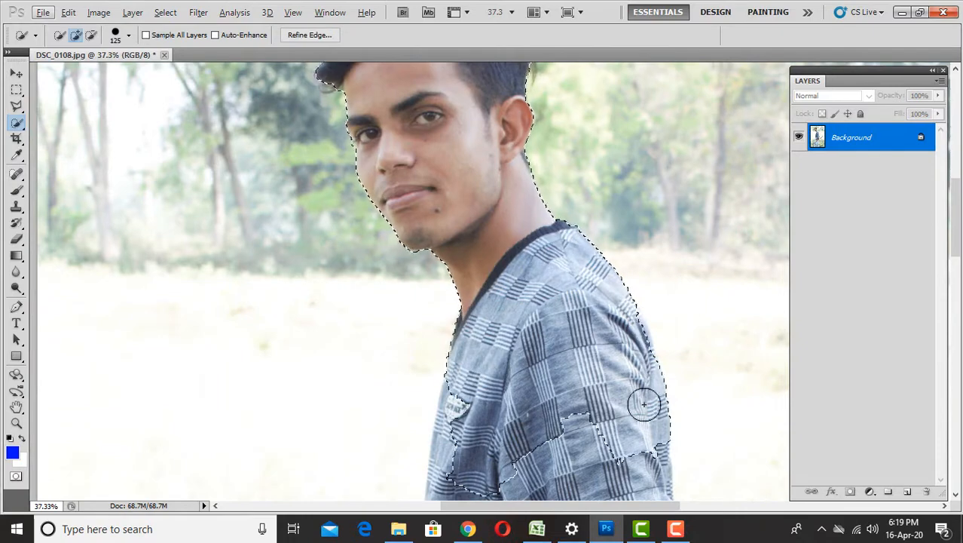
pyautogui.moveTo(645, 404); pyautogui.dragTo(645, 472)
pyautogui.moveTo(587, 440)
pyautogui.mouseDown()
pyautogui.moveTo(585, 242)
pyautogui.moveTo(445, 403)
pyautogui.moveTo(441, 134)
pyautogui.mouseUp()
pyautogui.scroll(-3, 614, 281)
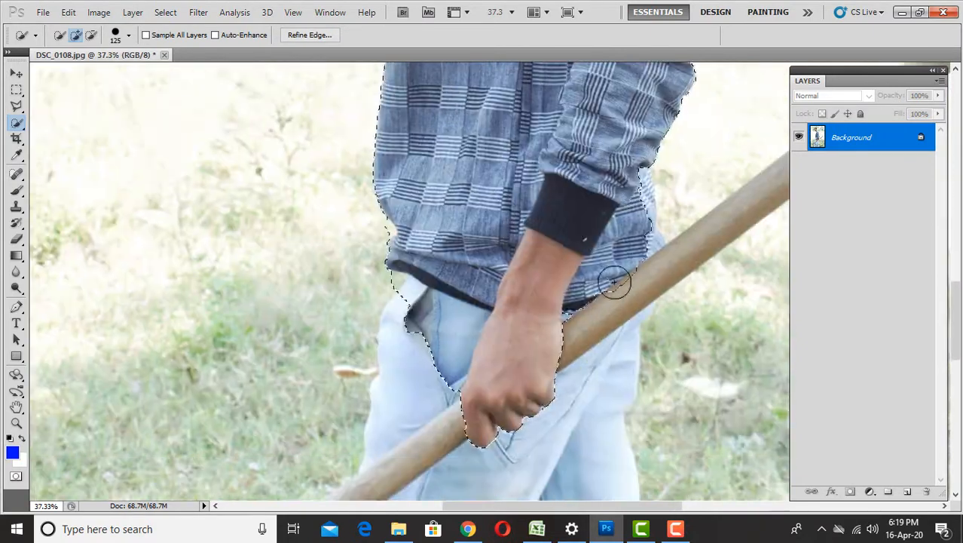
# Add the man's hand, jeans and the long-handled metal blade to the selection
pyautogui.moveTo(535, 403)
pyautogui.mouseDown()
pyautogui.moveTo(592, 211)
pyautogui.moveTo(449, 370)
pyautogui.mouseUp()
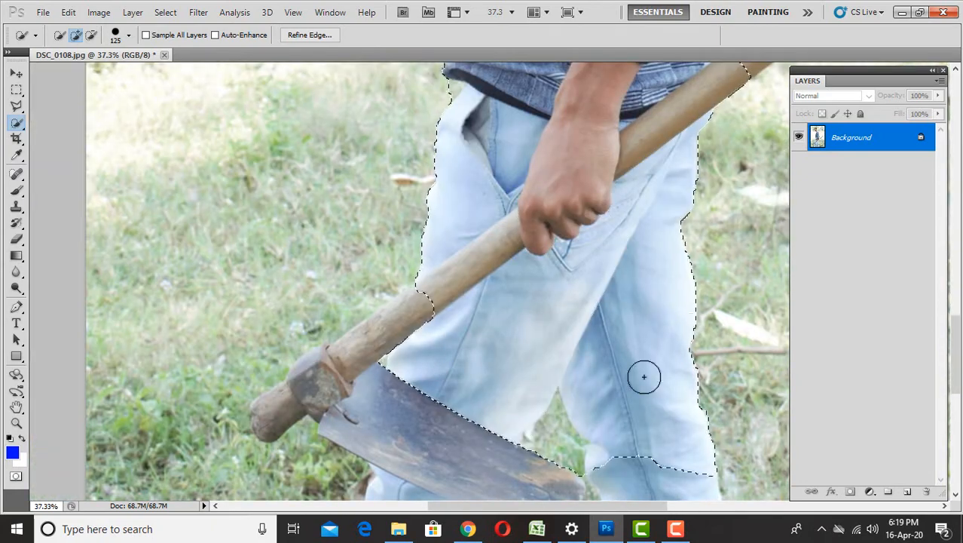
pyautogui.scroll(-5, 583, 244)
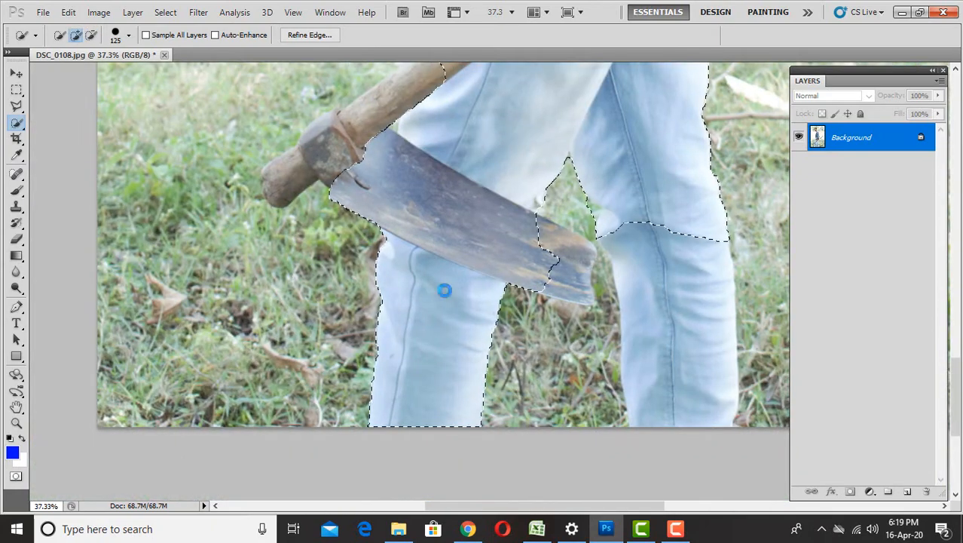
pyautogui.moveTo(681, 278); pyautogui.dragTo(685, 374)
pyautogui.scroll(-6, 671, 356)
pyautogui.scroll(6, 587, 252)
pyautogui.moveTo(490, 187); pyautogui.dragTo(434, 224)
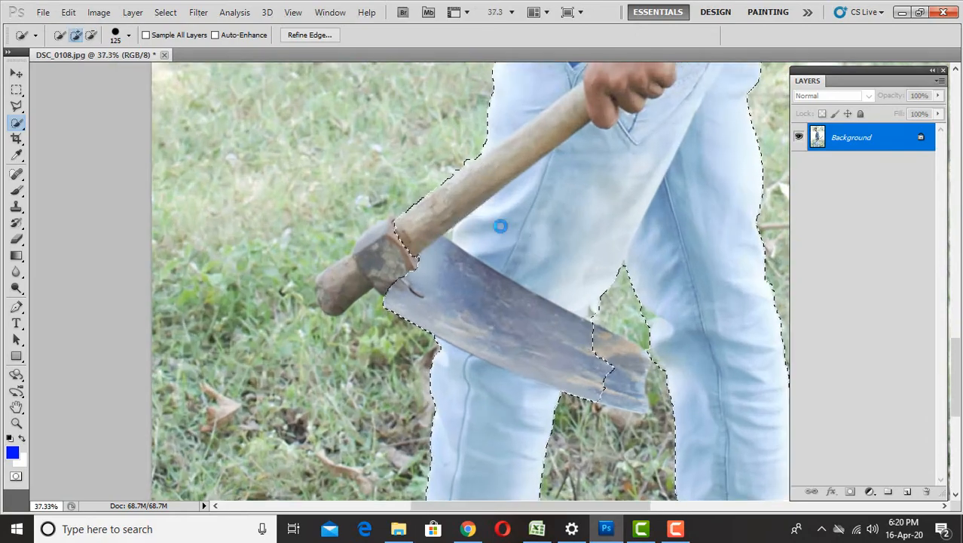
pyautogui.scroll(-7, 501, 226)
# Start Refine Edge on the man's selection and refine the edge along the back of his neck
pyautogui.scroll(4, 668, 172)
pyautogui.scroll(6, 668, 172)
pyautogui.scroll(8, 559, 198)
pyautogui.scroll(-9, 559, 207)
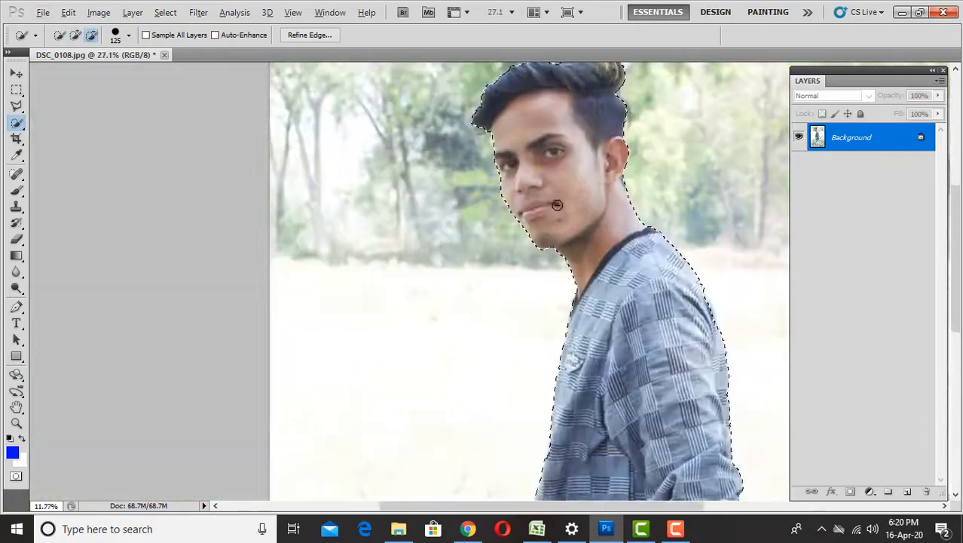
pyautogui.scroll(3, 598, 157)
pyautogui.scroll(4, 597, 157)
pyautogui.scroll(-3, 626, 206)
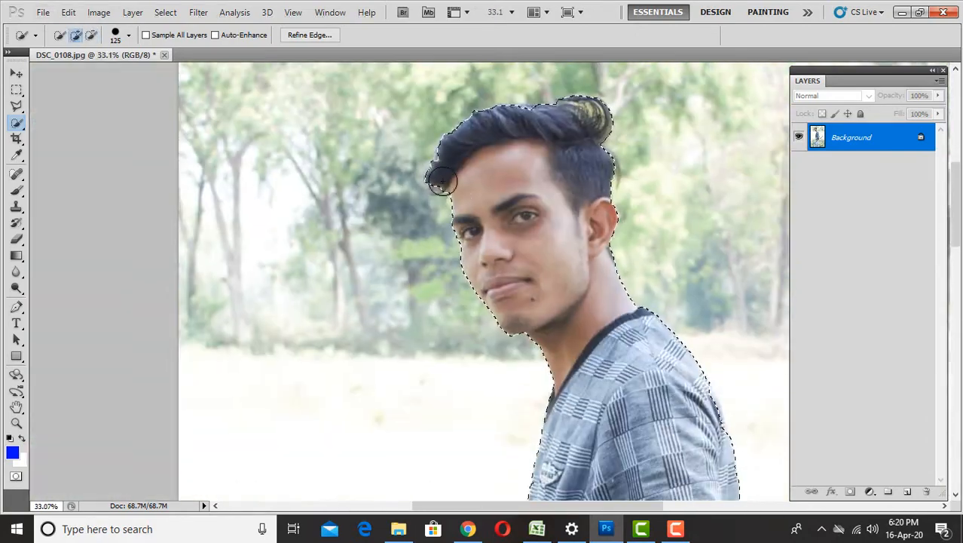
pyautogui.click(312, 36)
pyautogui.scroll(5, 643, 277)
pyautogui.moveTo(490, 185); pyautogui.dragTo(538, 276)
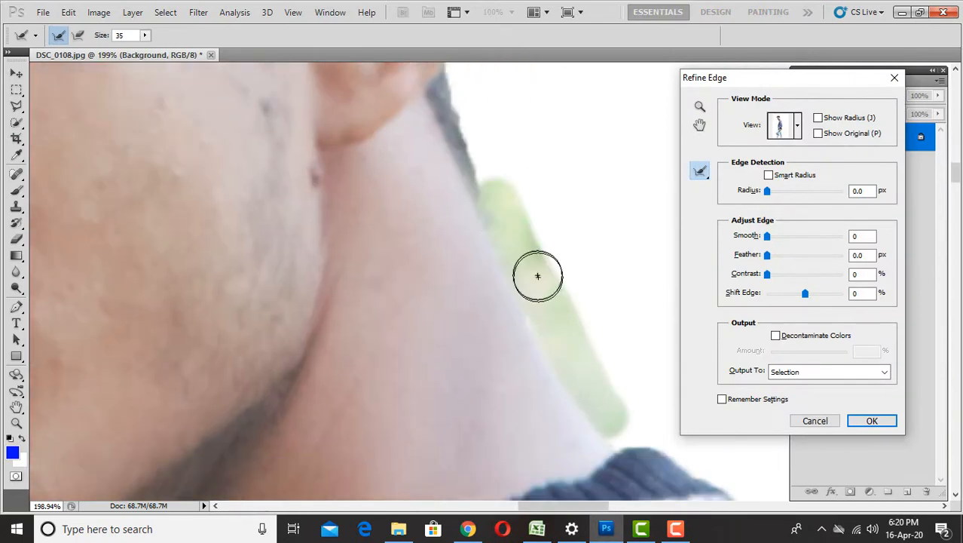
pyautogui.moveTo(528, 198)
pyautogui.mouseDown()
pyautogui.moveTo(539, 345)
pyautogui.moveTo(477, 217)
pyautogui.mouseUp()
# Refine the selection edge around the ear and up the back of the head
pyautogui.moveTo(562, 87); pyautogui.dragTo(591, 482)
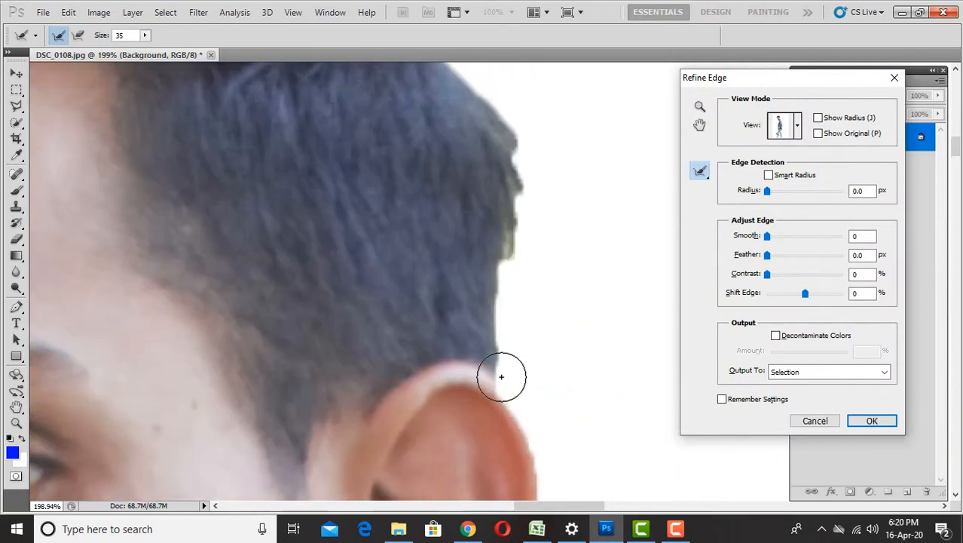
pyautogui.moveTo(502, 377); pyautogui.dragTo(564, 478)
pyautogui.moveTo(560, 474)
pyautogui.mouseDown()
pyautogui.moveTo(529, 286)
pyautogui.moveTo(496, 413)
pyautogui.mouseUp()
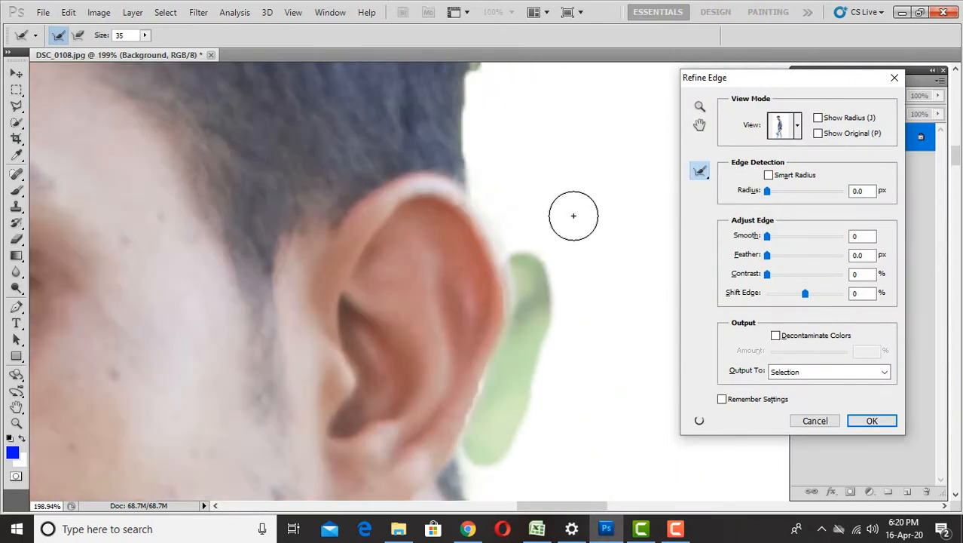
pyautogui.moveTo(577, 106); pyautogui.dragTo(571, 384)
# Set the refine brush size to 60 and refine the edge around the curled tuft and hair at the back
pyautogui.scroll(-4, 557, 383)
pyautogui.press(']')
pyautogui.press(']')
pyautogui.moveTo(540, 222); pyautogui.dragTo(452, 190)
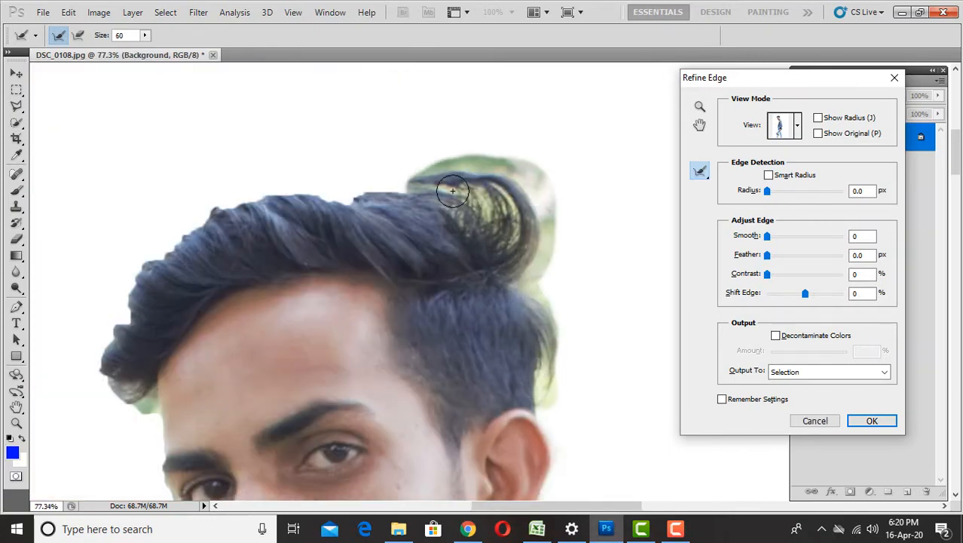
pyautogui.moveTo(500, 220); pyautogui.dragTo(498, 216)
pyautogui.moveTo(473, 158); pyautogui.dragTo(572, 143)
pyautogui.moveTo(505, 167); pyautogui.dragTo(458, 174)
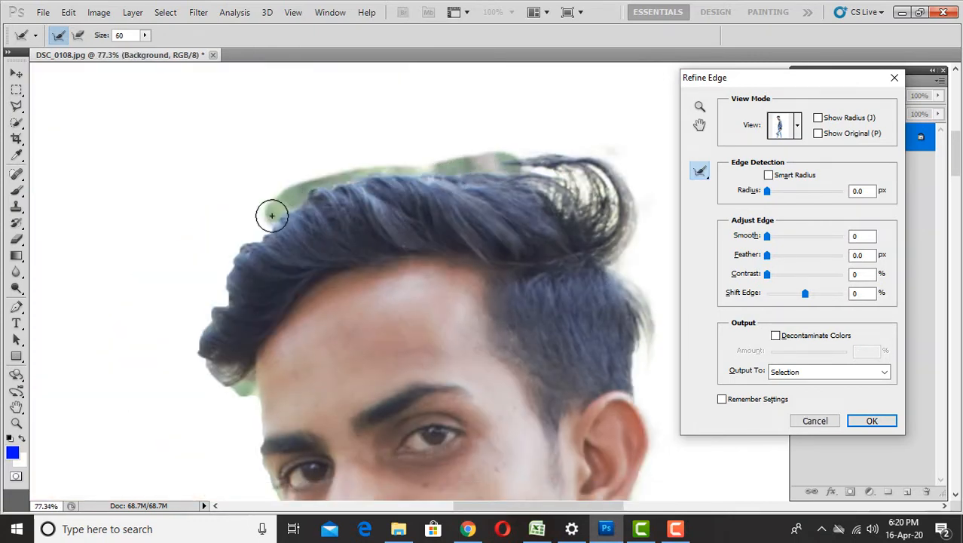
# Refine the edge of the front hair and the face profile down to the chin, using brush size 40 on the face
pyautogui.moveTo(271, 215); pyautogui.dragTo(201, 333)
pyautogui.moveTo(252, 399)
pyautogui.mouseDown()
pyautogui.moveTo(326, 96)
pyautogui.moveTo(326, 220)
pyautogui.mouseUp()
pyautogui.scroll(3, 341, 122)
pyautogui.moveTo(339, 359); pyautogui.dragTo(287, 262)
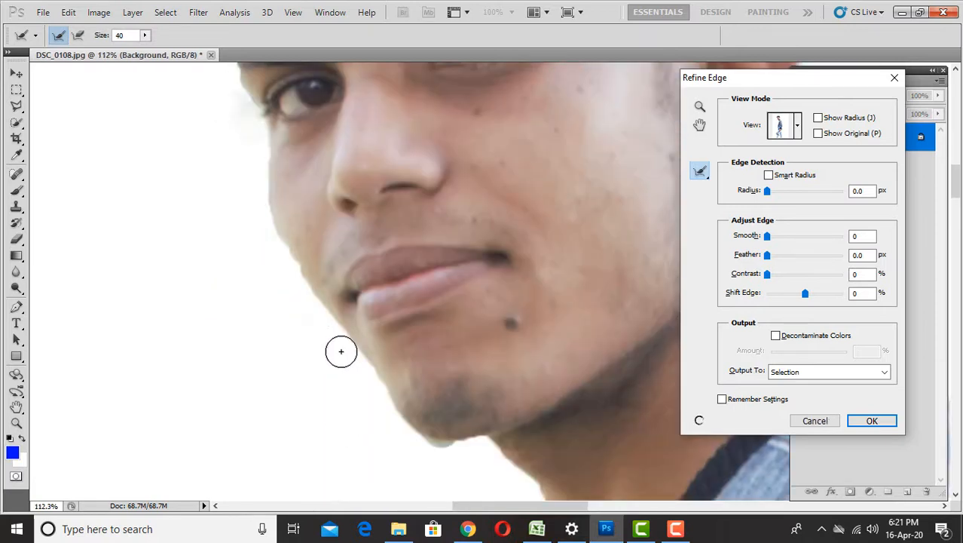
pyautogui.moveTo(341, 351); pyautogui.dragTo(383, 280)
# Output the refined selection as a Layer Mask
pyautogui.scroll(-10, 399, 336)
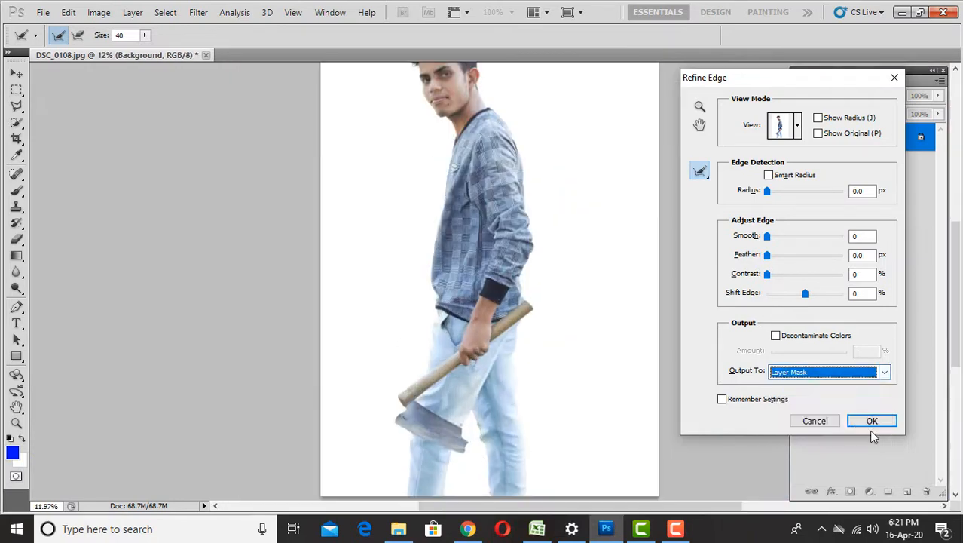
pyautogui.click(872, 422)
pyautogui.scroll(-2, 489, 279)
# Extend the canvas with the Crop tool, adding empty space on both sides of the man and above his head
pyautogui.click(17, 139)
pyautogui.scroll(-1, 362, 154)
pyautogui.moveTo(404, 157); pyautogui.dragTo(574, 404)
pyautogui.scroll(-1, 568, 356)
pyautogui.moveTo(551, 303)
pyautogui.mouseDown()
pyautogui.moveTo(663, 303)
pyautogui.moveTo(673, 282)
pyautogui.moveTo(654, 282)
pyautogui.mouseUp()
pyautogui.moveTo(429, 282); pyautogui.dragTo(356, 285)
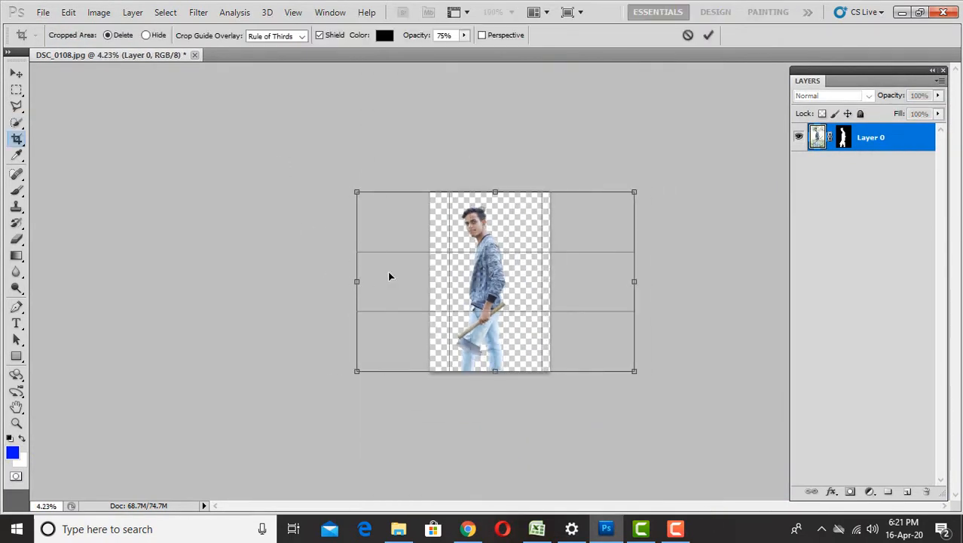
pyautogui.moveTo(495, 191); pyautogui.dragTo(494, 95)
pyautogui.press('Return')
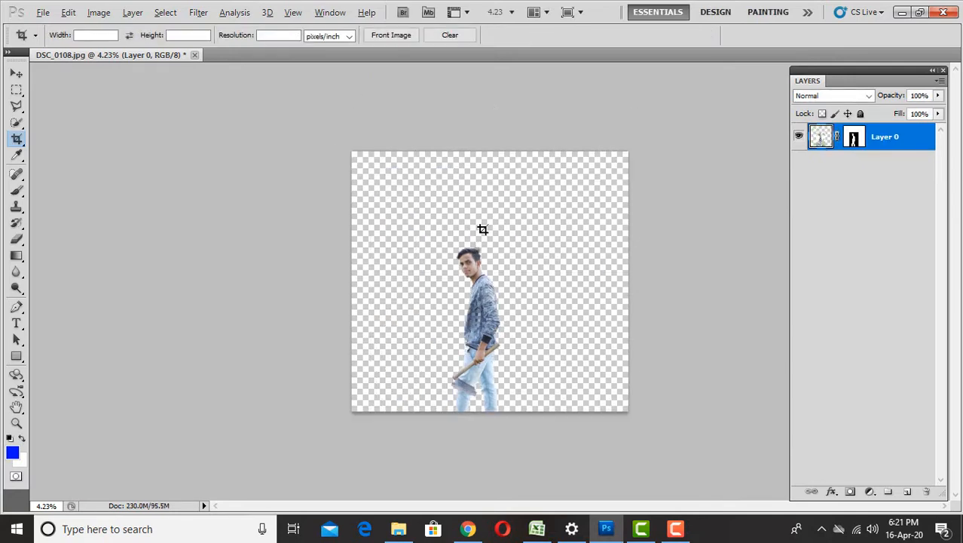
pyautogui.scroll(10, 480, 266)
pyautogui.scroll(-10, 389, 280)
# Open forest-2209226_960_720 from File Explorer in Photoshop and bring it into DSC_0108.jpg as a layer
pyautogui.click(16, 74)
pyautogui.click(398, 529)
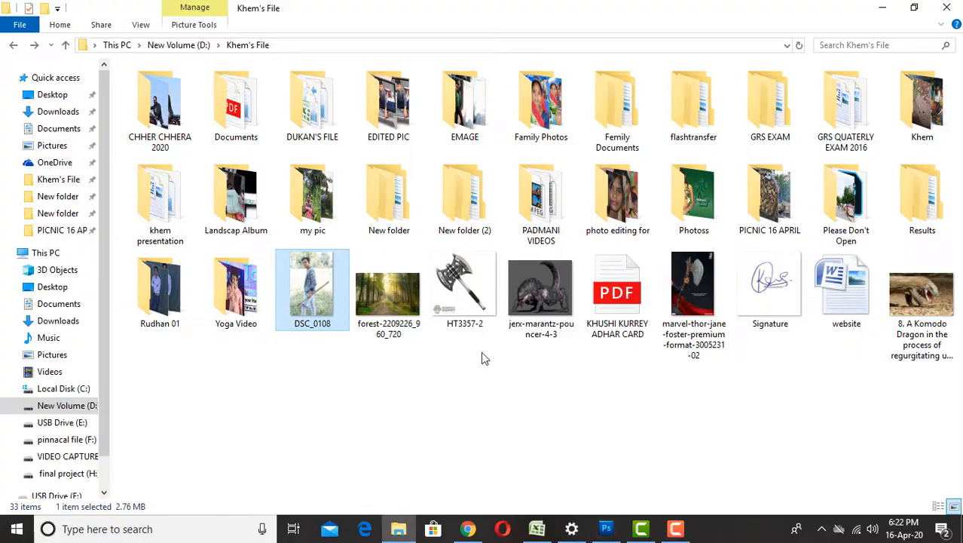
pyautogui.moveTo(389, 295); pyautogui.dragTo(513, 37)
pyautogui.moveTo(156, 59); pyautogui.dragTo(424, 294)
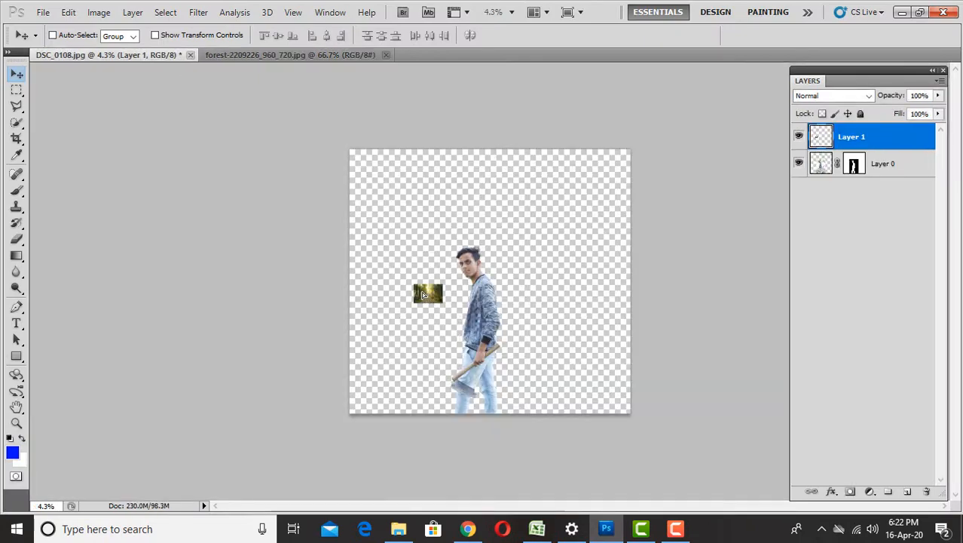
# Scale the forest layer up until it covers the whole canvas
pyautogui.moveTo(379, 168); pyautogui.dragTo(744, 412)
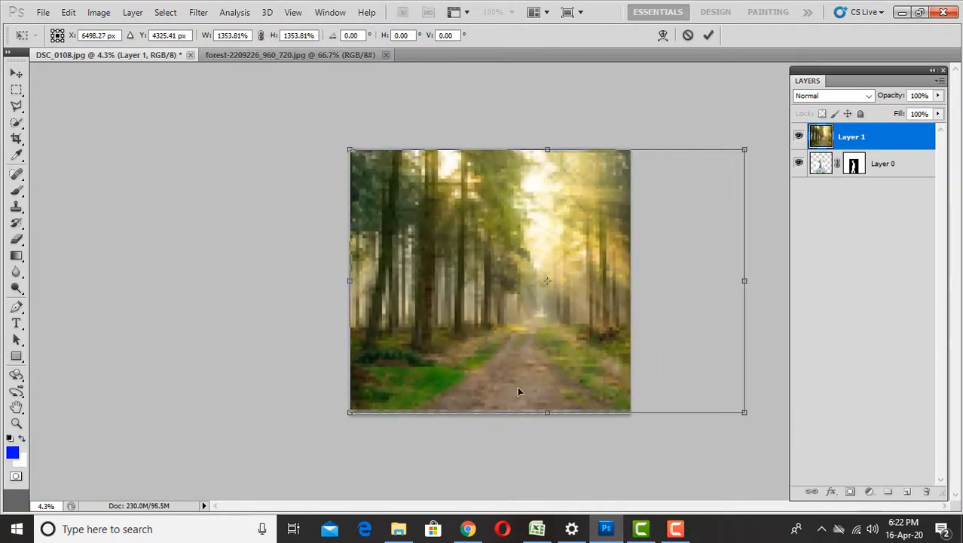
pyautogui.moveTo(351, 412); pyautogui.dragTo(346, 418)
pyautogui.press('Return')
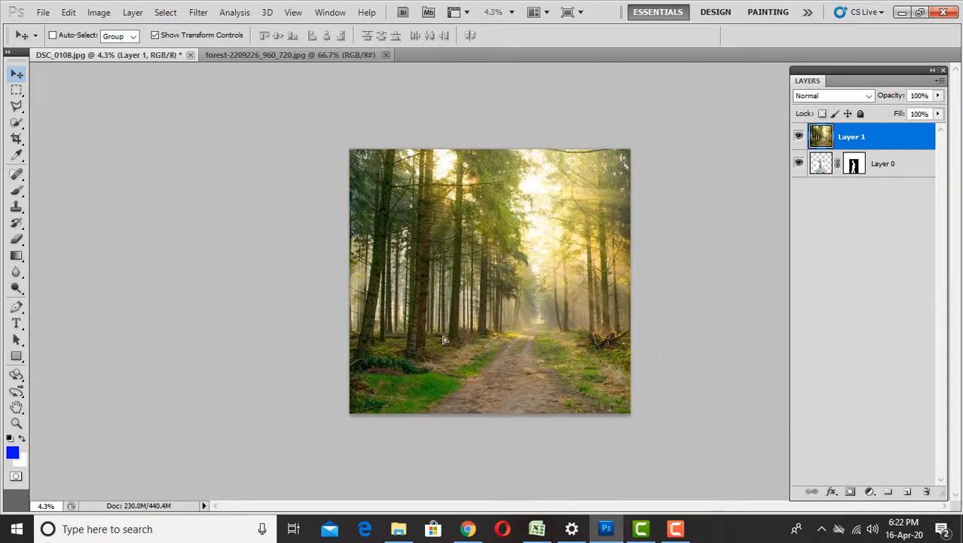
# Place the forest layer beneath the man's layer and shift it left behind him
pyautogui.moveTo(835, 143); pyautogui.dragTo(827, 183)
pyautogui.scroll(9, 488, 287)
pyautogui.scroll(-10, 488, 288)
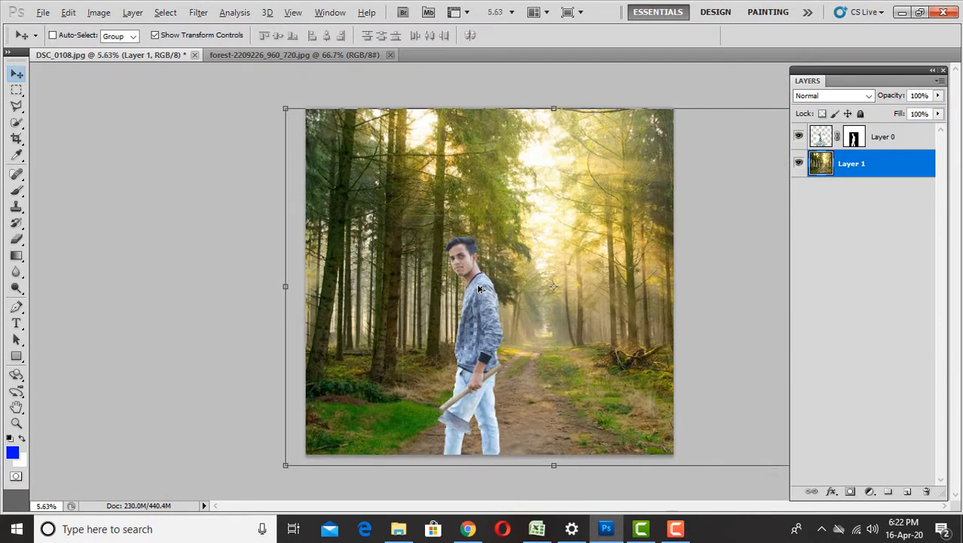
pyautogui.moveTo(533, 295); pyautogui.dragTo(486, 299)
pyautogui.scroll(7, 486, 298)
pyautogui.scroll(-5, 486, 298)
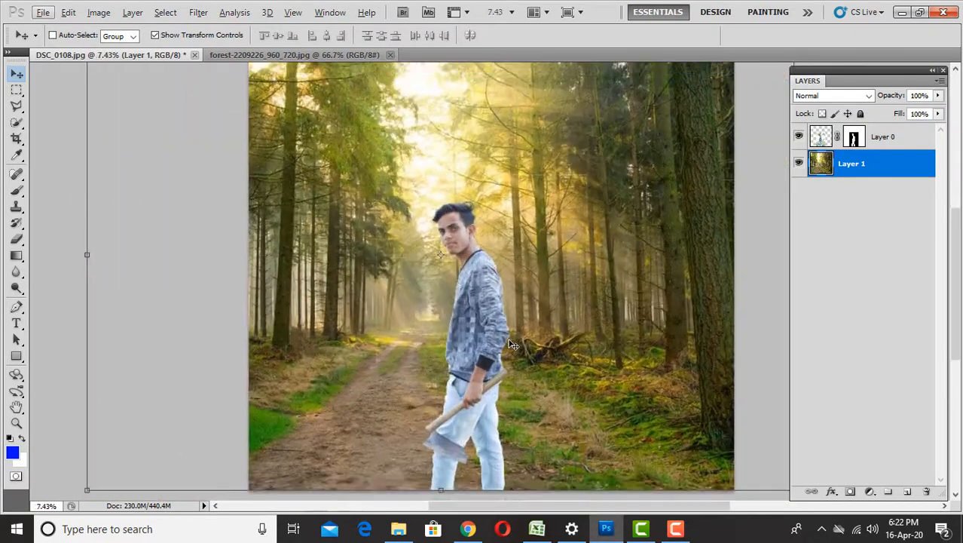
# Apply the automatic Levels correction to the man's layer
pyautogui.scroll(10, 484, 330)
pyautogui.scroll(-1, 485, 330)
pyautogui.keyDown('ctrl'); pyautogui.click(498, 323); pyautogui.keyUp('ctrl')
pyautogui.hotkey('ctrl', 'l')
pyautogui.moveTo(543, 89); pyautogui.dragTo(269, 146)
pyautogui.click(311, 217)
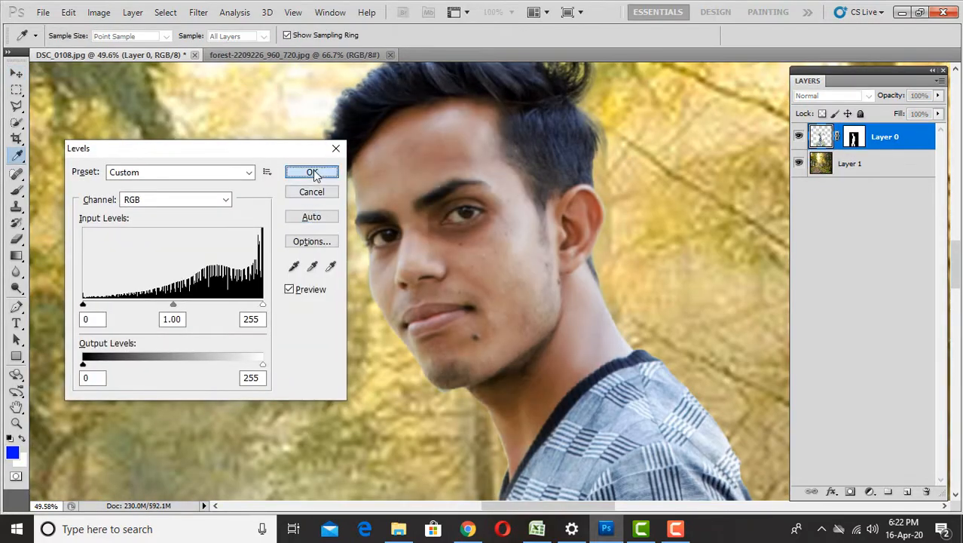
pyautogui.click(314, 174)
pyautogui.scroll(-10, 473, 235)
pyautogui.scroll(9, 463, 249)
pyautogui.click(98, 12)
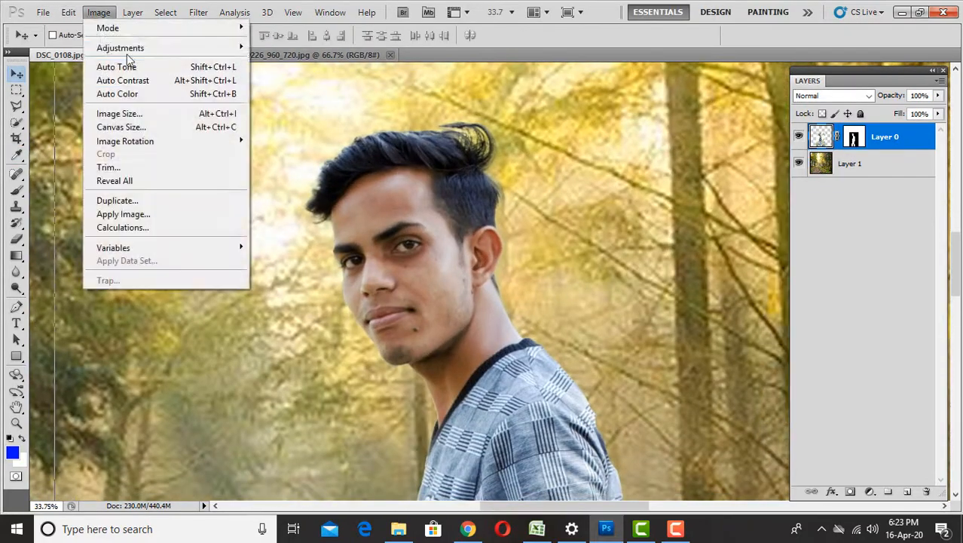
pyautogui.moveTo(150, 47)
pyautogui.click(286, 87)
pyautogui.click(577, 167)
# Brighten the man's layer with Curves by raising the midpoint of the RGB curve slightly
pyautogui.click(99, 12)
pyautogui.click(352, 75)
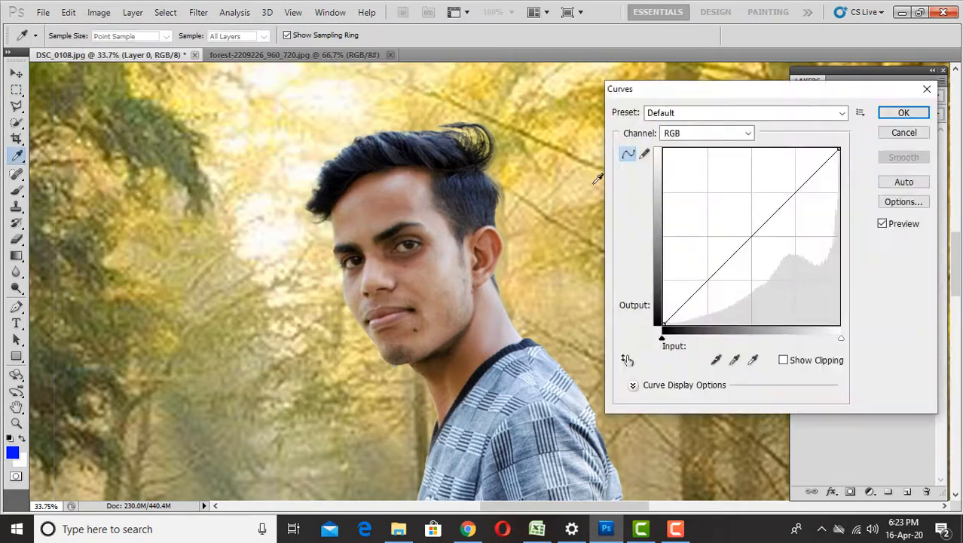
pyautogui.moveTo(746, 234); pyautogui.dragTo(740, 230)
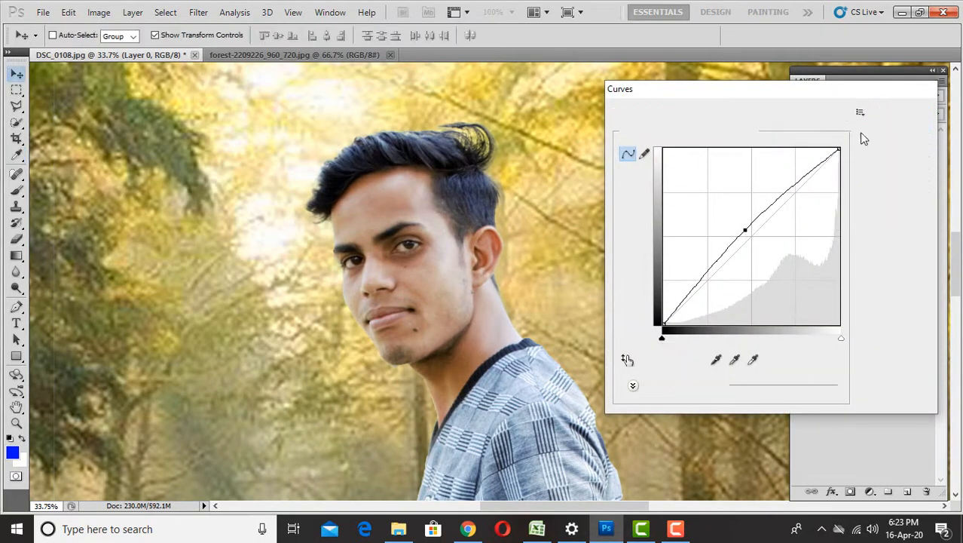
pyautogui.press('Return')
# Lower the white input level slightly in Levels to brighten the man's highlights
pyautogui.hotkey('ctrl', 'l')
pyautogui.moveTo(262, 303)
pyautogui.mouseDown()
pyautogui.moveTo(242, 306)
pyautogui.moveTo(252, 311)
pyautogui.mouseUp()
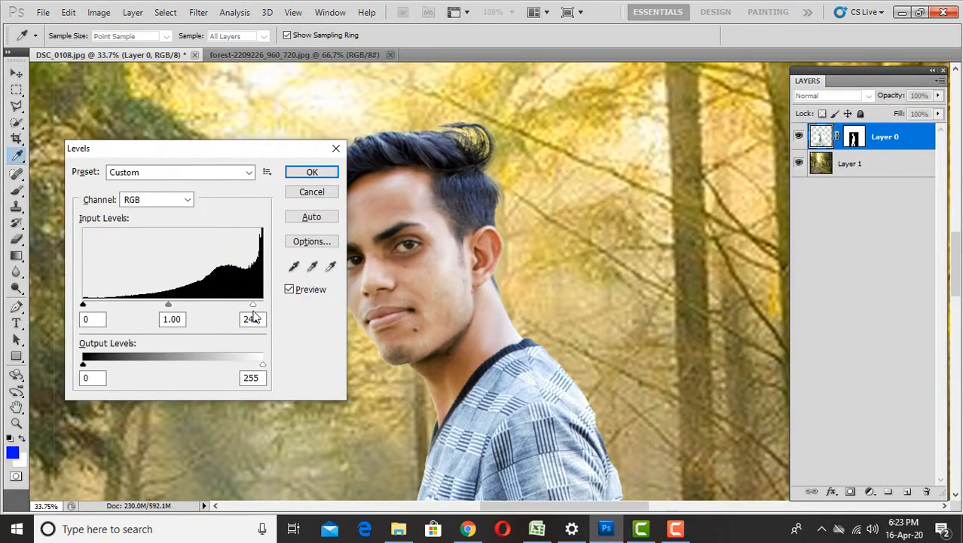
pyautogui.click(320, 171)
# Hide the man's layer and select the forest layer
pyautogui.scroll(-8, 389, 276)
pyautogui.click(209, 36)
pyautogui.click(799, 136)
pyautogui.click(850, 164)
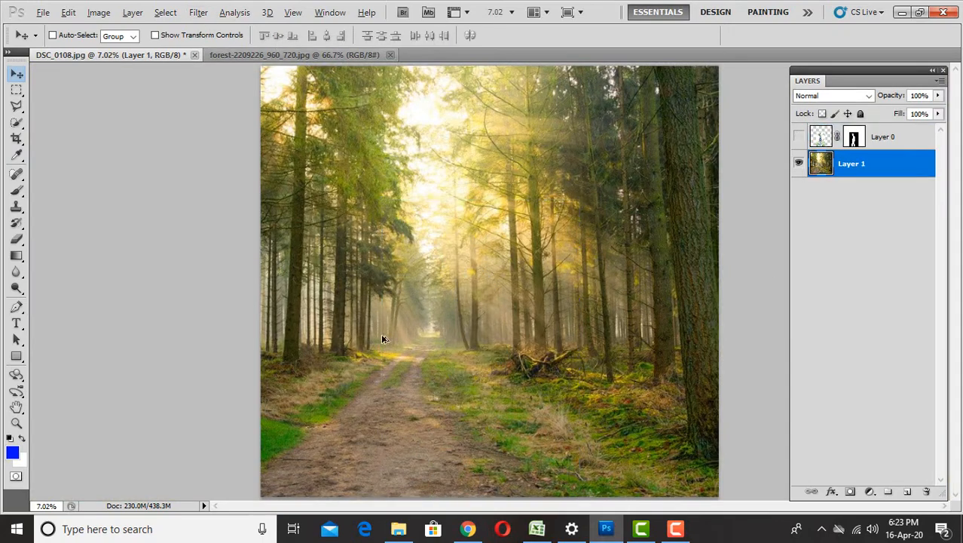
# Try to widen the canvas to the right with the Crop tool, and undo the crop
pyautogui.scroll(-3, 382, 334)
pyautogui.press('c')
pyautogui.scroll(-2, 325, 117)
pyautogui.moveTo(325, 118); pyautogui.dragTo(655, 437)
pyautogui.moveTo(633, 281); pyautogui.dragTo(710, 283)
pyautogui.press('Return')
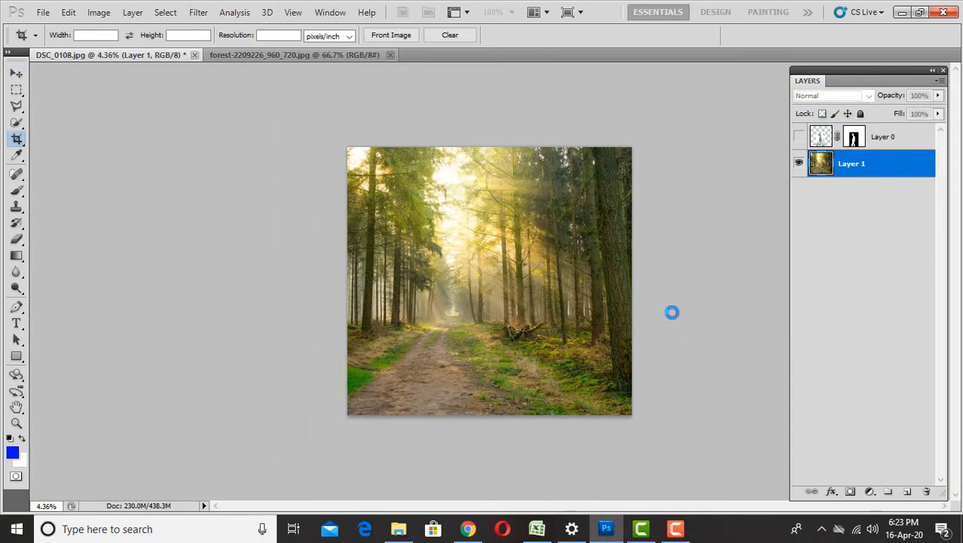
pyautogui.hotkey('ctrl', 'z')
# Widen the canvas well beyond the right edge of the forest image with the Crop tool
pyautogui.moveTo(330, 124); pyautogui.dragTo(725, 522)
pyautogui.moveTo(632, 281); pyautogui.dragTo(760, 294)
pyautogui.press('Return')
pyautogui.press('v')
pyautogui.press('Delete')
pyautogui.rightClick(486, 262)
pyautogui.click(465, 255)
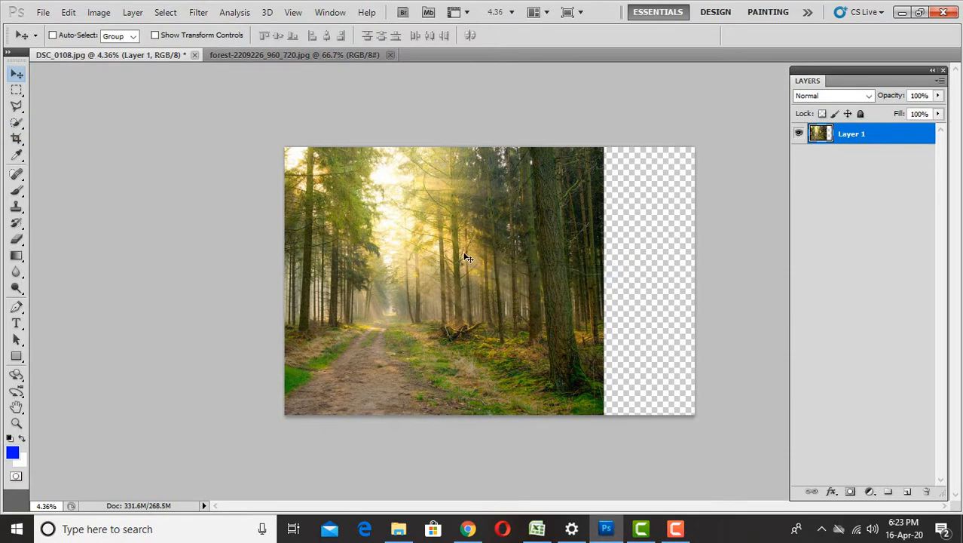
pyautogui.hotkey('ctrl', 'z')
# Delete the forest layer and bring forest-2209226_960_720 into the document again as a fresh layer
pyautogui.click(827, 156)
pyautogui.press('Delete')
pyautogui.click(398, 529)
pyautogui.moveTo(388, 284); pyautogui.dragTo(559, 46)
pyautogui.moveTo(452, 249); pyautogui.dragTo(410, 236)
# Scale the new forest layer to fill the widened canvas and place it beneath the man's layer
pyautogui.moveTo(316, 168); pyautogui.dragTo(695, 415)
pyautogui.click(709, 36)
pyautogui.moveTo(845, 174); pyautogui.dragTo(850, 174)
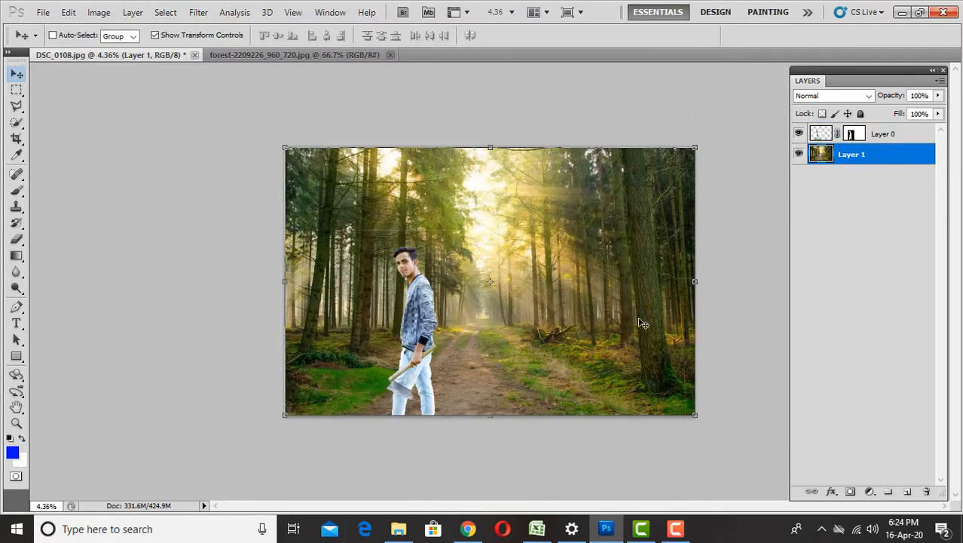
# Move the man's layer to the right of the forest path
pyautogui.scroll(1, 642, 322)
pyautogui.click(885, 135)
pyautogui.moveTo(364, 365); pyautogui.dragTo(520, 363)
pyautogui.scroll(5, 519, 260)
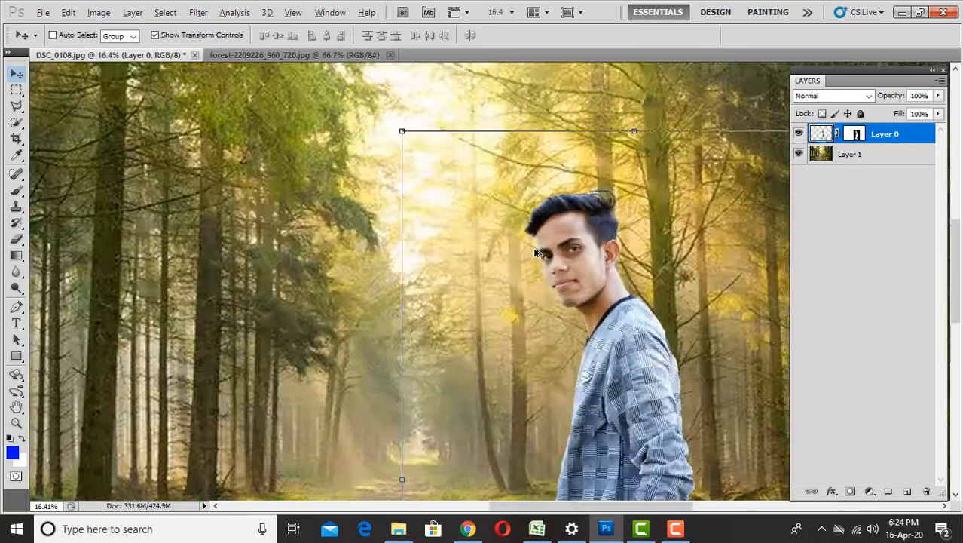
pyautogui.scroll(-5, 519, 259)
# Hide the man's layer and duplicate the forest layer
pyautogui.rightClick(383, 345)
pyautogui.click(419, 356)
pyautogui.click(799, 133)
pyautogui.scroll(2, 528, 265)
pyautogui.scroll(-1, 541, 268)
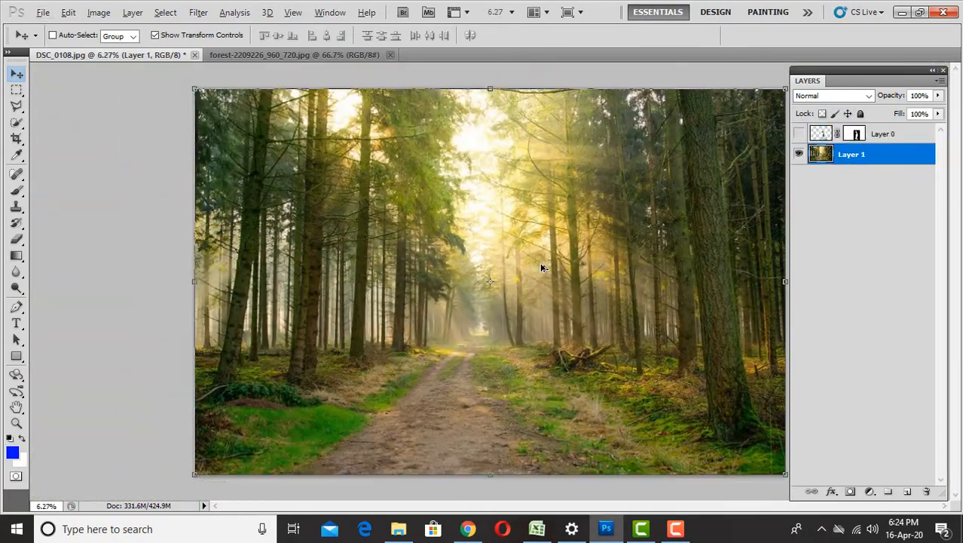
pyautogui.hotkey('ctrl', 'j')
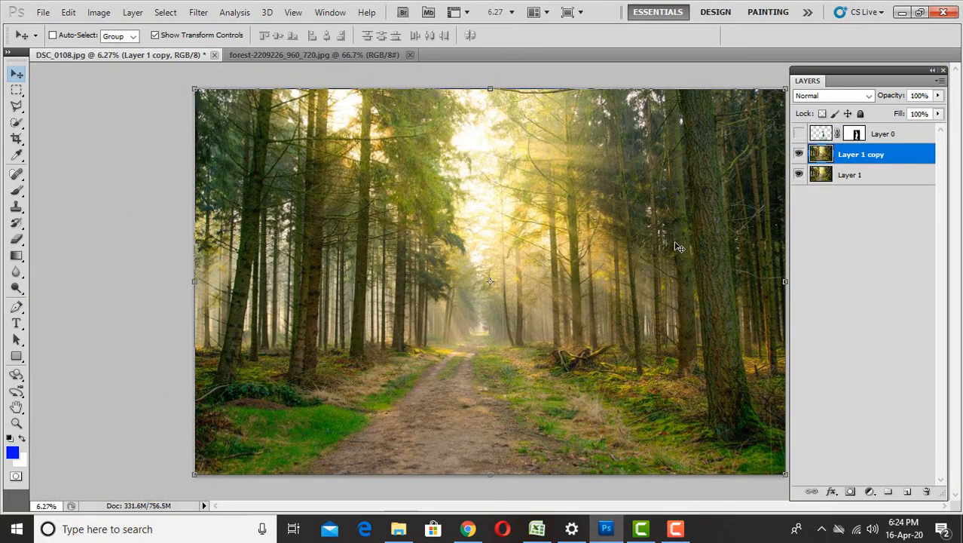
# Try a red Color Overlay effect on the duplicated forest layer
pyautogui.doubleClick(915, 155)
pyautogui.click(632, 275)
pyautogui.press('Return')
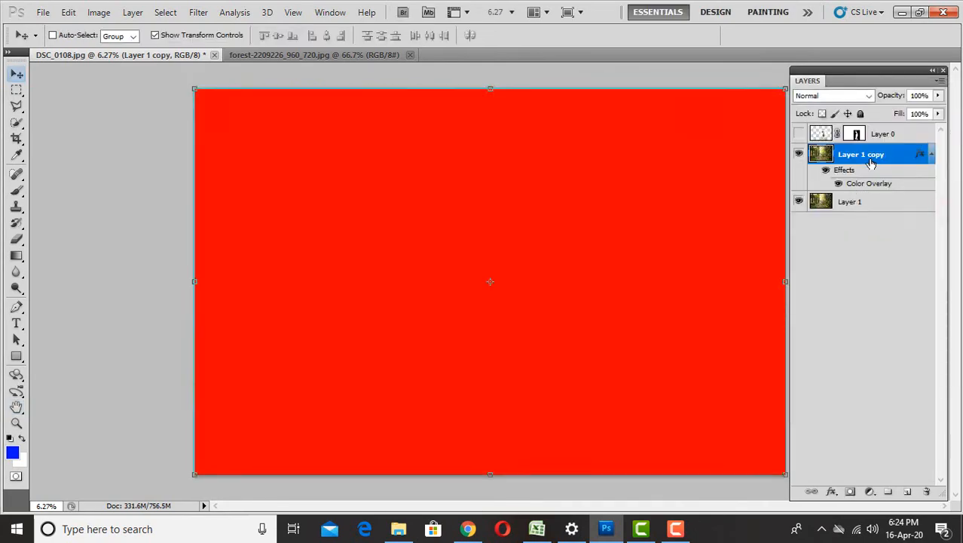
pyautogui.hotkey('ctrl', 'z')
pyautogui.doubleClick(918, 156)
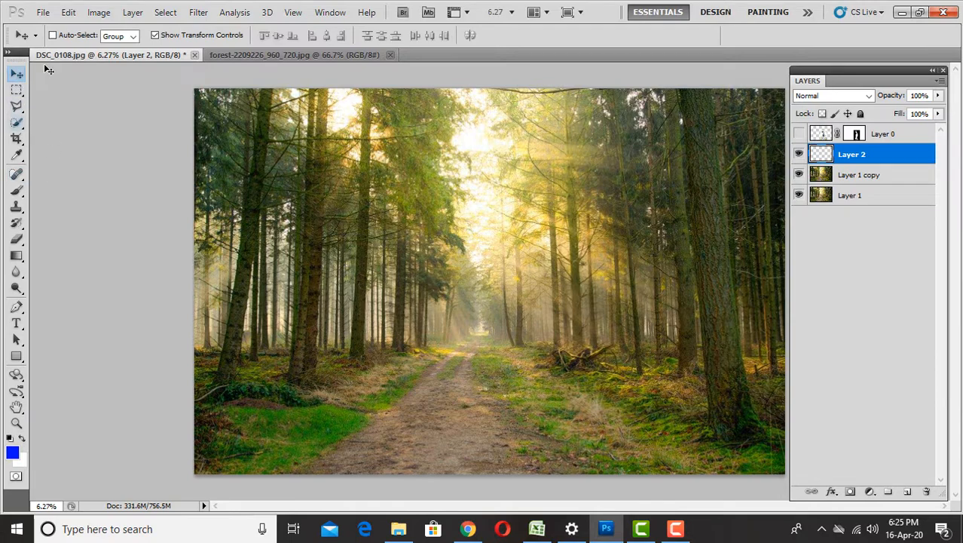
# Fill the whole canvas on the new empty layer with black at 100% and lower that layer's opacity
pyautogui.hotkey('ctrl', 'a')
pyautogui.click(67, 13)
pyautogui.click(219, 214)
pyautogui.click(897, 117)
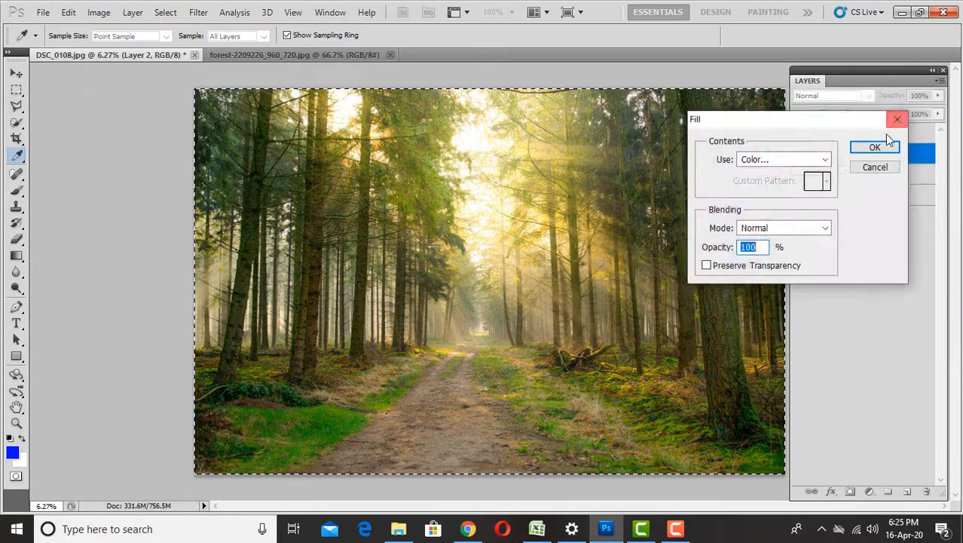
pyautogui.click(875, 147)
pyautogui.hotkey('ctrl', 'd')
pyautogui.hotkey('ctrl', '-')
pyautogui.moveTo(910, 111); pyautogui.dragTo(917, 110)
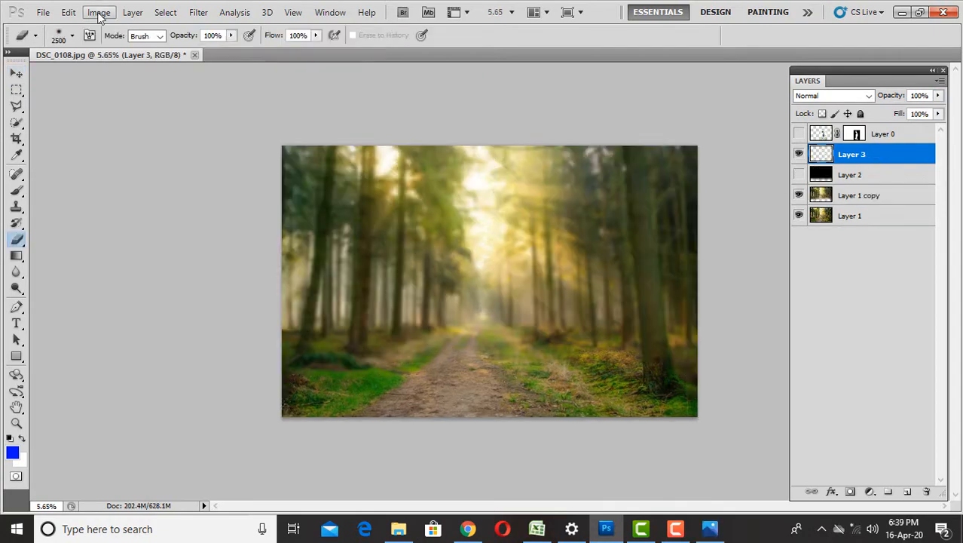
# Fill the new top layer with white and set its opacity to 20% as a fog layer
pyautogui.click(69, 13)
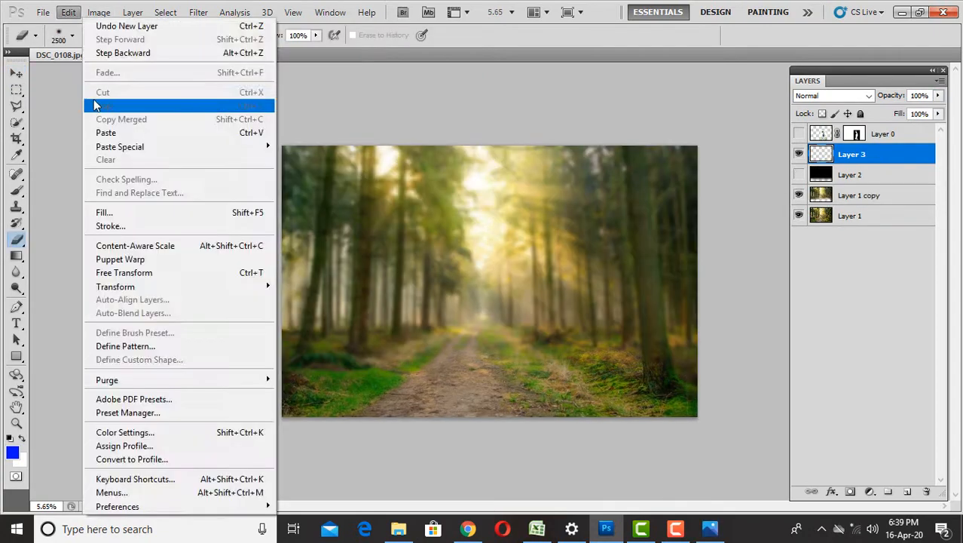
pyautogui.click(107, 213)
pyautogui.click(776, 159)
pyautogui.click(762, 197)
pyautogui.click(899, 119)
pyautogui.click(874, 146)
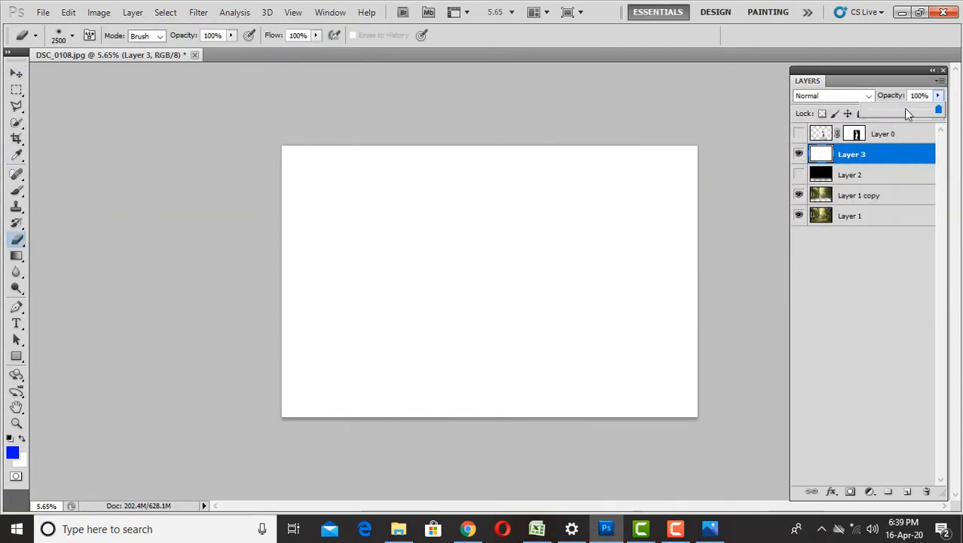
pyautogui.moveTo(905, 109); pyautogui.dragTo(844, 134)
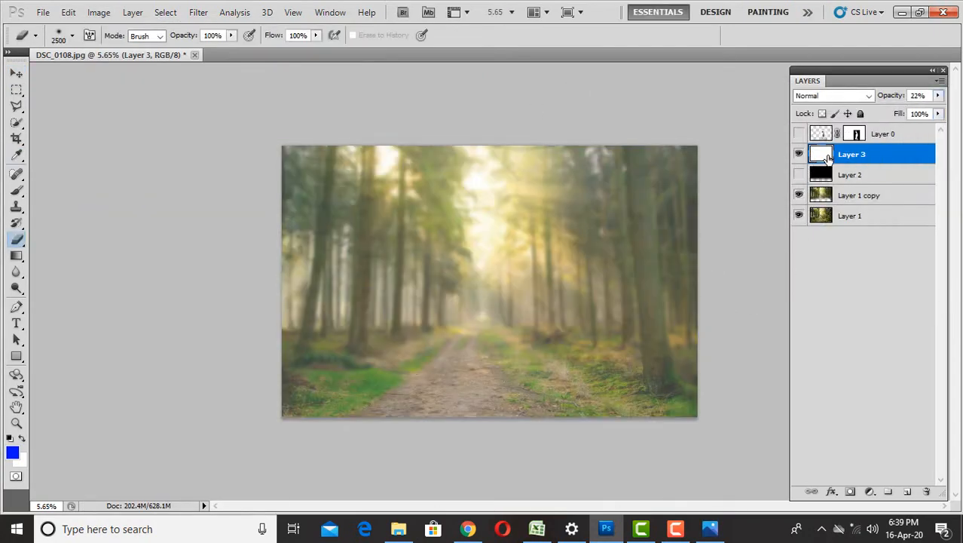
pyautogui.moveTo(890, 113); pyautogui.dragTo(881, 113)
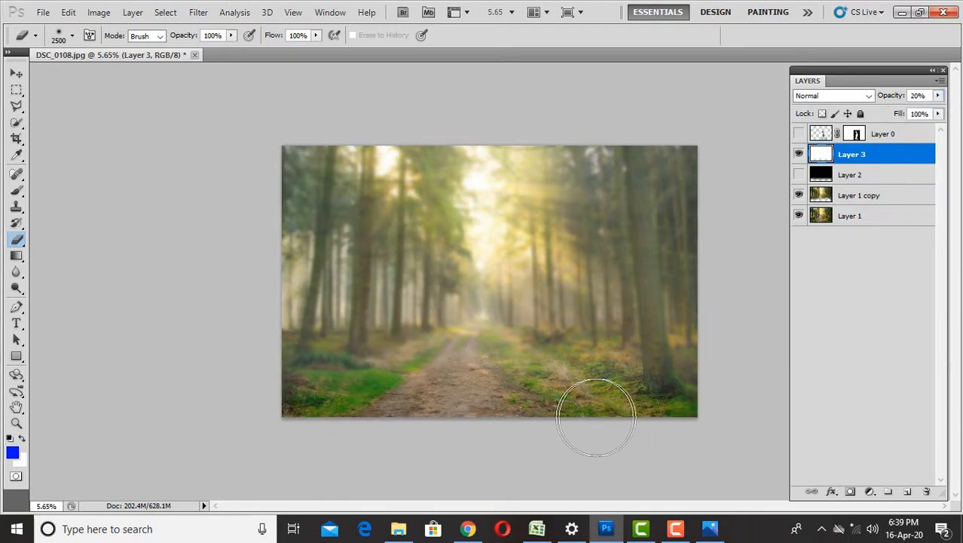
# Duplicate the white fog layer six times to thicken the mist over the forest
pyautogui.press('v')
pyautogui.hotkey('ctrl', 'j')
pyautogui.hotkey('ctrl', 'j')
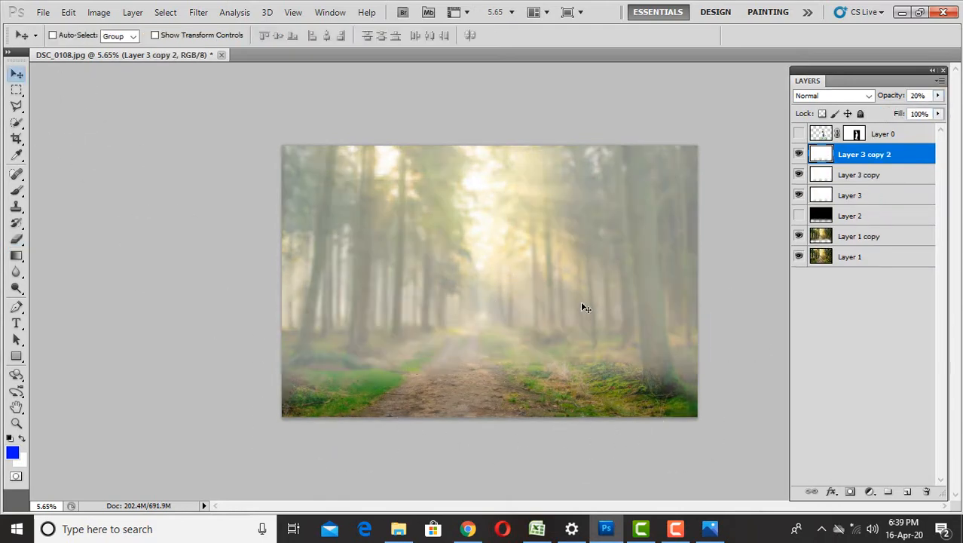
pyautogui.hotkey('ctrl', 'j')
pyautogui.hotkey('ctrl', 'j')
pyautogui.hotkey('ctrl', 'j')
pyautogui.hotkey('ctrl', 'j')
# Erase the lower part of the topmost white fog layer across the ground
pyautogui.press('b')
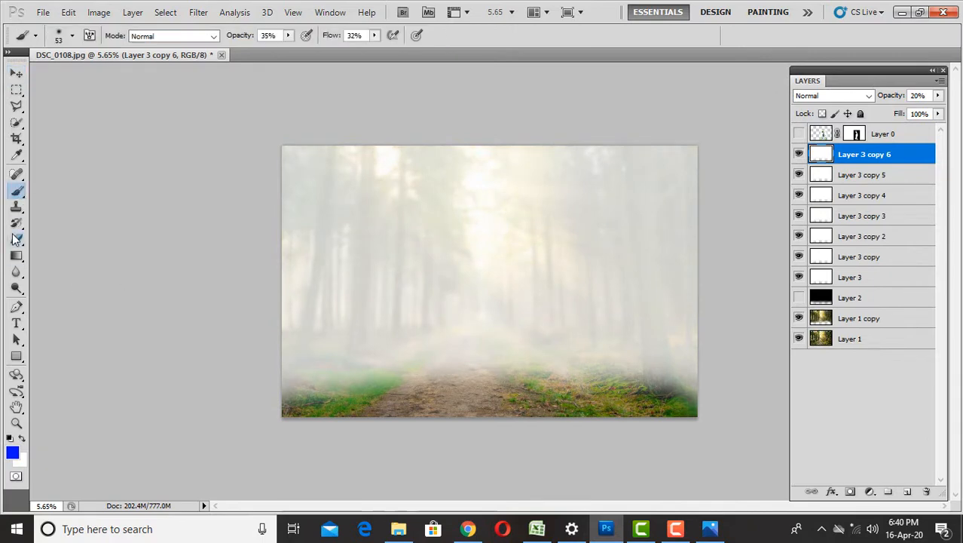
pyautogui.press('e')
pyautogui.moveTo(691, 359); pyautogui.dragTo(535, 383)
# Duplicate the topmost fog layer five times and merge those copies into a single layer
pyautogui.press('v')
pyautogui.hotkey('ctrl', 'j')
pyautogui.hotkey('ctrl', 'j')
pyautogui.hotkey('ctrl', 'j')
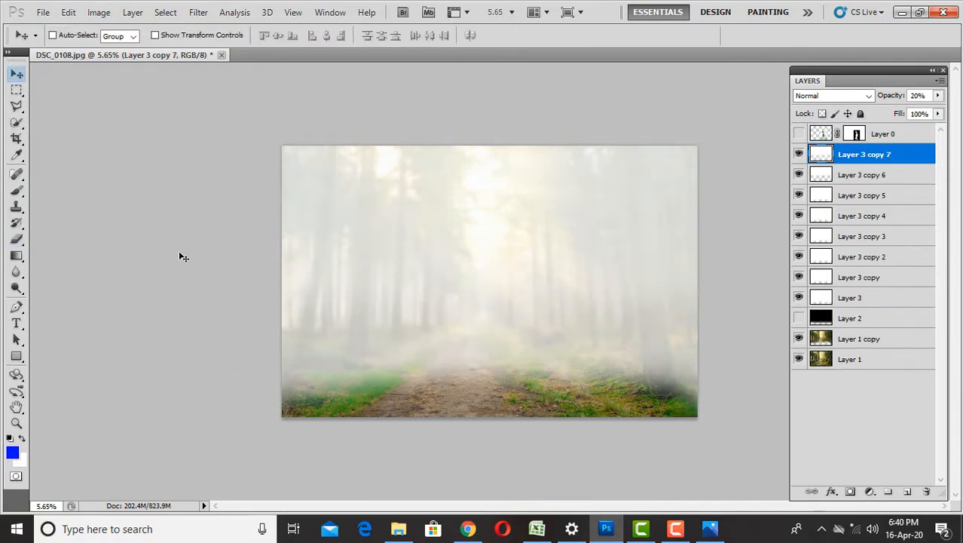
pyautogui.hotkey('ctrl', 'j')
pyautogui.hotkey('alt', 'shift', '[')
pyautogui.hotkey('alt', 'shift', '[')
pyautogui.hotkey('alt', 'shift', '[')
pyautogui.hotkey('alt', 'shift', '[')
pyautogui.press('Delete')
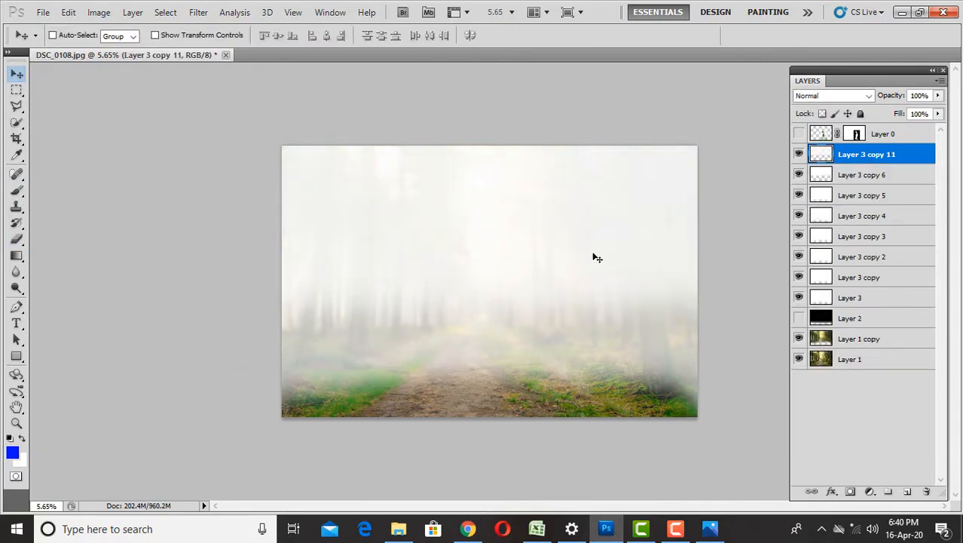
# Erase across the middle of the merged fog layer with the 2500 px eraser and stretch it down beyond the canvas
pyautogui.press('e')
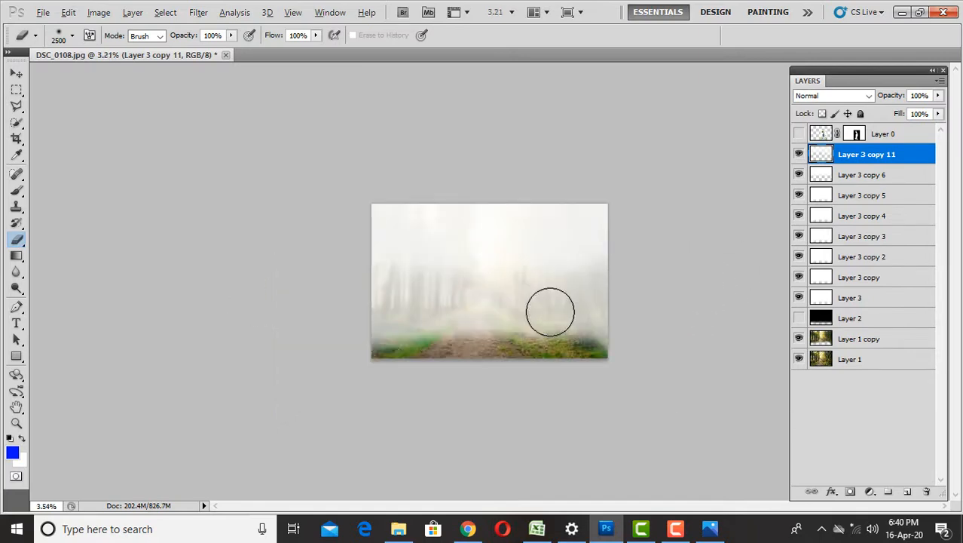
pyautogui.scroll(-1, 550, 310)
pyautogui.moveTo(398, 244)
pyautogui.mouseDown()
pyautogui.moveTo(533, 238)
pyautogui.moveTo(626, 258)
pyautogui.mouseUp()
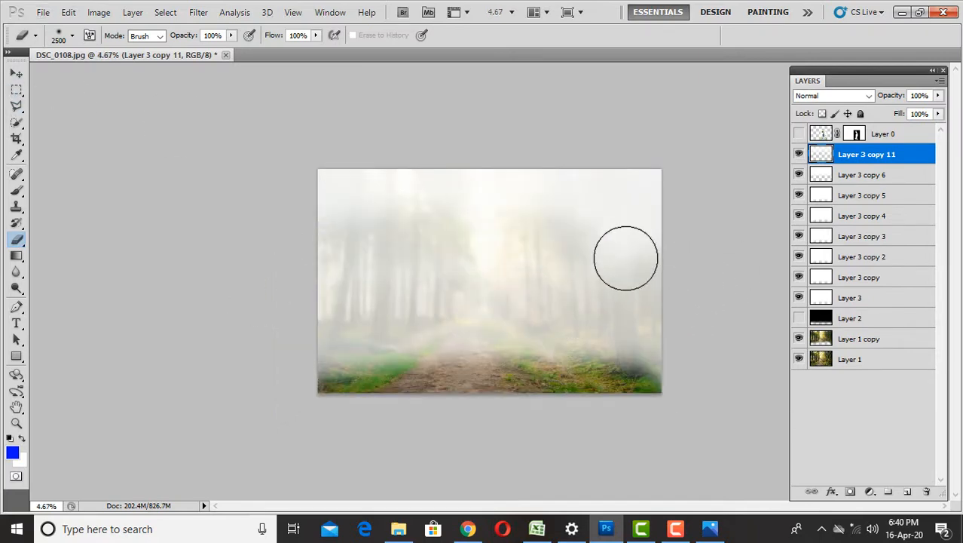
pyautogui.press('v')
pyautogui.moveTo(490, 393)
pyautogui.mouseDown()
pyautogui.moveTo(505, 479)
pyautogui.moveTo(491, 500)
pyautogui.mouseUp()
pyautogui.press('Return')
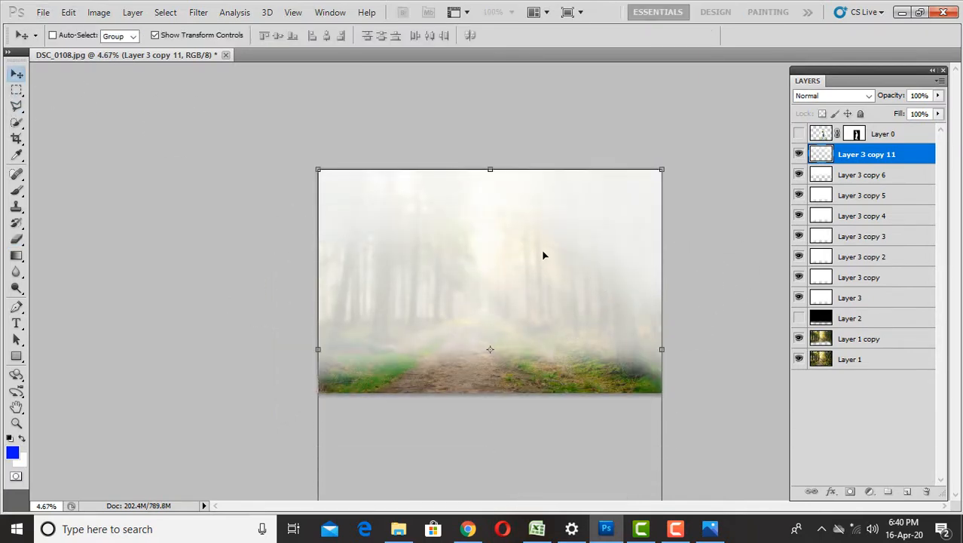
# Flip the stretched fog layer horizontally and duplicate it
pyautogui.hotkey('ctrl', 't')
pyautogui.rightClick(546, 245)
pyautogui.click(597, 439)
pyautogui.press('Return')
pyautogui.hotkey('ctrl', 'j')
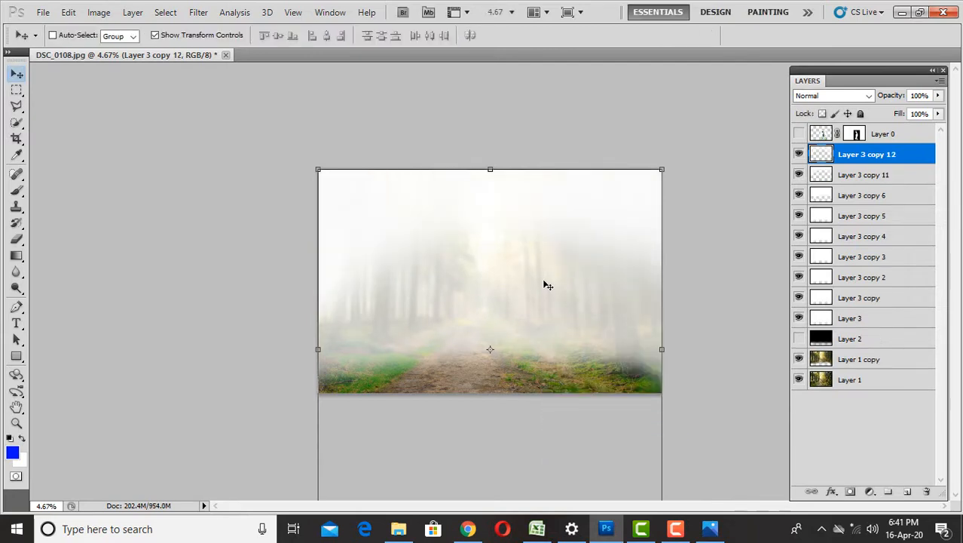
# Stretch the duplicated fog layer further down, well below the canvas's lower edge
pyautogui.scroll(-4, 542, 279)
pyautogui.moveTo(490, 400); pyautogui.dragTo(491, 479)
pyautogui.press('Return')
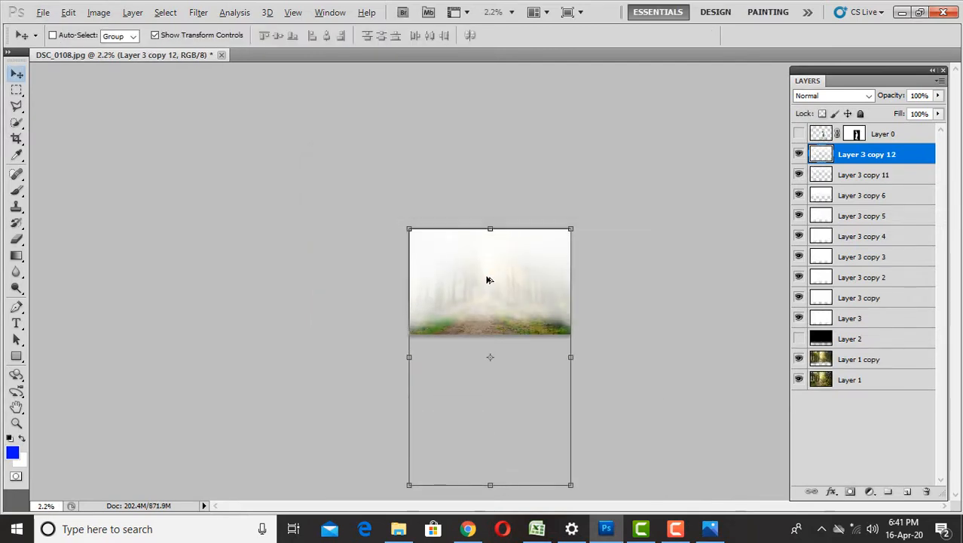
pyautogui.scroll(3, 490, 285)
pyautogui.scroll(-4, 655, 399)
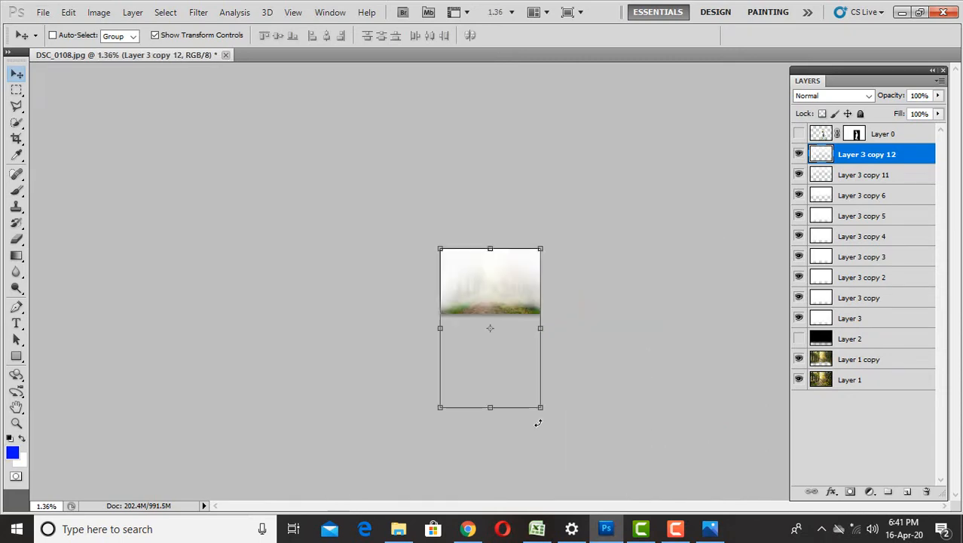
pyautogui.moveTo(491, 405)
pyautogui.mouseDown()
pyautogui.moveTo(491, 531)
pyautogui.moveTo(491, 403)
pyautogui.mouseUp()
pyautogui.press('Return')
pyautogui.scroll(6, 520, 284)
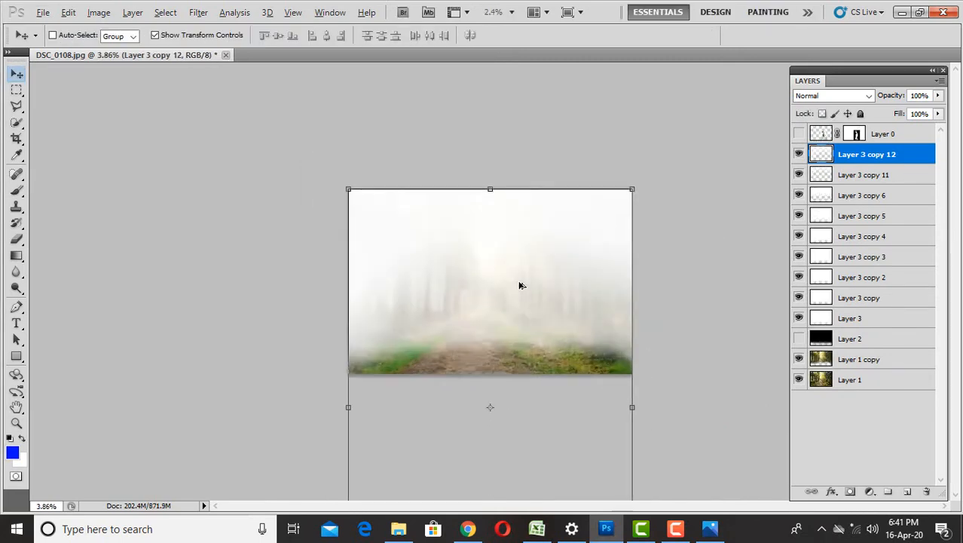
# Show the black layer and set its opacity to about 73%
pyautogui.click(799, 339)
pyautogui.click(859, 338)
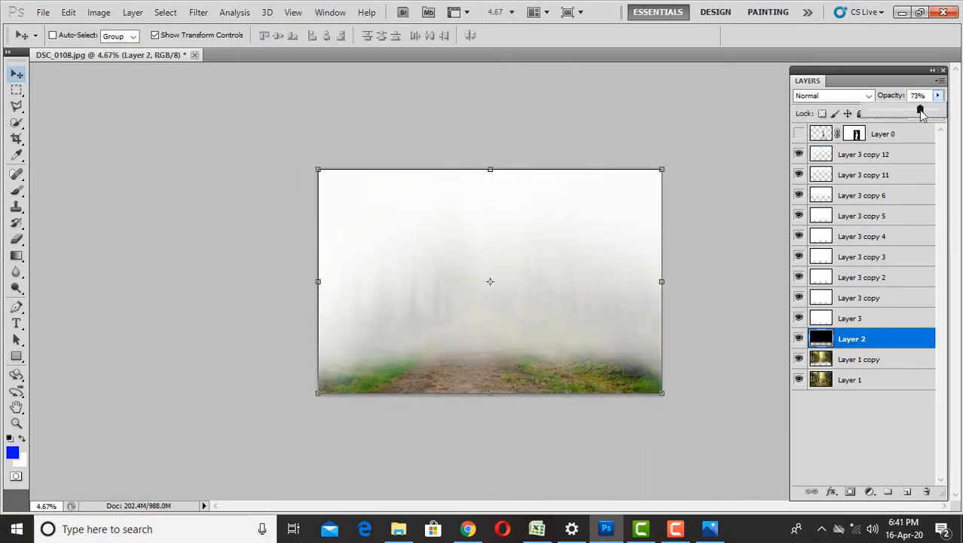
# Reduce the fill of each fog layer below the topmost one to about 70%
pyautogui.click(858, 324)
pyautogui.hotkey('alt', ']')
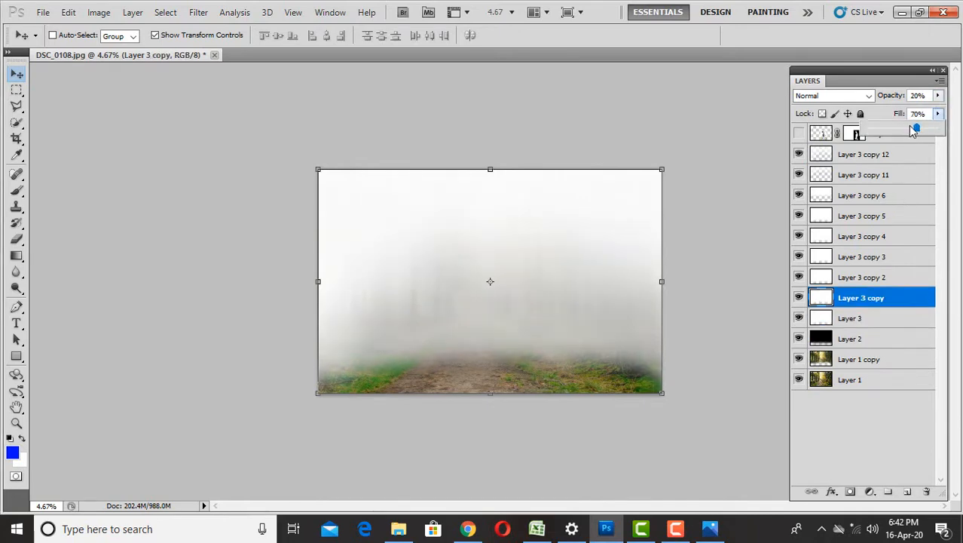
pyautogui.click(855, 277)
pyautogui.click(937, 114)
pyautogui.click(846, 254)
pyautogui.click(869, 235)
pyautogui.moveTo(938, 113); pyautogui.dragTo(918, 128)
pyautogui.click(876, 217)
pyautogui.click(938, 115)
pyautogui.click(877, 195)
pyautogui.click(878, 175)
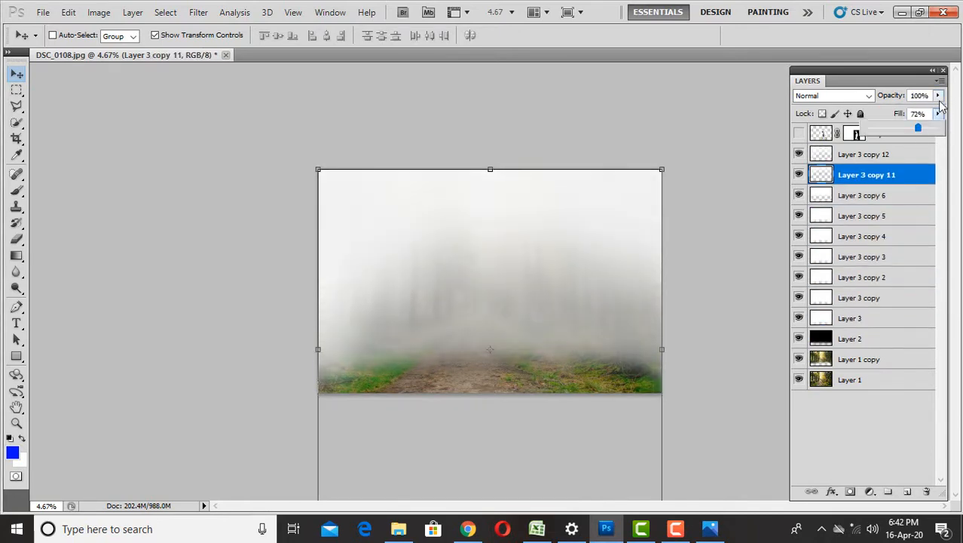
# Set the topmost fog layer's opacity to about 72%
pyautogui.click(866, 154)
pyautogui.moveTo(938, 95); pyautogui.dragTo(912, 113)
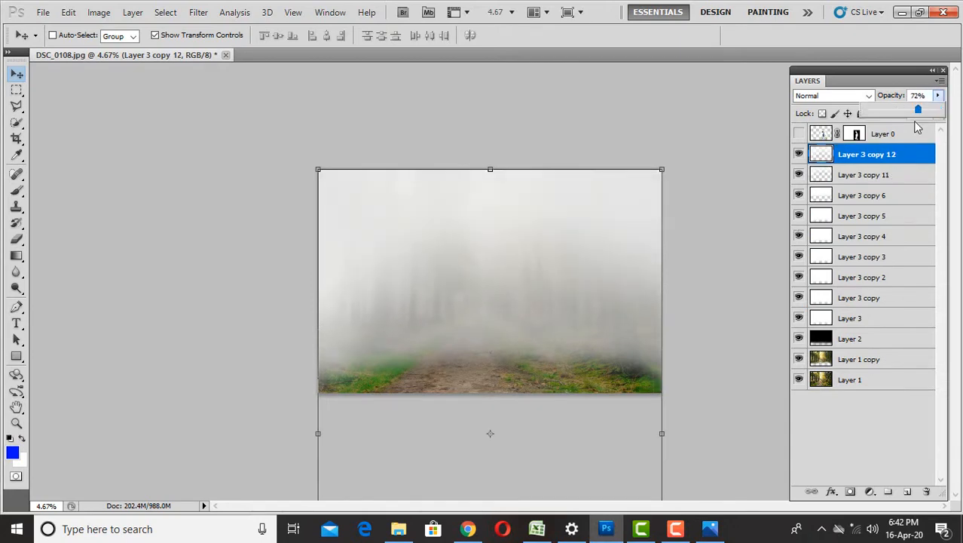
pyautogui.click(897, 172)
# Merge all the white fog layers, from Layer 3 up to Layer 3 copy 12, into one layer
pyautogui.scroll(2, 598, 302)
pyautogui.click(841, 156)
pyautogui.keyDown('shift'); pyautogui.click(831, 318); pyautogui.keyUp('shift')
pyautogui.hotkey('ctrl', 'e')
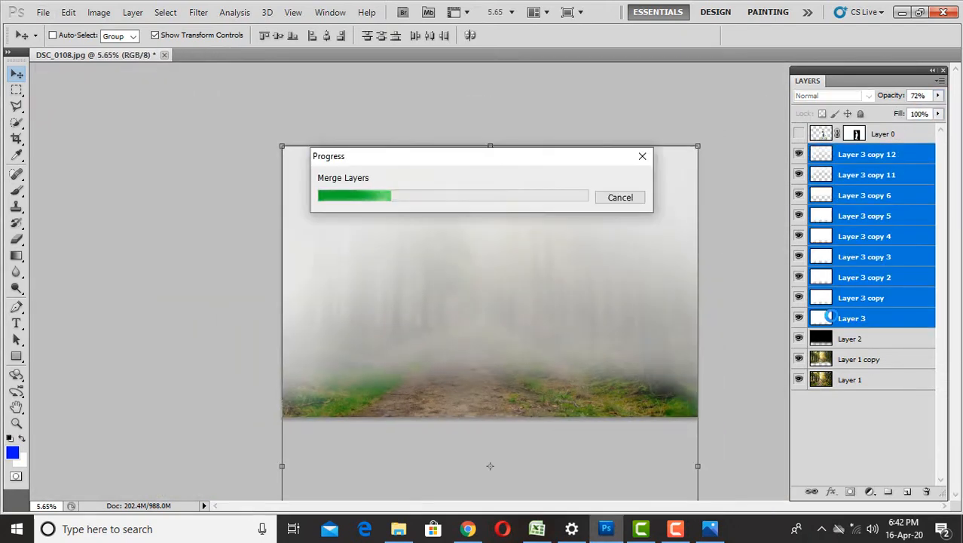
# Lower the merged fog layer's opacity, and set the black layer beneath it to 74% opacity and 68% fill
pyautogui.moveTo(923, 112)
pyautogui.mouseDown()
pyautogui.moveTo(942, 111)
pyautogui.moveTo(907, 111)
pyautogui.mouseUp()
pyautogui.click(799, 175)
pyautogui.click(866, 174)
pyautogui.click(799, 175)
pyautogui.click(938, 96)
pyautogui.click(598, 342)
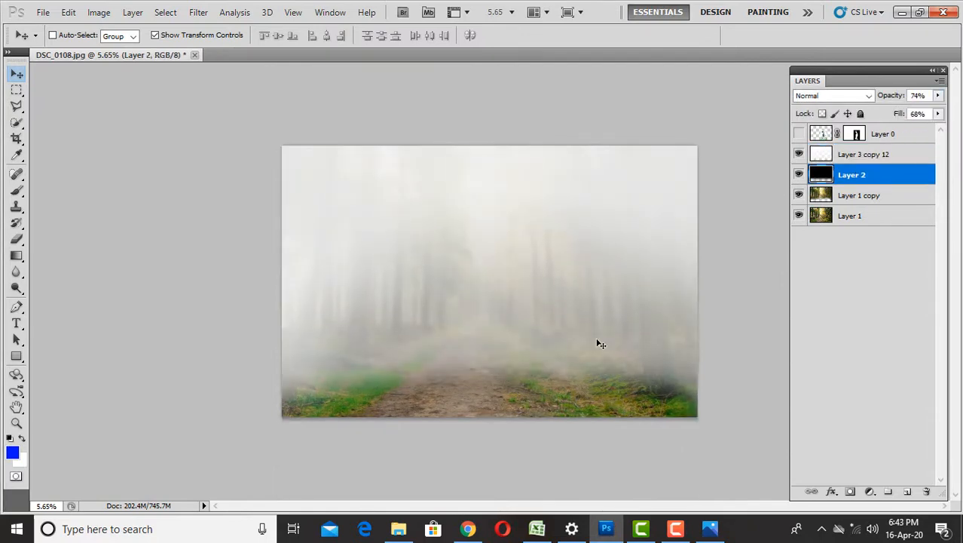
# Add a new empty layer directly above the merged fog layer
pyautogui.scroll(-1, 598, 342)
pyautogui.click(816, 156)
pyautogui.click(907, 492)
pyautogui.scroll(4, 684, 417)
pyautogui.scroll(-3, 684, 417)
pyautogui.click(17, 288)
pyautogui.rightClick(659, 332)
pyautogui.moveTo(727, 363); pyautogui.dragTo(786, 363)
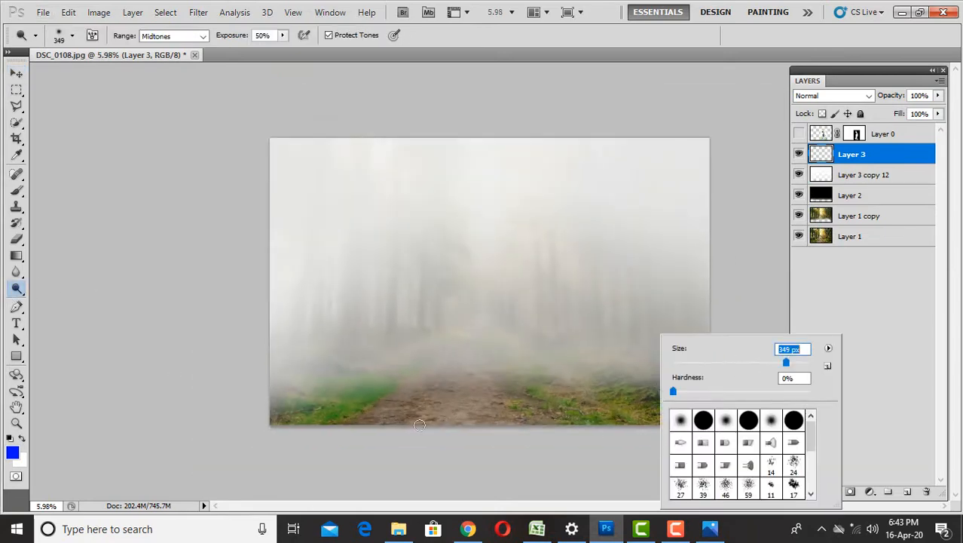
pyautogui.click(463, 448)
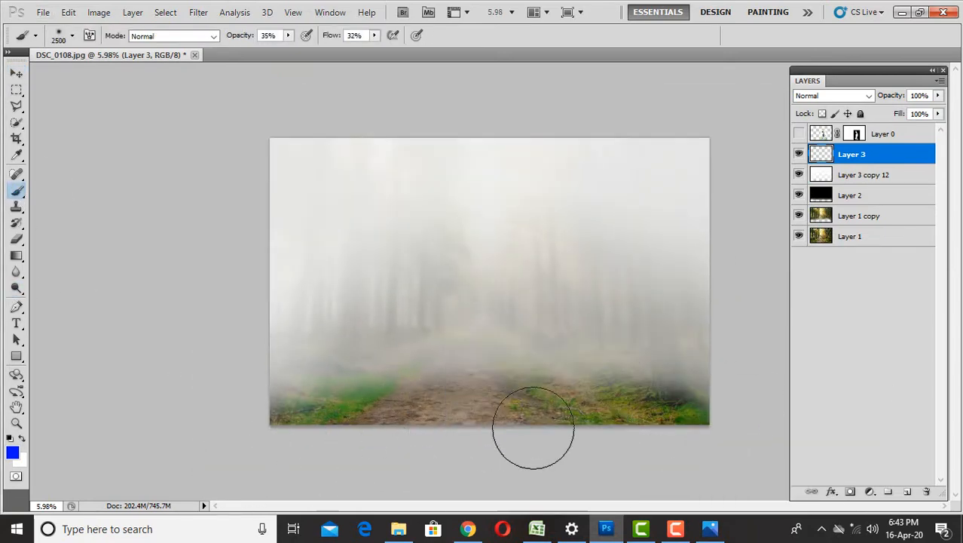
# Brush a soft blue tint over the path's foreground with a 2500 px brush, undo the last stroke, and swap the foreground and background colors
pyautogui.moveTo(533, 424); pyautogui.dragTo(544, 422)
pyautogui.moveTo(442, 345); pyautogui.dragTo(372, 446)
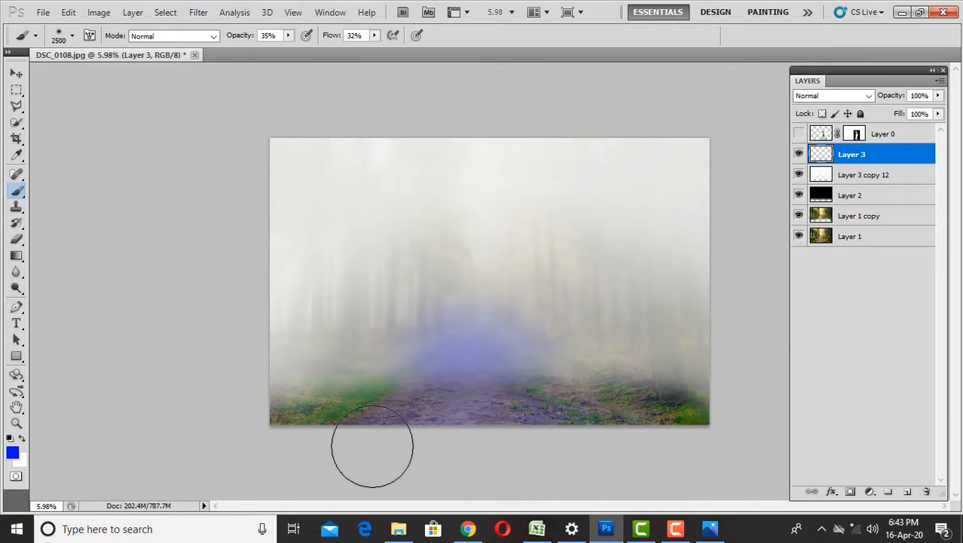
pyautogui.hotkey('ctrl', 'z')
pyautogui.press('x')
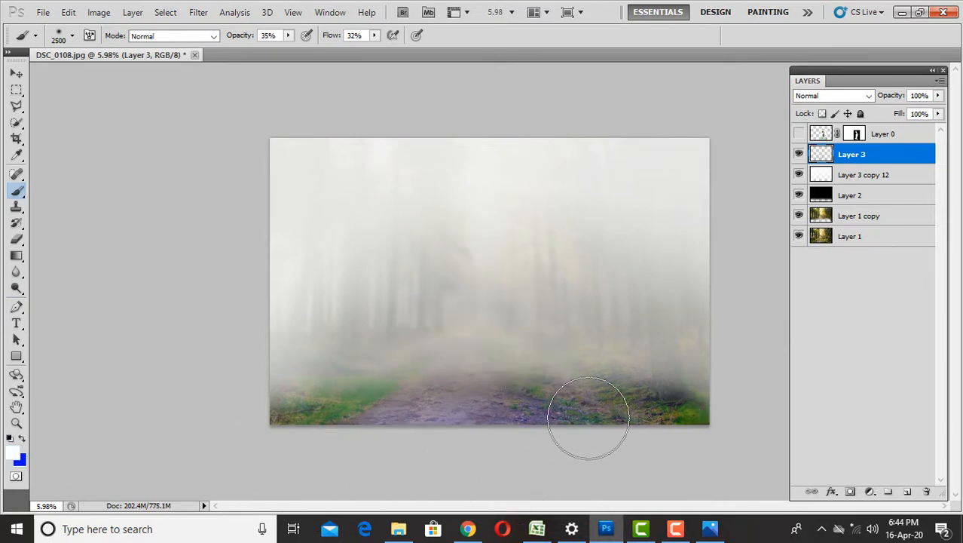
# Add a new empty layer directly above the duplicated forest layer
pyautogui.press('v')
pyautogui.click(829, 214)
pyautogui.hotkey('ctrl', 'shift', 'alt', 'n')
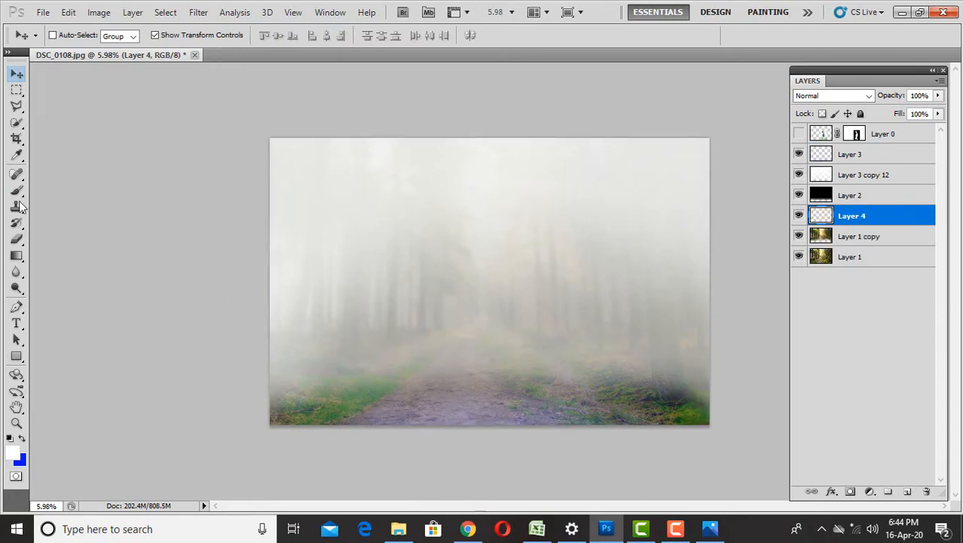
# Fill the new layer with a linear yellow-to-blue gradient running down the canvas and lower its opacity to about 4%
pyautogui.click(16, 255)
pyautogui.click(65, 36)
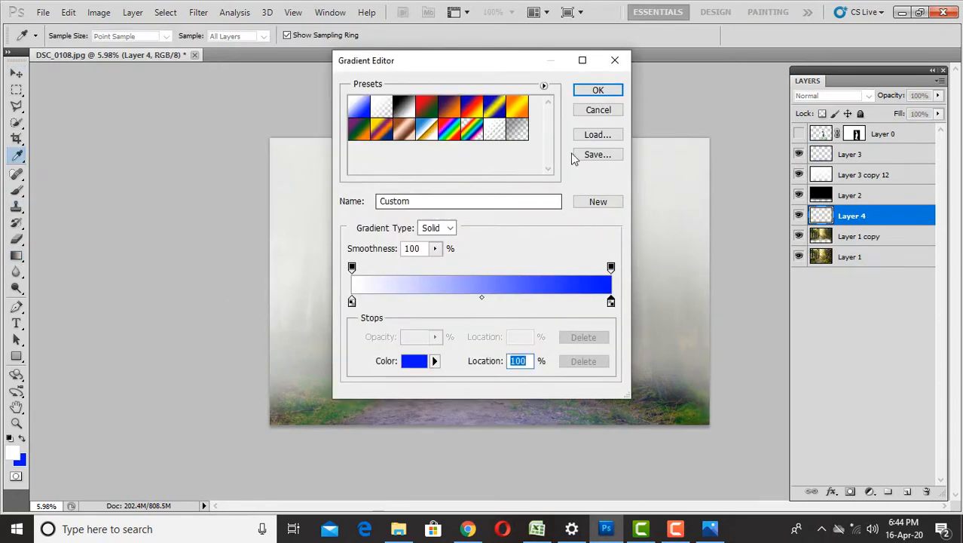
pyautogui.click(597, 90)
pyautogui.click(12, 452)
pyautogui.click(777, 277)
pyautogui.click(756, 128)
pyautogui.click(902, 116)
pyautogui.moveTo(497, 217); pyautogui.dragTo(578, 494)
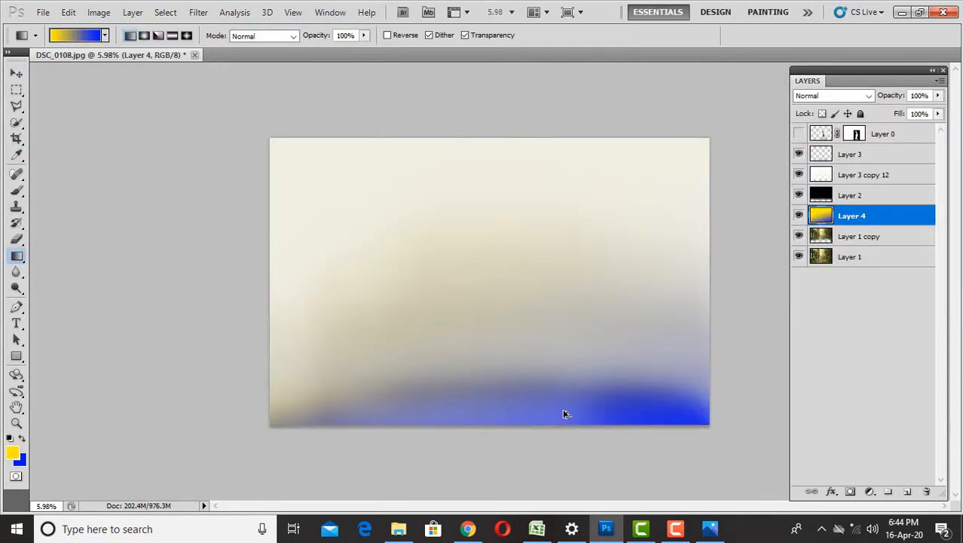
pyautogui.moveTo(938, 96); pyautogui.dragTo(886, 111)
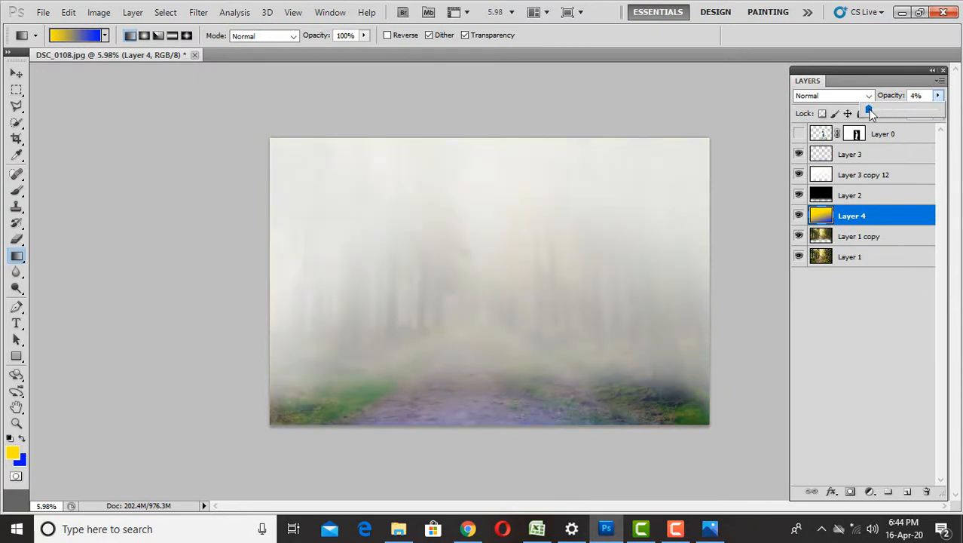
# Add a new layer above the gradient, brush a yellow glow over the path's centre, and set it to Overlay at 51% opacity
pyautogui.click(907, 490)
pyautogui.press('b')
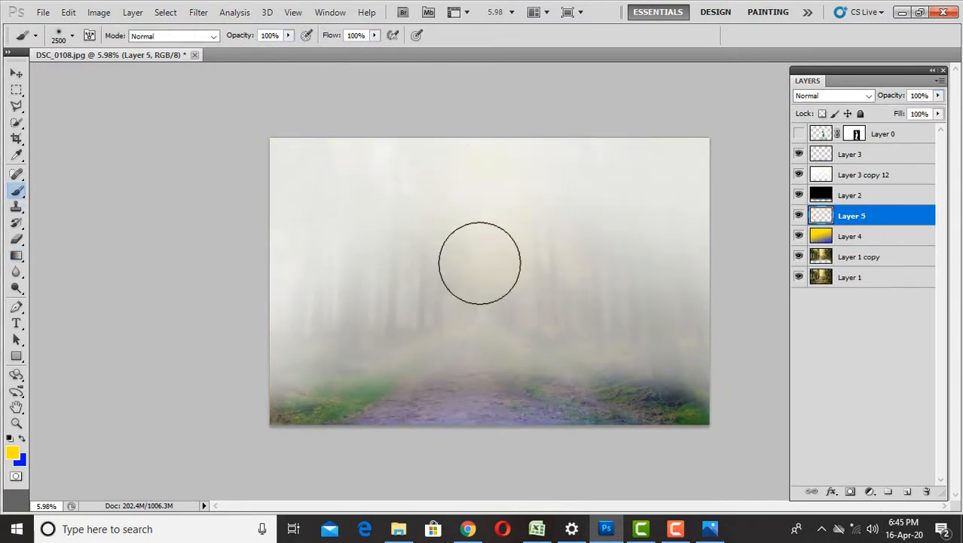
pyautogui.moveTo(479, 263); pyautogui.dragTo(479, 280)
pyautogui.click(833, 96)
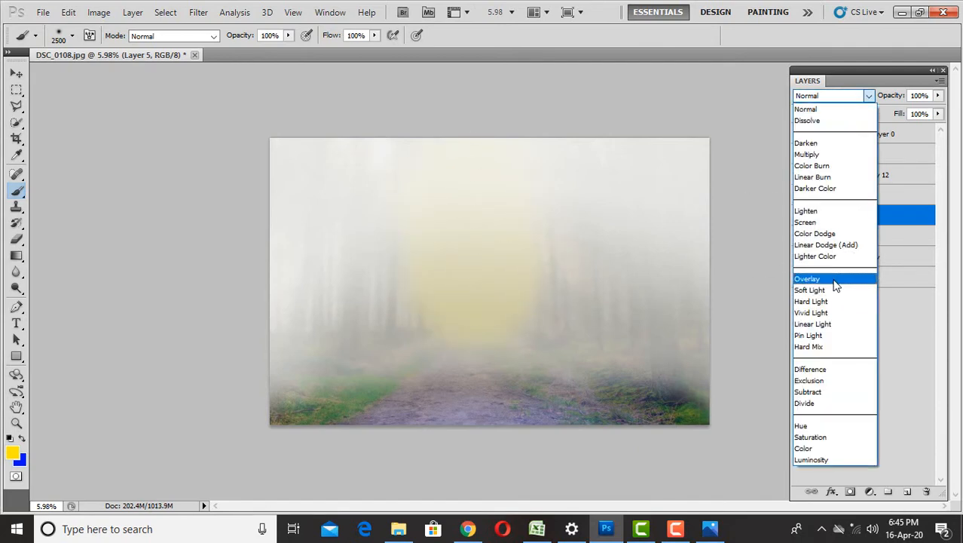
pyautogui.click(852, 276)
pyautogui.moveTo(911, 114); pyautogui.dragTo(904, 113)
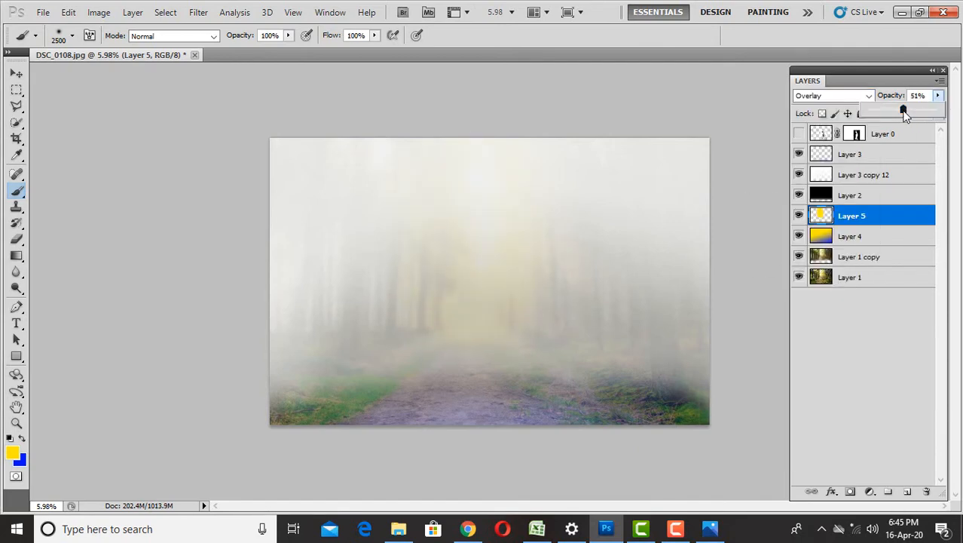
# Open the Komodo dragon photo from the image folder as a separate document
pyautogui.click(17, 73)
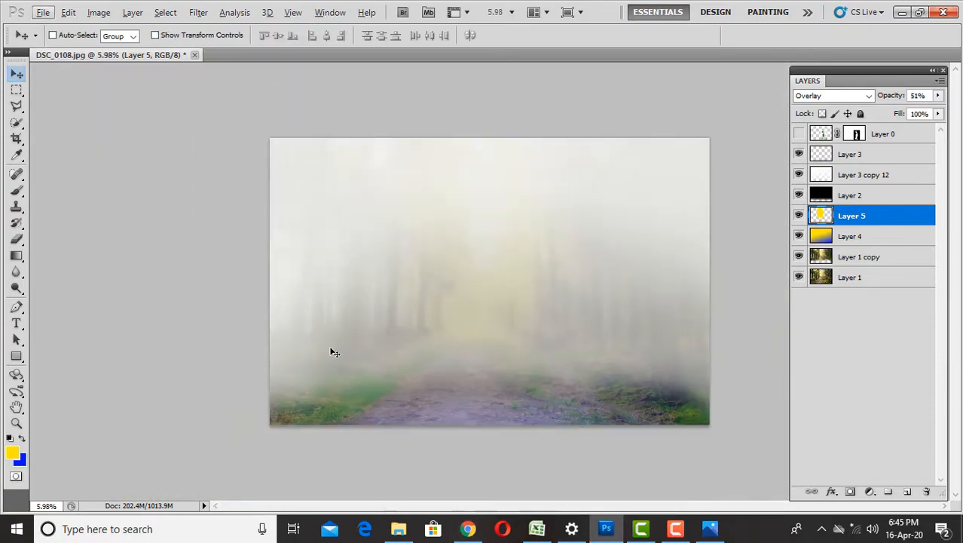
pyautogui.click(399, 528)
pyautogui.click(678, 279)
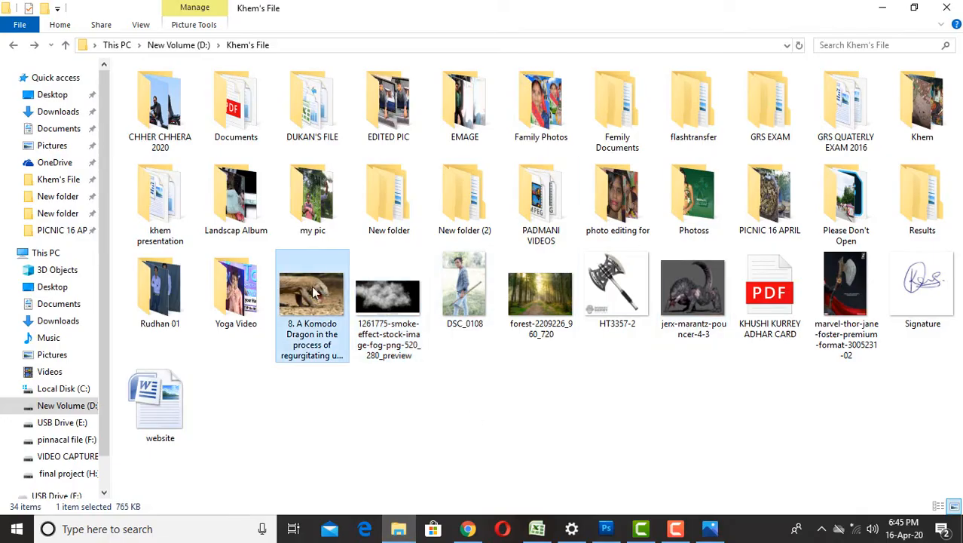
pyautogui.moveTo(314, 286); pyautogui.dragTo(532, 50)
pyautogui.scroll(-1, 453, 239)
# Select the Komodo dragon's body and head with the Quick Selection tool, reducing the brush size for the edges
pyautogui.click(17, 123)
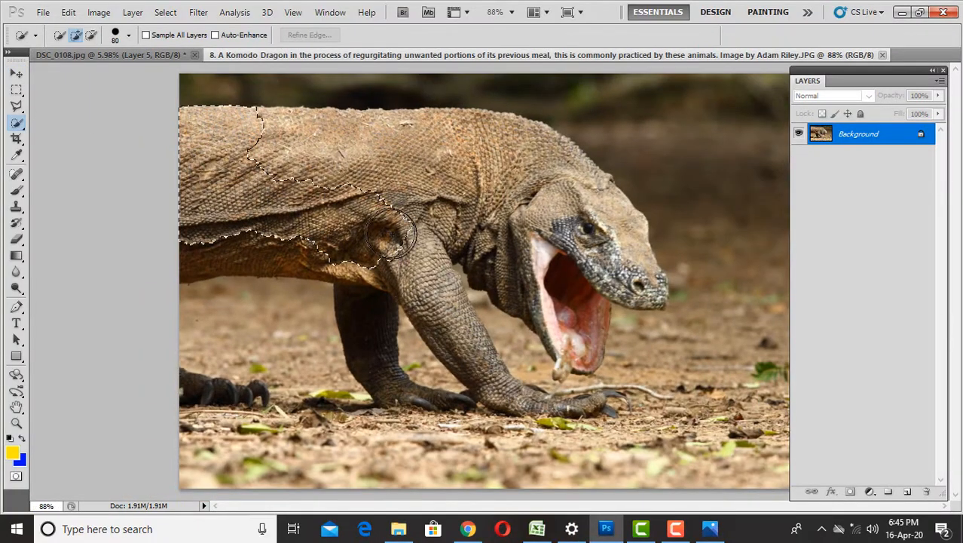
pyautogui.moveTo(533, 196); pyautogui.dragTo(632, 263)
pyautogui.press('[')
pyautogui.press('[')
pyautogui.press('[')
pyautogui.press('[')
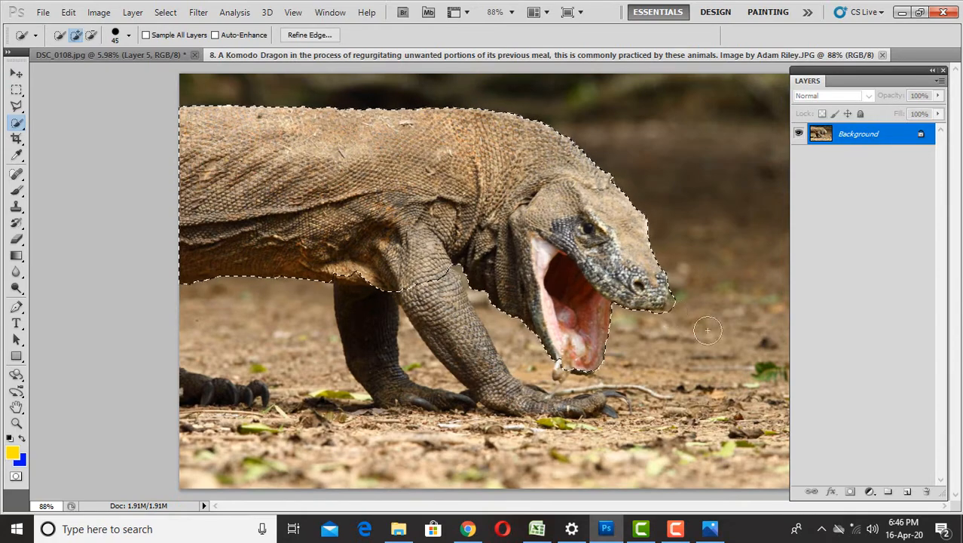
# Refine the dragon selection around the lower jaw and add both front legs with a 15 px brush, leaving out the ground between them
pyautogui.scroll(10, 710, 330)
pyautogui.scroll(-10, 478, 230)
pyautogui.scroll(10, 554, 356)
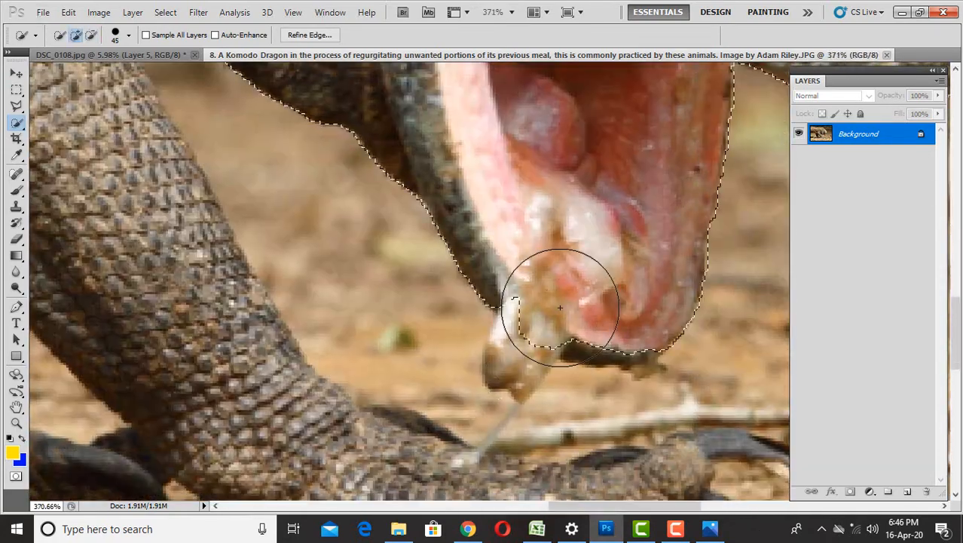
pyautogui.scroll(-8, 542, 348)
pyautogui.scroll(3, 440, 241)
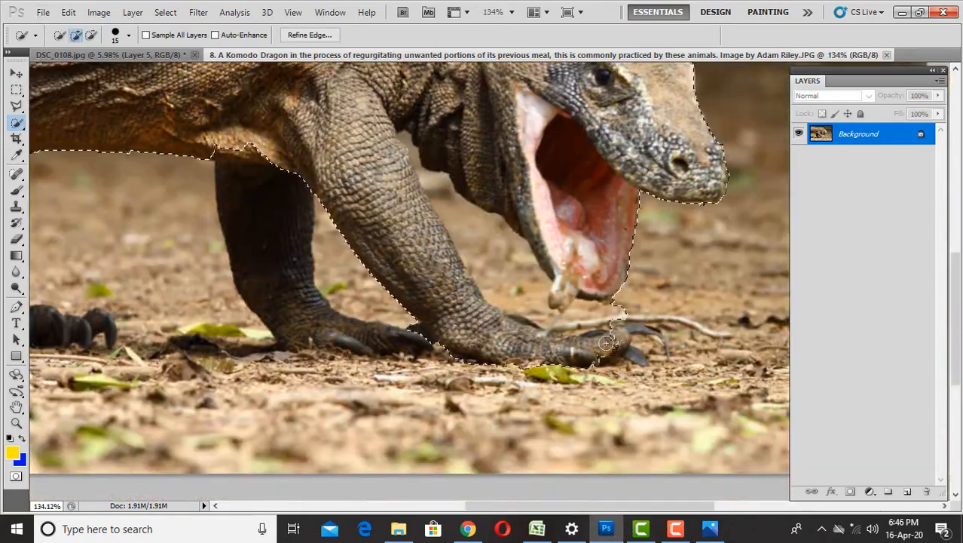
pyautogui.moveTo(606, 343); pyautogui.dragTo(646, 348)
pyautogui.moveTo(245, 154); pyautogui.dragTo(348, 164)
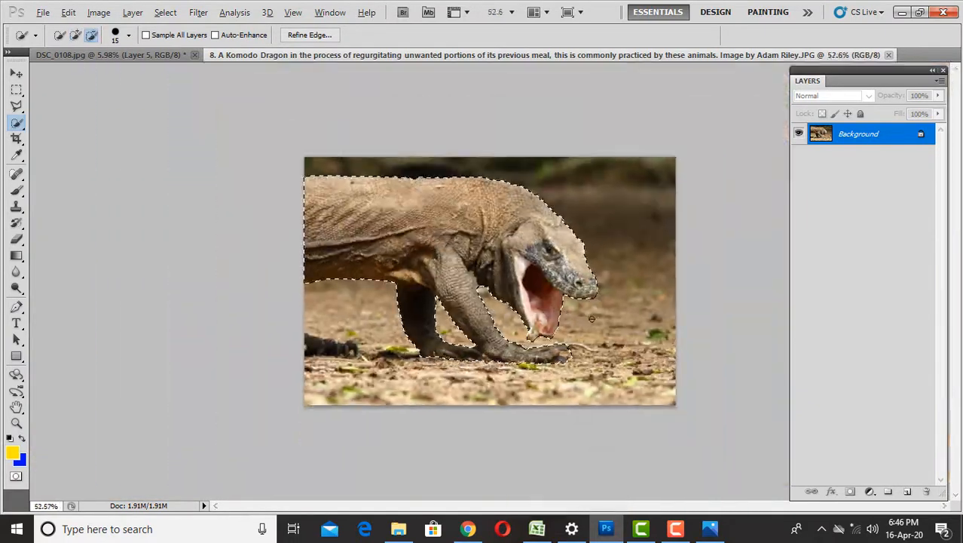
pyautogui.scroll(-5, 572, 294)
pyautogui.scroll(4, 190, 376)
pyautogui.scroll(-5, 190, 377)
# Copy the selected dragon to its own layer and bring it into the DSC_0108 forest composite
pyautogui.press('v')
pyautogui.hotkey('ctrl', 'j')
pyautogui.moveTo(376, 203); pyautogui.dragTo(593, 383)
# Enlarge the dragon over the forest path and place its layer directly above Layer 3
pyautogui.hotkey('ctrl', 't')
pyautogui.press('Return')
pyautogui.moveTo(522, 348); pyautogui.dragTo(437, 293)
pyautogui.moveTo(882, 216); pyautogui.dragTo(882, 144)
pyautogui.moveTo(510, 326); pyautogui.dragTo(589, 430)
pyautogui.press('Return')
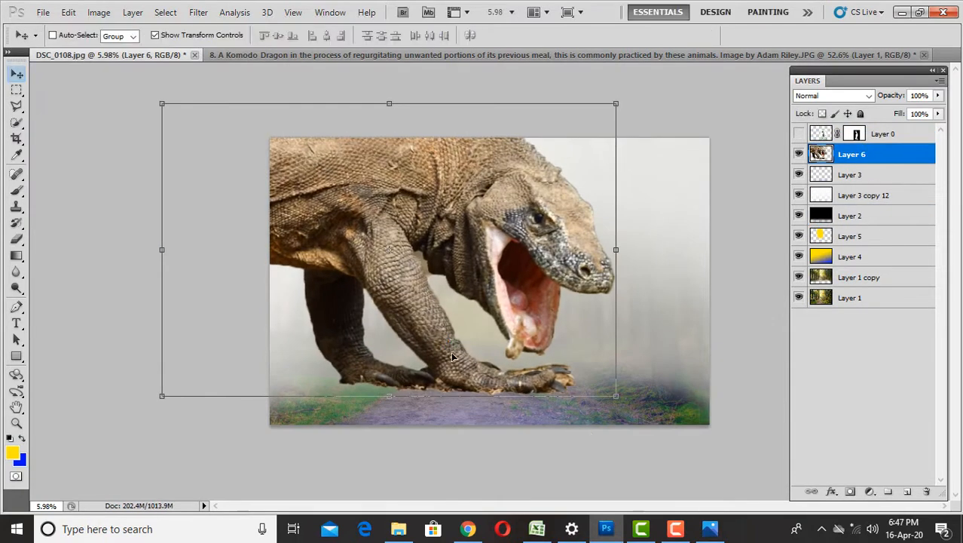
# Enlarge the dragon further and shift it so the head and front leg fill the forest scene's left half
pyautogui.moveTo(512, 316); pyautogui.dragTo(440, 273)
pyautogui.moveTo(542, 353); pyautogui.dragTo(607, 397)
pyautogui.press('Return')
pyautogui.moveTo(479, 325); pyautogui.dragTo(427, 330)
pyautogui.moveTo(546, 400); pyautogui.dragTo(538, 412)
pyautogui.press('Return')
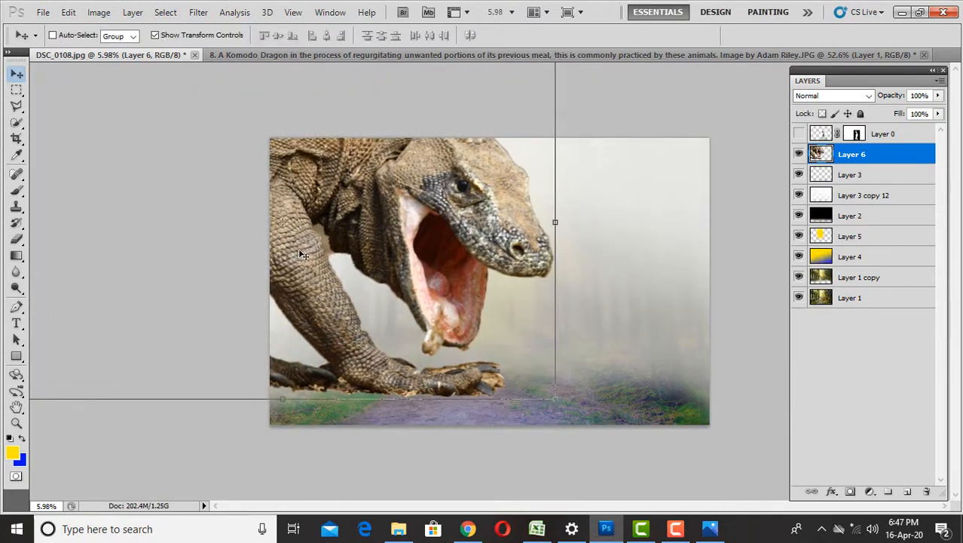
# Duplicate the dragon layer and lower the duplicate's opacity to 14%
pyautogui.press('e')
pyautogui.hotkey('ctrl', 'j')
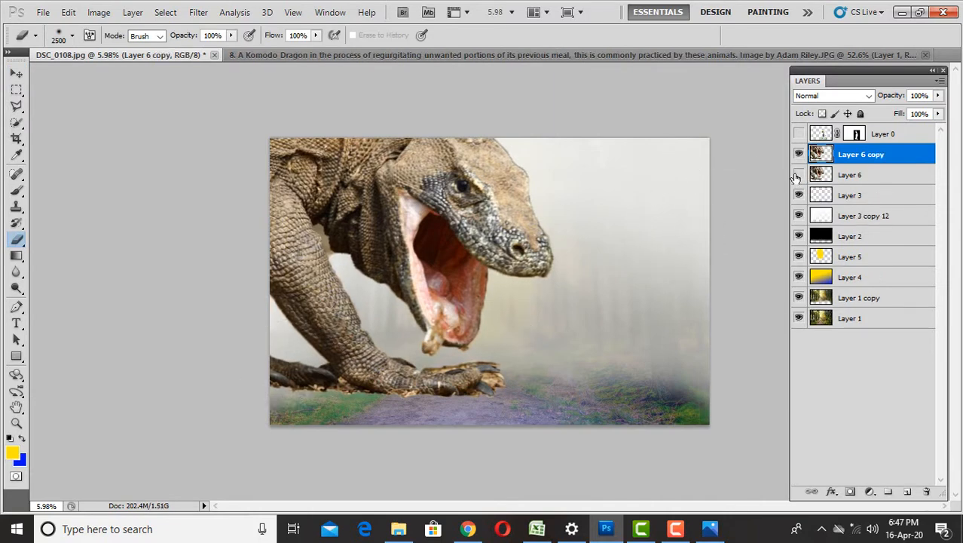
pyautogui.moveTo(938, 96); pyautogui.dragTo(877, 112)
# Stack the original dragon layer above its faded duplicate and keep both layers visible
pyautogui.click(799, 174)
pyautogui.click(831, 174)
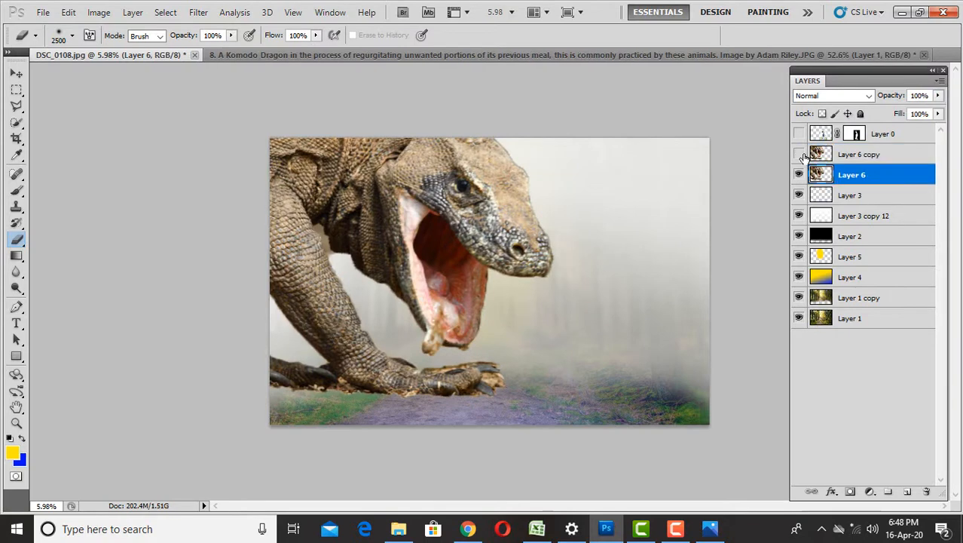
pyautogui.hotkey('ctrl', ']')
pyautogui.click(798, 156)
pyautogui.click(800, 155)
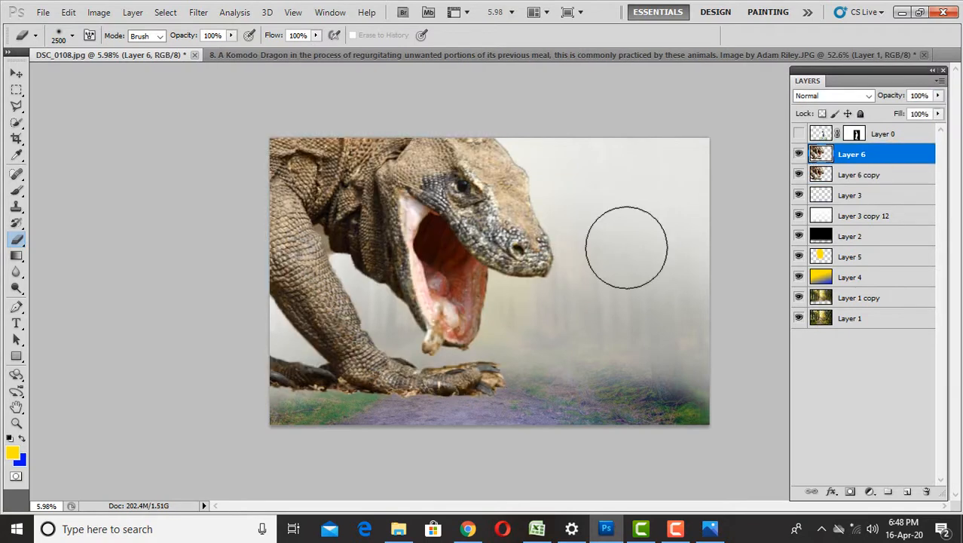
# Erase the dragon's body, legs and upper head edge on Layer 6 with a soft 2500 px eraser, leaving the open-mouthed head
pyautogui.moveTo(352, 397)
pyautogui.mouseDown()
pyautogui.moveTo(309, 289)
pyautogui.moveTo(355, 416)
pyautogui.moveTo(285, 196)
pyautogui.moveTo(299, 149)
pyautogui.moveTo(288, 286)
pyautogui.moveTo(219, 224)
pyautogui.mouseUp()
pyautogui.rightClick(398, 325)
pyautogui.scroll(-2, 219, 224)
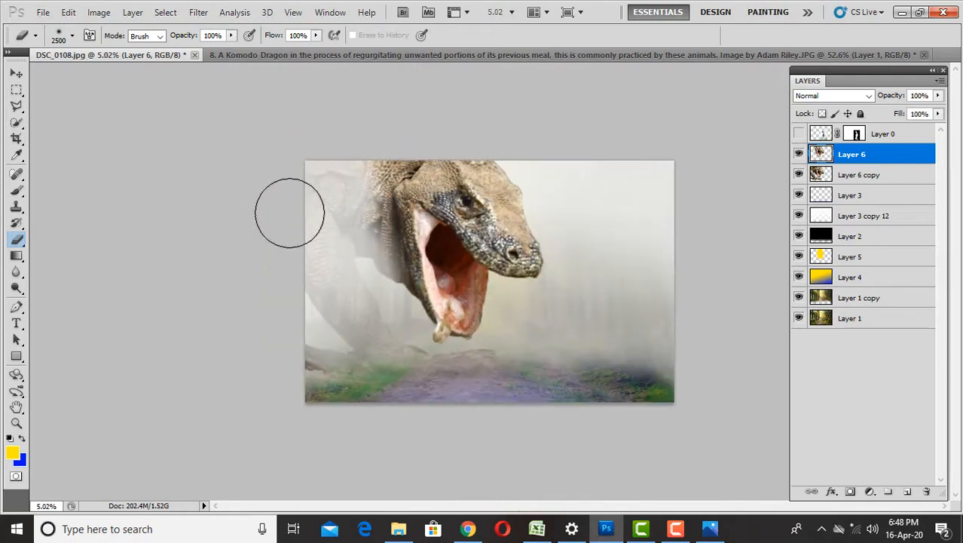
pyautogui.scroll(4, 523, 215)
pyautogui.scroll(-2, 582, 234)
pyautogui.scroll(-1, 746, 252)
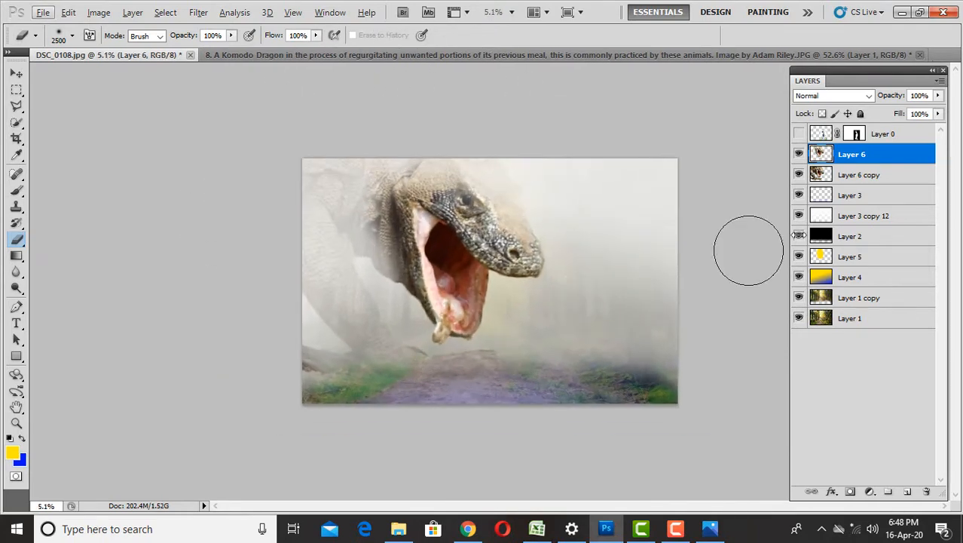
# Lower the fill of the faded dragon duplicate to 0%
pyautogui.click(859, 175)
pyautogui.moveTo(938, 113); pyautogui.dragTo(618, 298)
pyautogui.scroll(2, 618, 298)
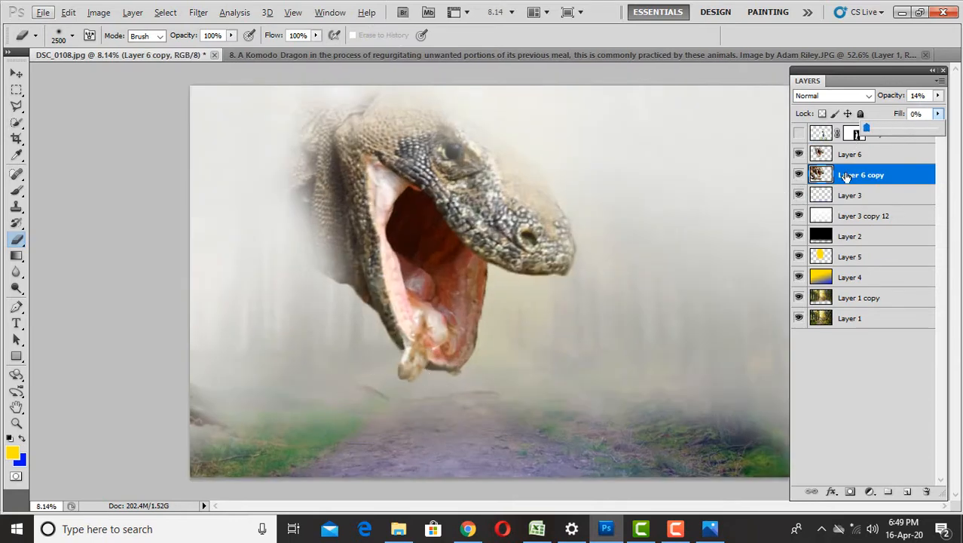
# Try enlarging the dragon's head on Layer 6 with the faded duplicate hidden, undo the resize and show the duplicate again
pyautogui.click(882, 136)
pyautogui.click(866, 155)
pyautogui.scroll(-2, 275, 419)
pyautogui.press('v')
pyautogui.scroll(-5, 361, 237)
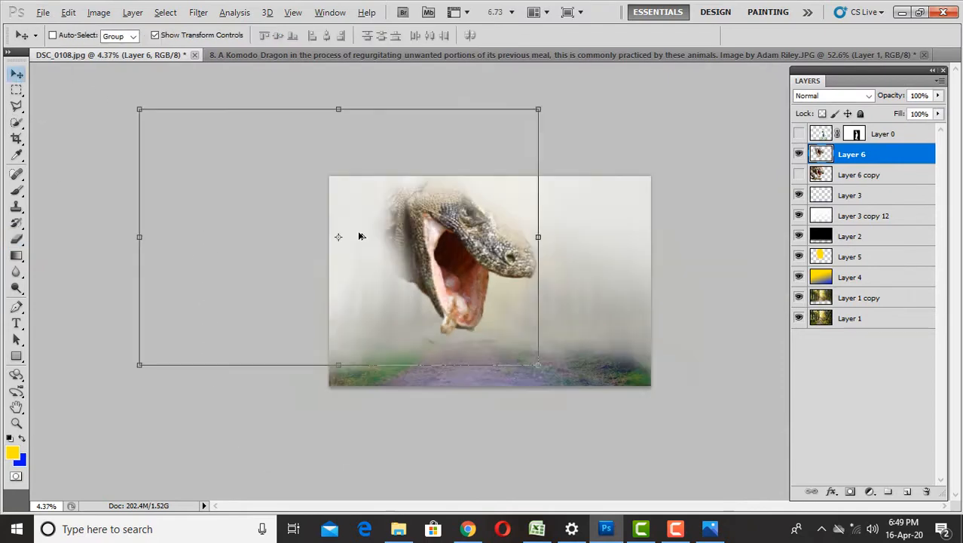
pyautogui.moveTo(533, 356); pyautogui.dragTo(570, 379)
pyautogui.moveTo(521, 290); pyautogui.dragTo(515, 299)
pyautogui.press('Return')
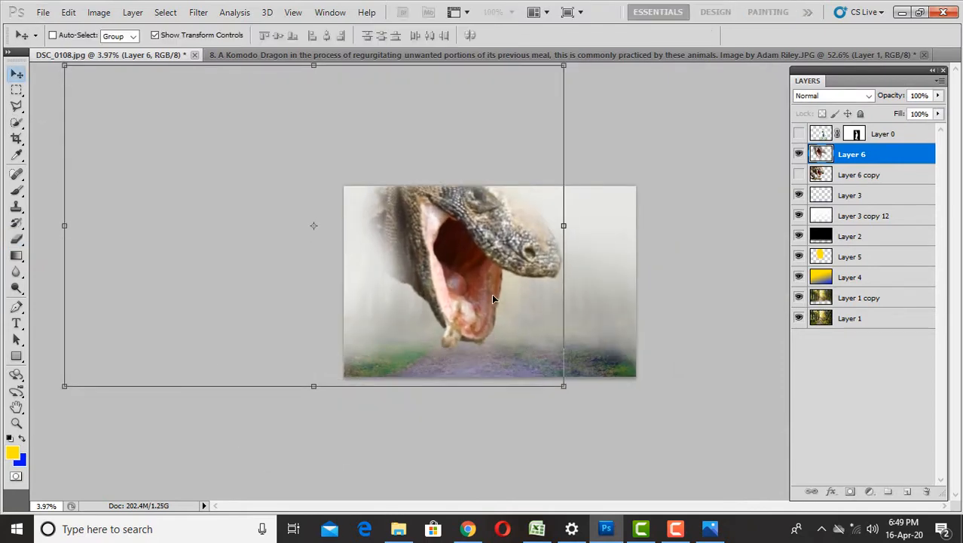
pyautogui.hotkey('ctrl', 'z')
pyautogui.click(799, 175)
# Set the fill of the faded dragon duplicate, Layer 6 copy, to 67%
pyautogui.click(855, 175)
pyautogui.click(937, 114)
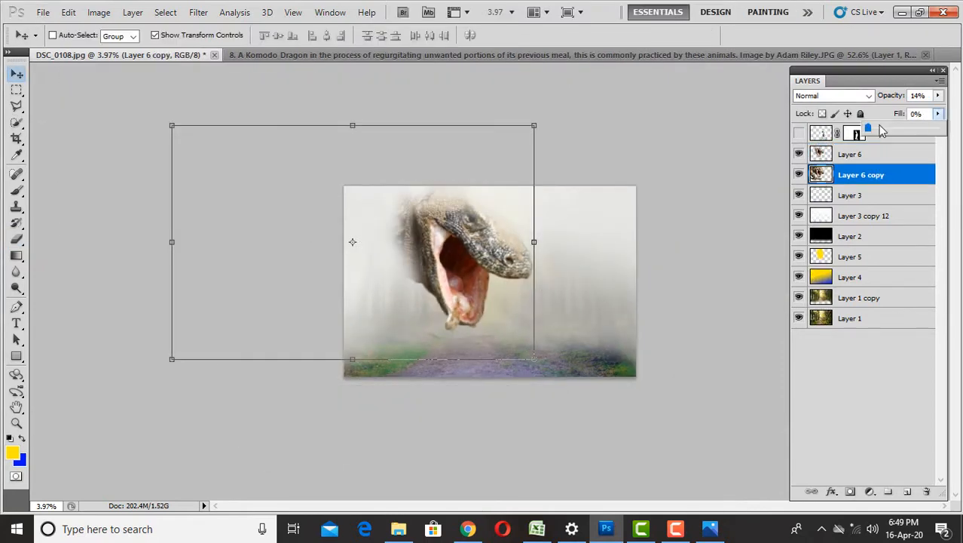
pyautogui.moveTo(923, 128); pyautogui.dragTo(935, 130)
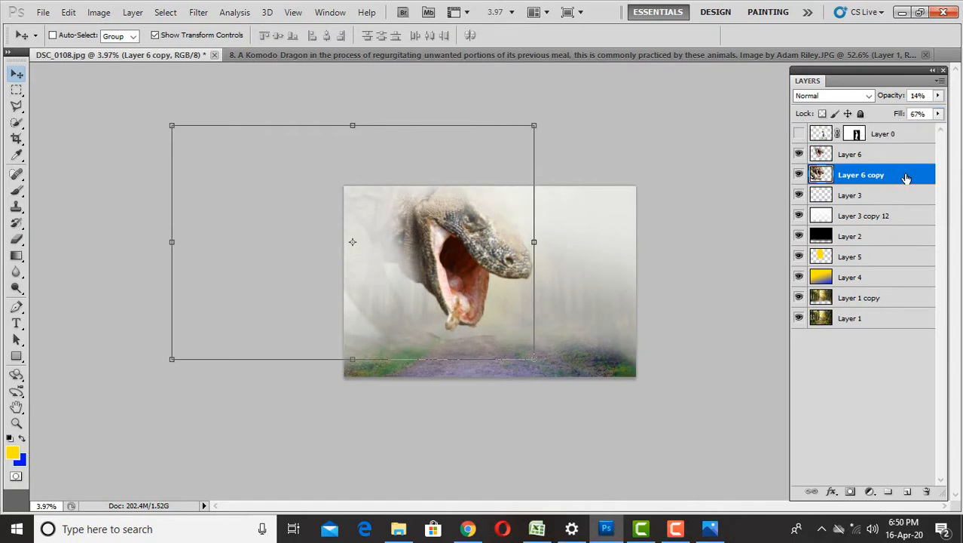
# Duplicate the faded dragon layer and erase the body and leg on the new duplicate with the 2500 px eraser
pyautogui.hotkey('ctrl', 'j')
pyautogui.scroll(2, 483, 294)
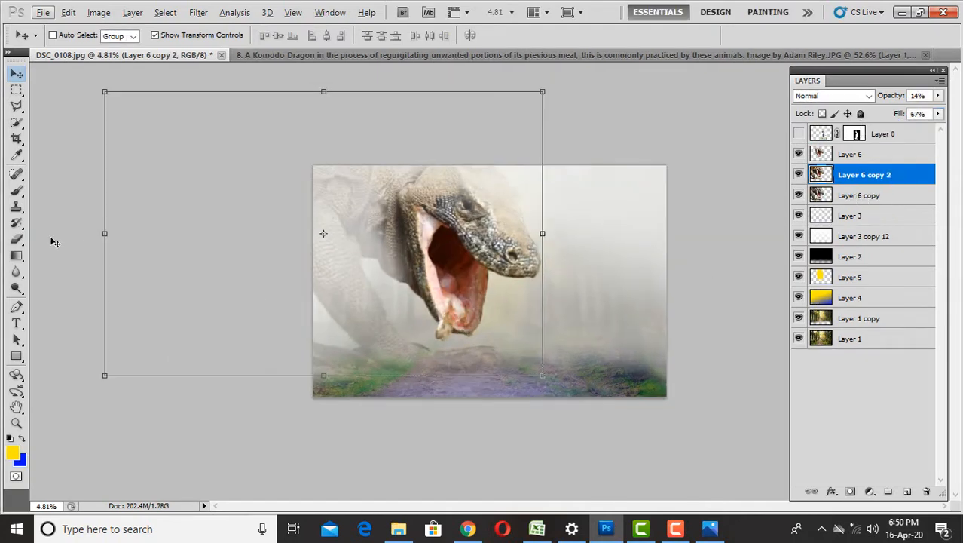
pyautogui.click(17, 239)
pyautogui.moveTo(306, 220); pyautogui.dragTo(357, 336)
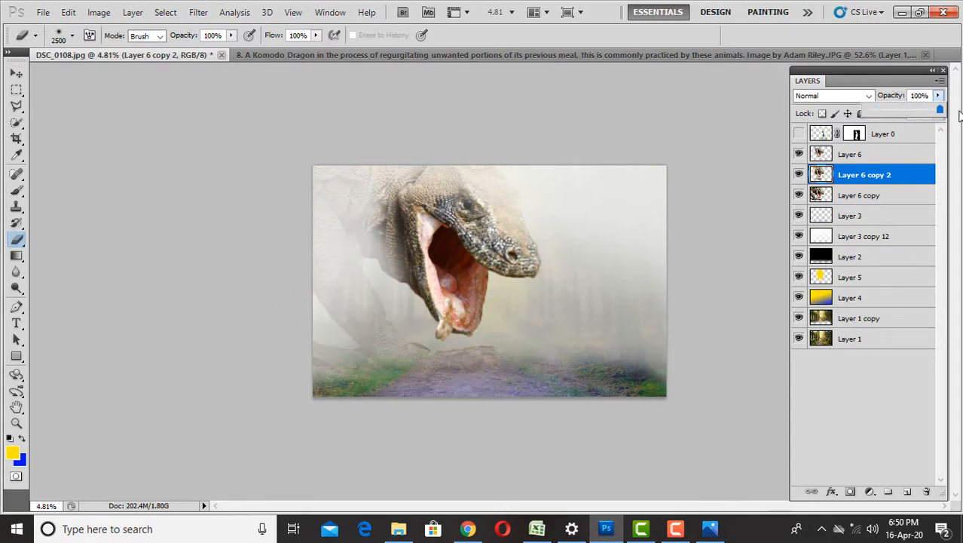
# Set Layer 6 copy 2 to 76% opacity and 63% fill, and erase the snout's upper edge there and the ghosted body on Layer 6 copy
pyautogui.moveTo(939, 115); pyautogui.dragTo(954, 121)
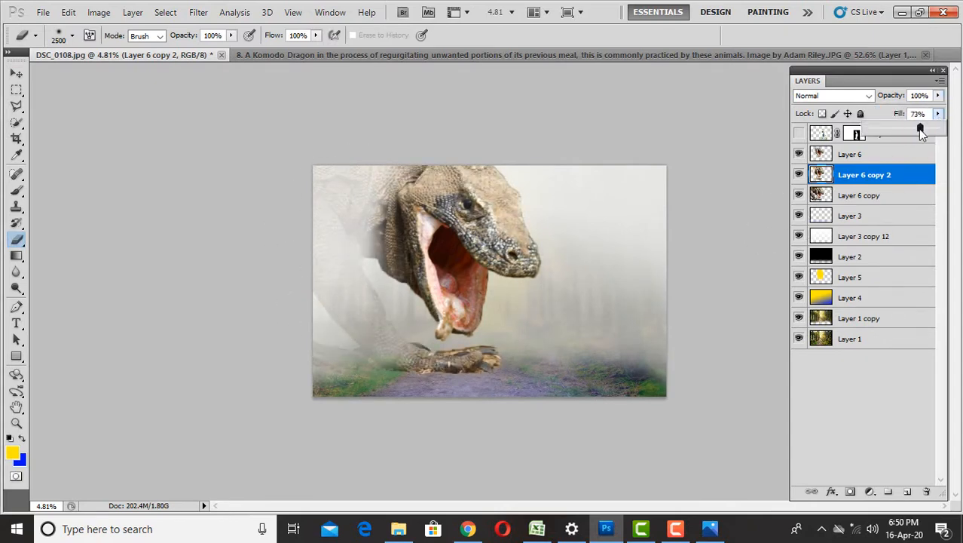
pyautogui.click(938, 95)
pyautogui.moveTo(561, 221); pyautogui.dragTo(521, 135)
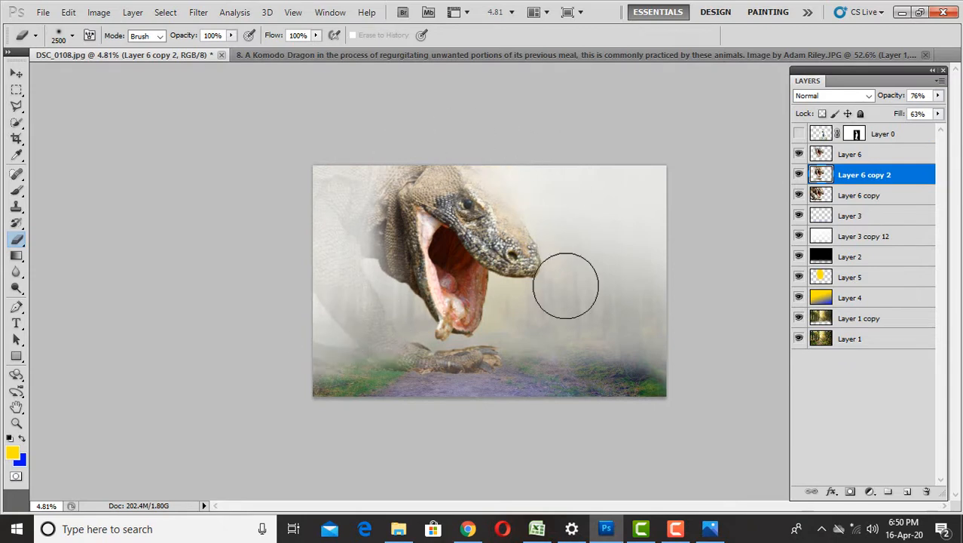
pyautogui.hotkey('alt', '[')
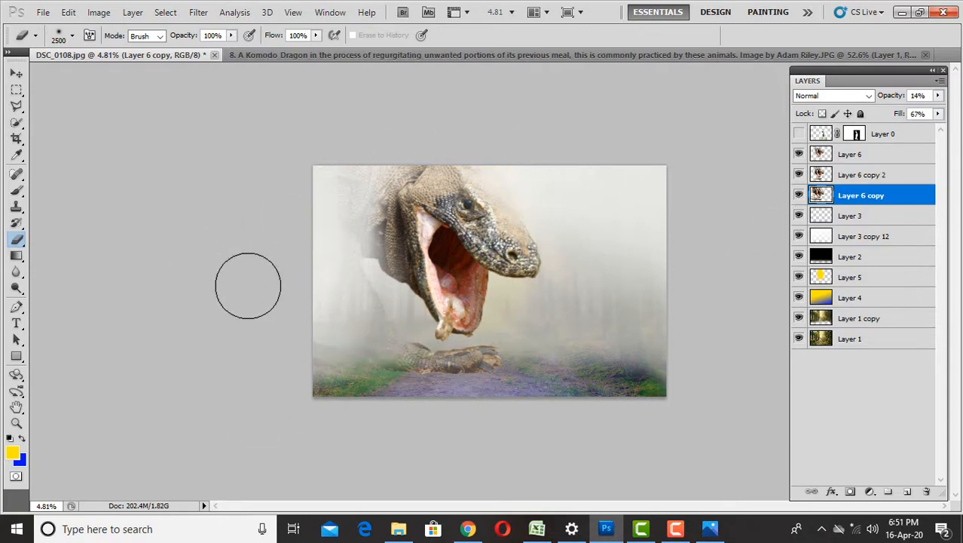
# Try brushing yellow along the forest's left edge on Layer 3 copy 12 and undo the stroke
pyautogui.click(830, 235)
pyautogui.click(17, 191)
pyautogui.moveTo(323, 313)
pyautogui.mouseDown()
pyautogui.moveTo(292, 192)
pyautogui.moveTo(295, 265)
pyautogui.mouseUp()
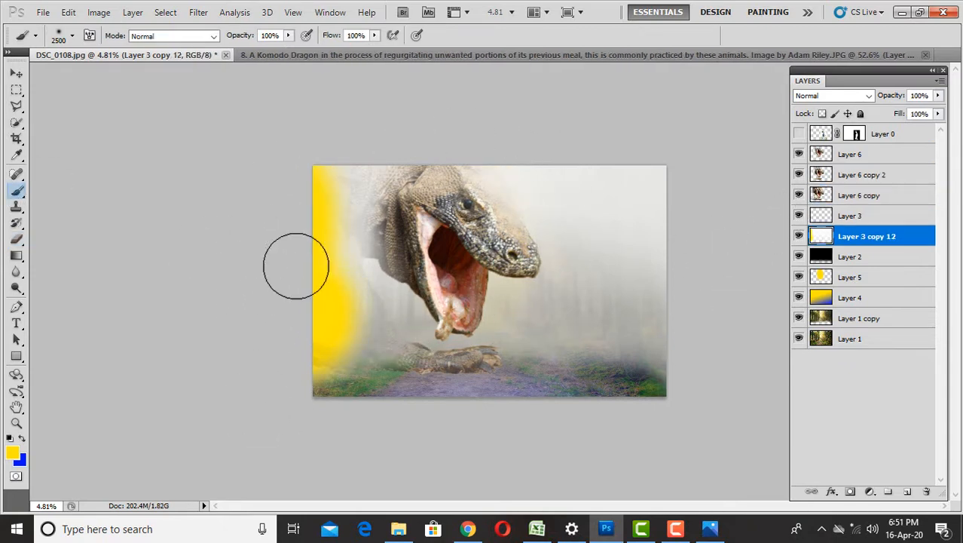
pyautogui.hotkey('ctrl', 'z')
# Set the foreground color to an off-white sampled from the fog
pyautogui.click(13, 453)
pyautogui.click(350, 226)
pyautogui.press('Return')
pyautogui.press('v')
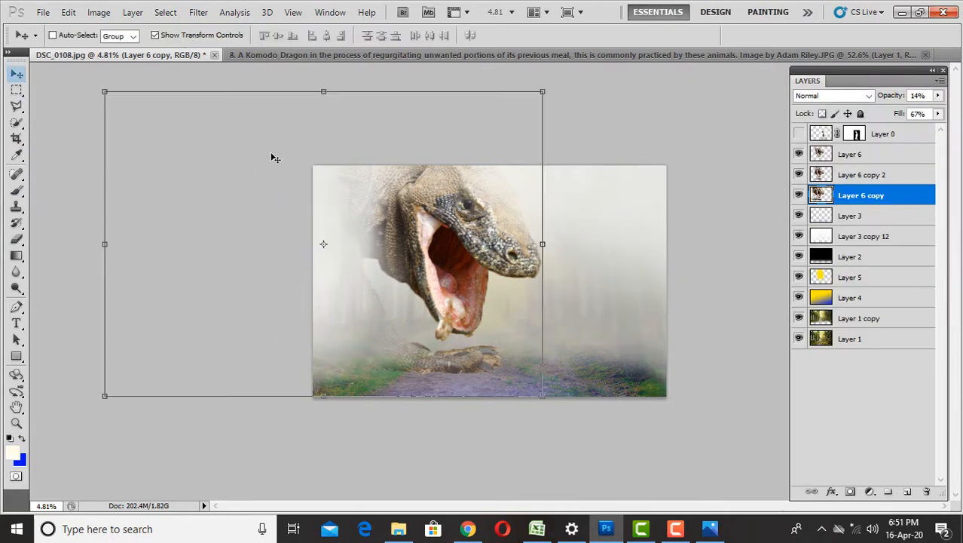
# Apply a Match Color adjustment to the dragon's head on Layer 6, shifting it to a cool blue tone
pyautogui.scroll(8, 488, 235)
pyautogui.click(850, 155)
pyautogui.click(99, 12)
pyautogui.moveTo(136, 47)
pyautogui.click(286, 327)
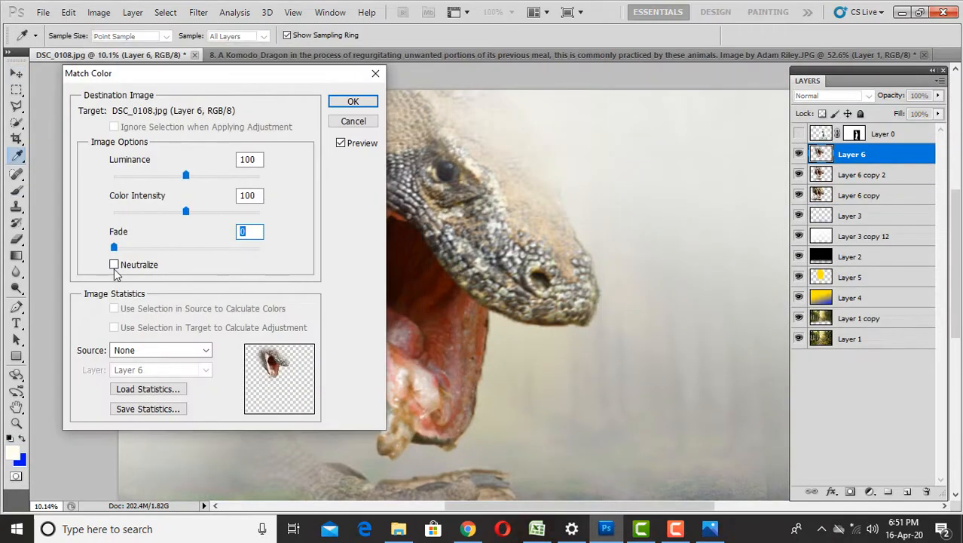
pyautogui.press('Return')
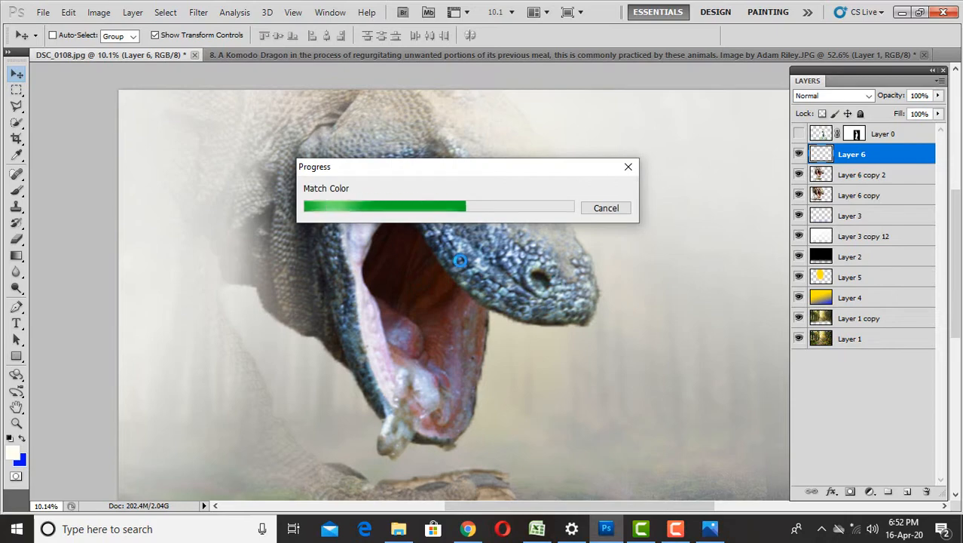
pyautogui.scroll(-2, 460, 260)
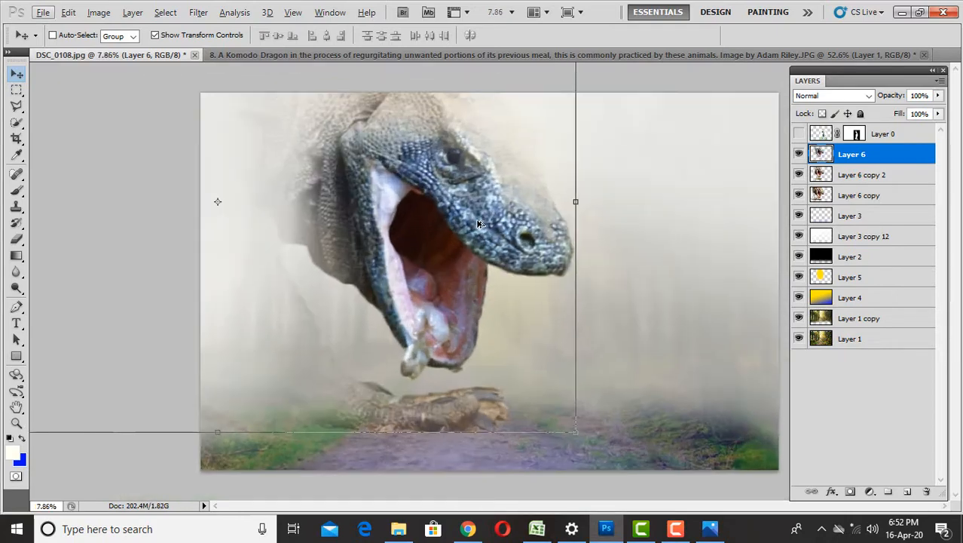
pyautogui.click(99, 12)
pyautogui.click(129, 115)
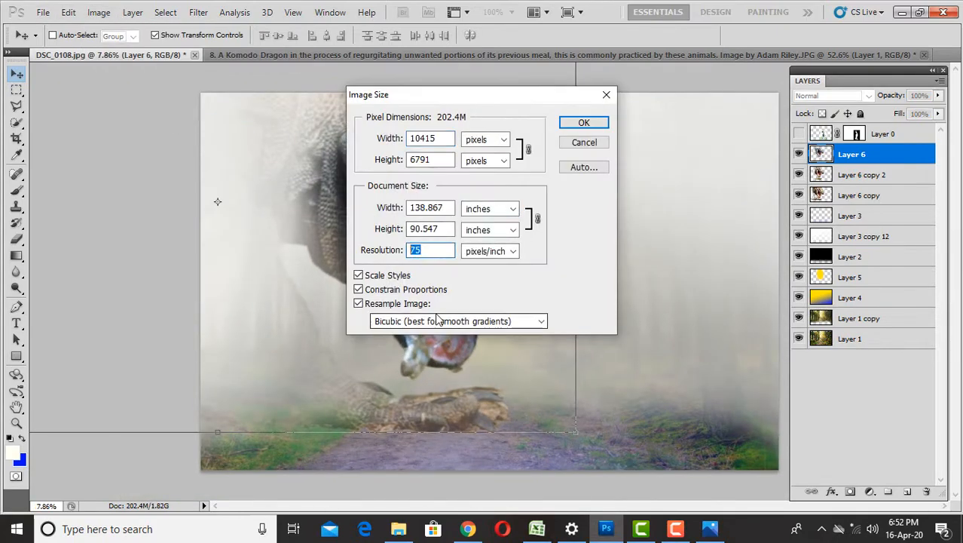
pyautogui.write('0')
pyautogui.press('Return')
pyautogui.click(435, 205)
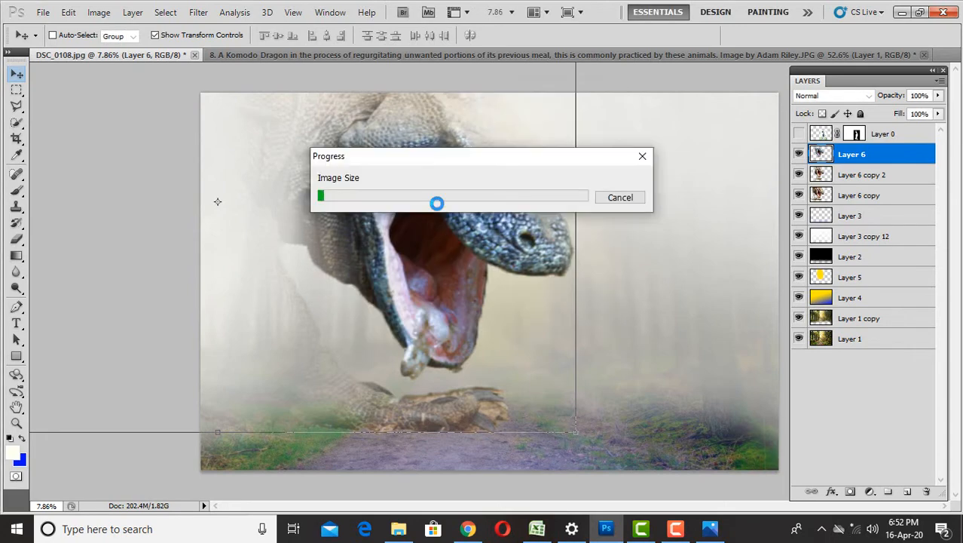
# Adjust the color balance of the dragon's head on Layer 6, shifting its scales to a deeper blue
pyautogui.scroll(1, 634, 204)
pyautogui.hotkey('ctrl', 'b')
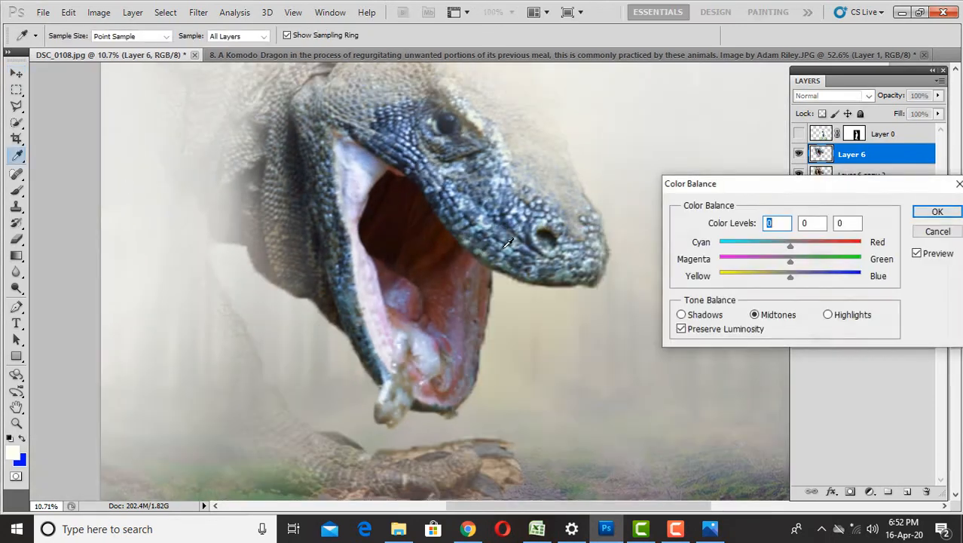
pyautogui.moveTo(789, 278)
pyautogui.mouseDown()
pyautogui.moveTo(820, 285)
pyautogui.moveTo(781, 294)
pyautogui.mouseUp()
pyautogui.click(828, 314)
pyautogui.click(934, 212)
pyautogui.press('v')
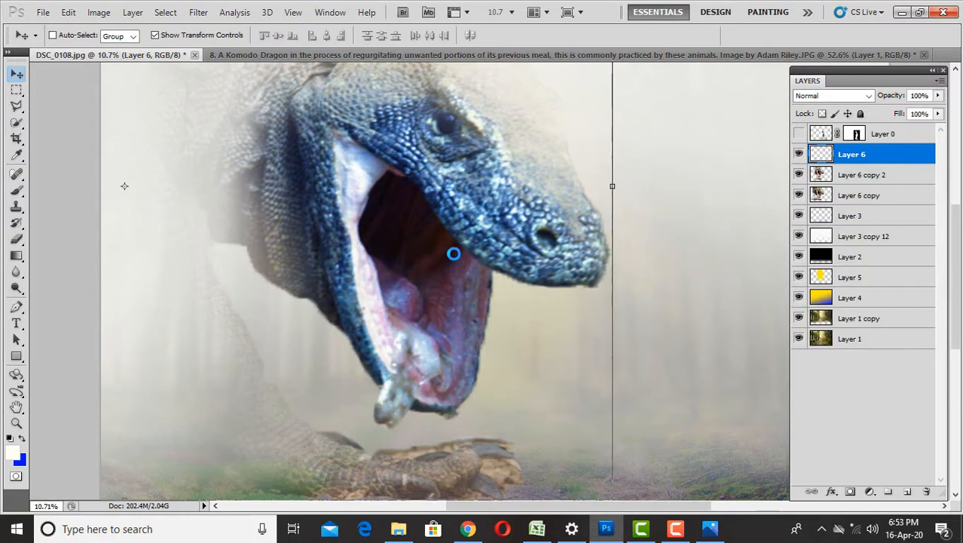
pyautogui.scroll(-3, 528, 453)
pyautogui.scroll(-1, 372, 189)
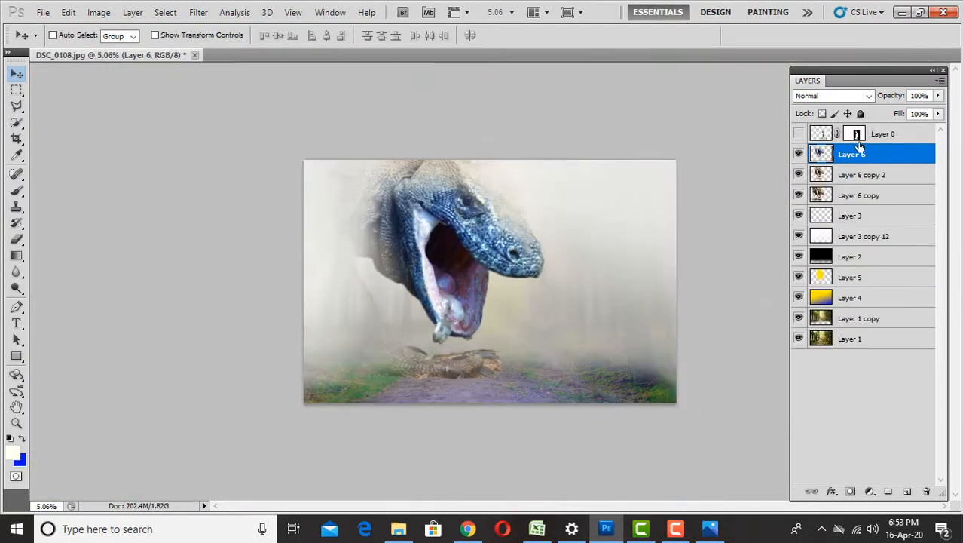
# Show the cut-out man on Layer 0 in front of the dragon
pyautogui.click(798, 134)
pyautogui.scroll(3, 547, 324)
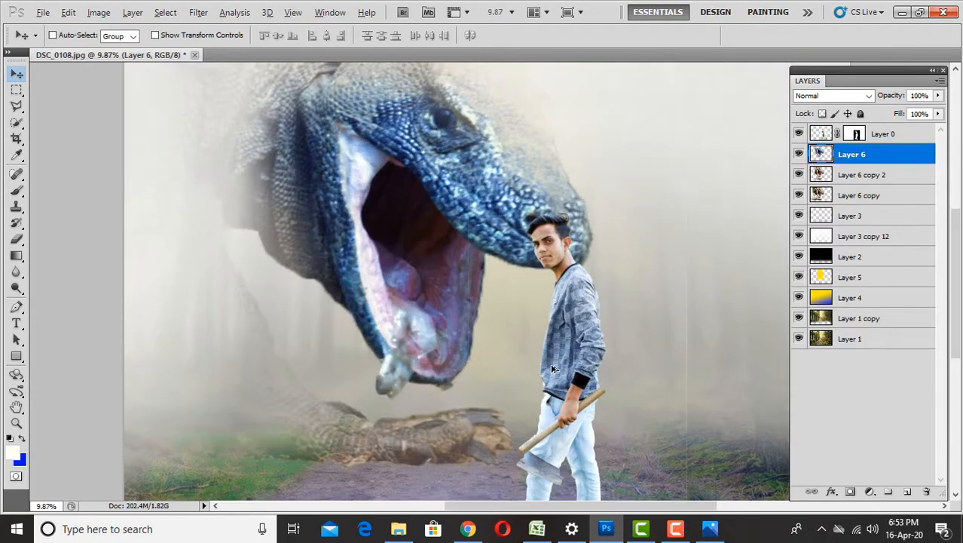
pyautogui.scroll(-3, 554, 361)
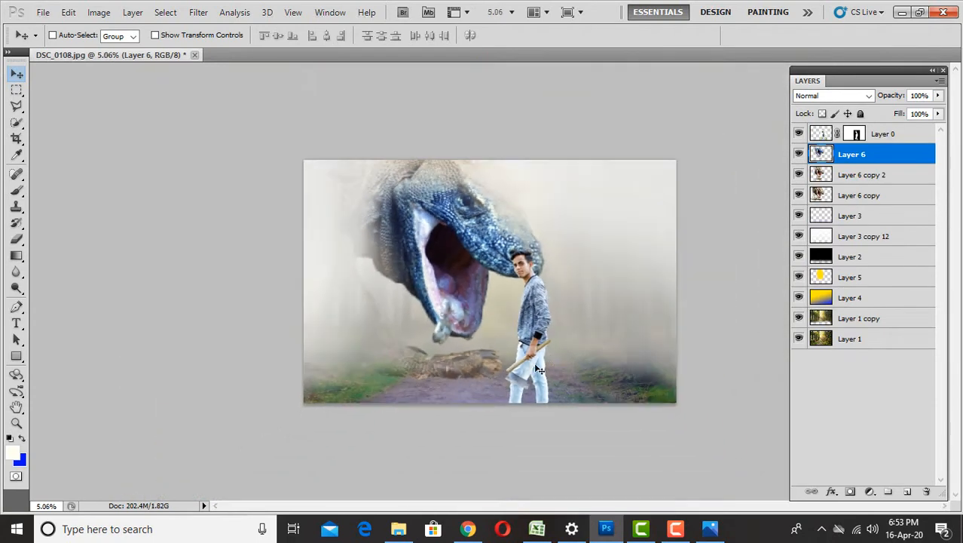
# Move the three Layer 6 dragon layers together up and to the left, and shift the man slightly to the right
pyautogui.keyDown('shift'); pyautogui.click(820, 196); pyautogui.keyUp('shift')
pyautogui.click(165, 35)
pyautogui.moveTo(490, 295); pyautogui.dragTo(454, 279)
pyautogui.keyDown('ctrl'); pyautogui.click(545, 344); pyautogui.keyUp('ctrl')
pyautogui.moveTo(547, 345); pyautogui.dragTo(560, 347)
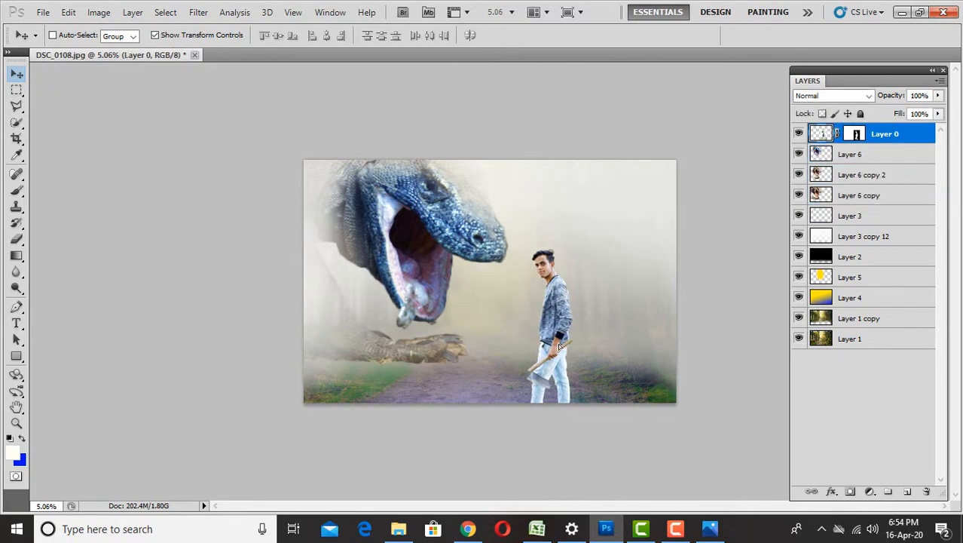
# Lasso the jagged end of the axe blade protruding between the man's legs on Layer 0 and delete it
pyautogui.scroll(13, 570, 358)
pyautogui.press('l')
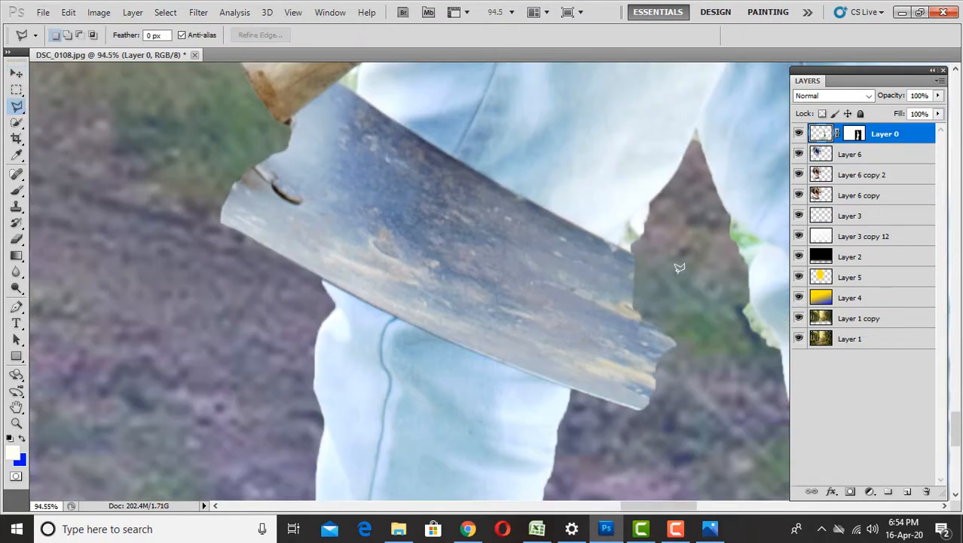
pyautogui.moveTo(680, 267); pyautogui.dragTo(633, 189)
pyautogui.click(586, 177)
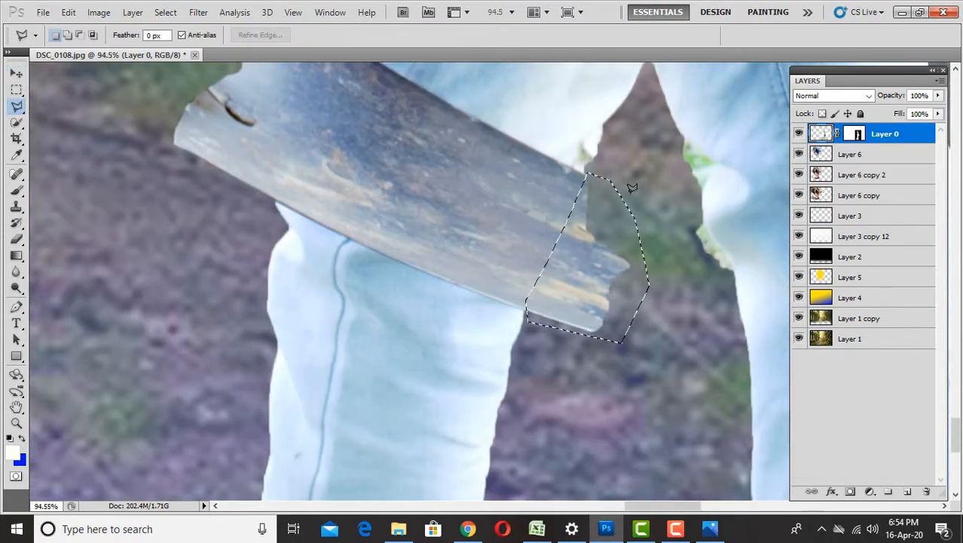
pyautogui.press('Delete')
pyautogui.hotkey('ctrl', 'd')
# Show only Layer 0 and Layer 1, then lasso and delete the blade and handle ends sticking out beyond the man's front leg
pyautogui.click(799, 318)
pyautogui.scroll(-2, 392, 240)
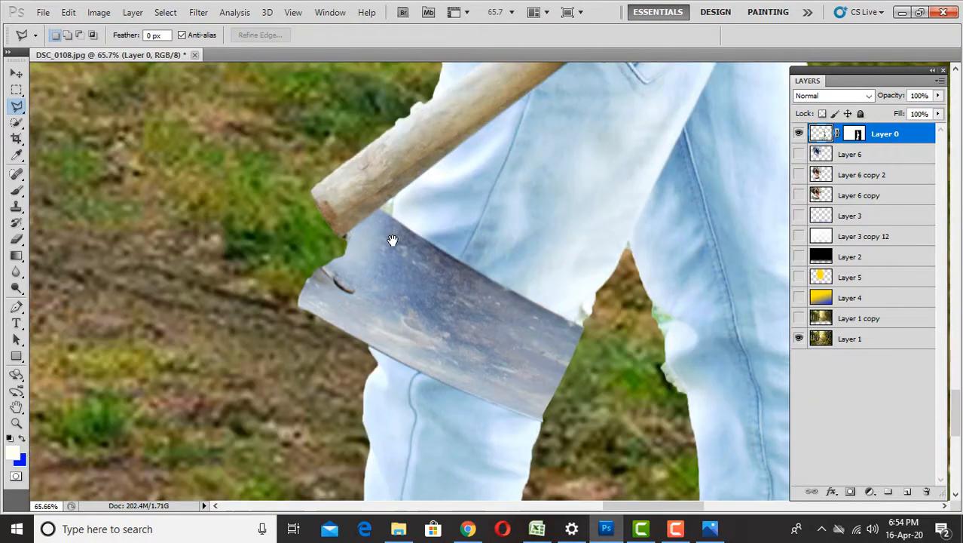
pyautogui.click(368, 344)
pyautogui.click(286, 310)
pyautogui.click(269, 208)
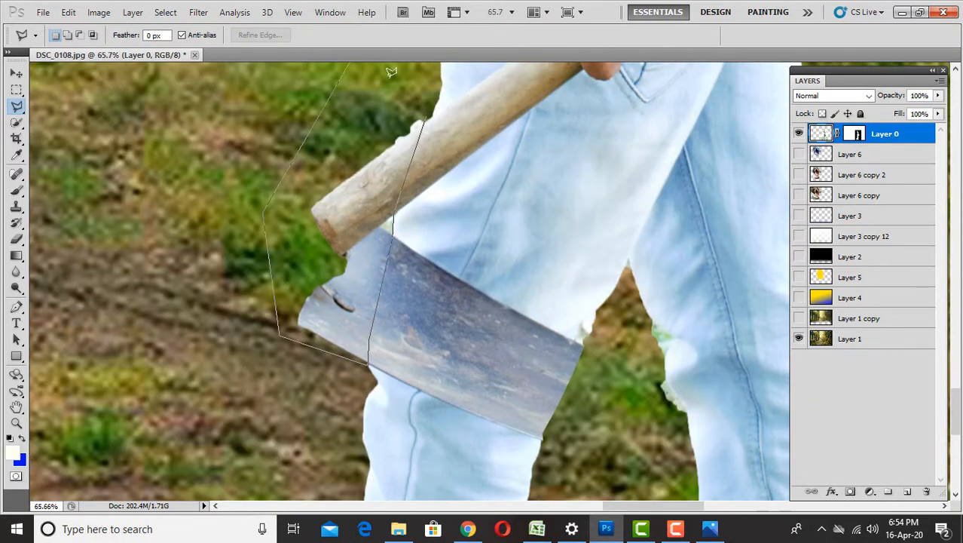
pyautogui.click(425, 116)
pyautogui.press('Delete')
pyautogui.hotkey('ctrl', 'd')
# Select the man's trousers and remaining blade area with Quick Selection and copy them to a new layer
pyautogui.scroll(-8, 457, 337)
pyautogui.scroll(6, 479, 281)
pyautogui.scroll(1, 480, 280)
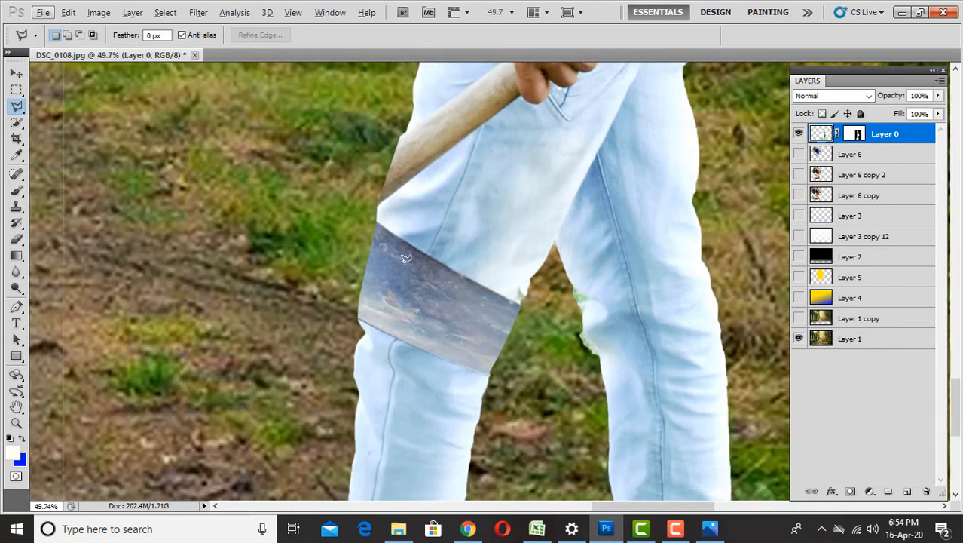
pyautogui.click(17, 122)
pyautogui.moveTo(448, 137)
pyautogui.mouseDown()
pyautogui.moveTo(408, 386)
pyautogui.moveTo(510, 248)
pyautogui.mouseUp()
pyautogui.hotkey('ctrl', 'j')
pyautogui.scroll(-2, 505, 245)
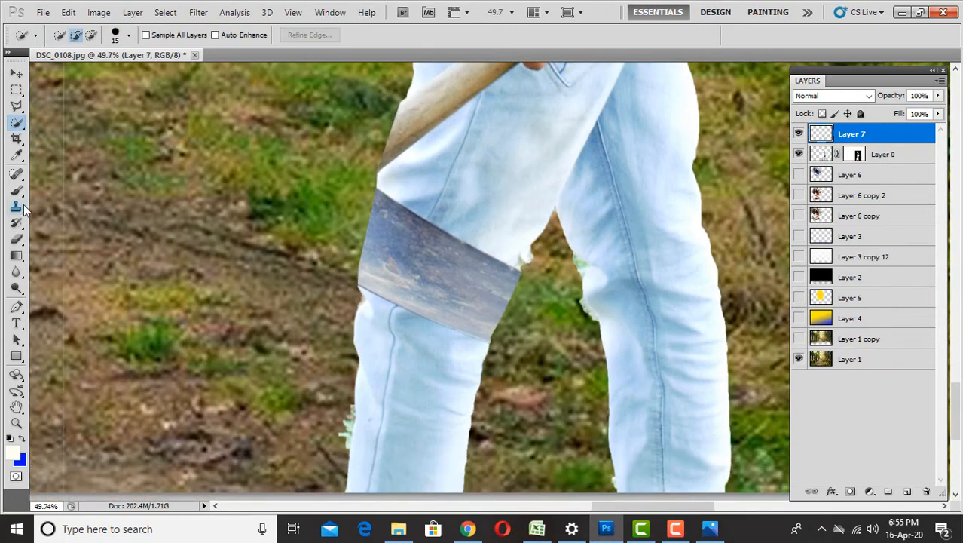
# Clone denim over the blade's inner end beside the gap between the legs on Layer 7, using an 87 px Clone Stamp
pyautogui.click(18, 207)
pyautogui.scroll(6, 486, 340)
pyautogui.rightClick(532, 270)
pyautogui.moveTo(557, 288); pyautogui.dragTo(571, 288)
pyautogui.keyDown('alt'); pyautogui.click(495, 175); pyautogui.keyUp('alt')
pyautogui.moveTo(531, 230); pyautogui.dragTo(516, 267)
pyautogui.keyDown('alt'); pyautogui.click(475, 359); pyautogui.keyUp('alt')
pyautogui.moveTo(494, 310)
pyautogui.mouseDown()
pyautogui.moveTo(488, 319)
pyautogui.moveTo(516, 202)
pyautogui.mouseUp()
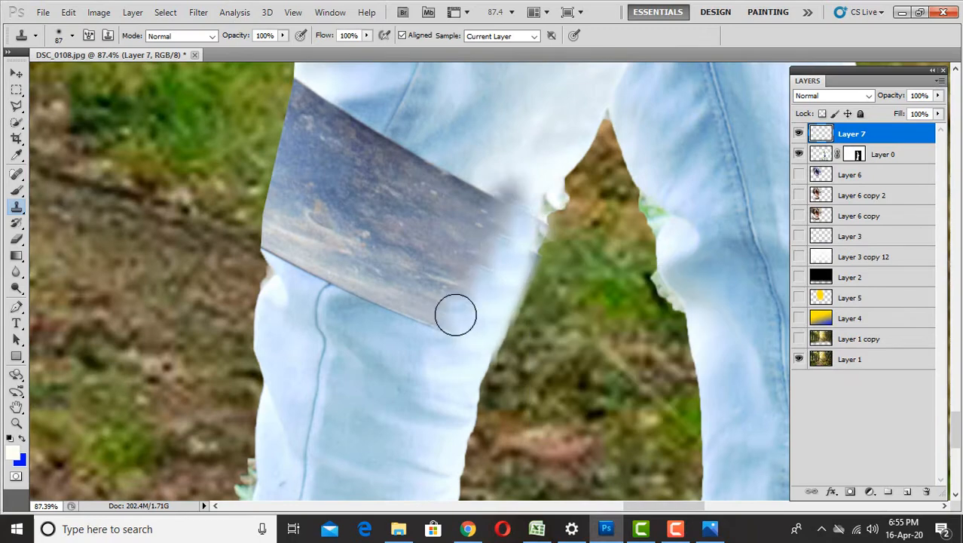
# Clone more trouser fabric over the blade's lower edge and middle, blending it into the thigh on Layer 7
pyautogui.moveTo(456, 314); pyautogui.dragTo(390, 273)
pyautogui.moveTo(497, 193); pyautogui.dragTo(440, 197)
pyautogui.keyDown('alt'); pyautogui.click(417, 356); pyautogui.keyUp('alt')
pyautogui.moveTo(474, 240); pyautogui.dragTo(429, 262)
pyautogui.scroll(-13, 458, 312)
pyautogui.scroll(16, 457, 311)
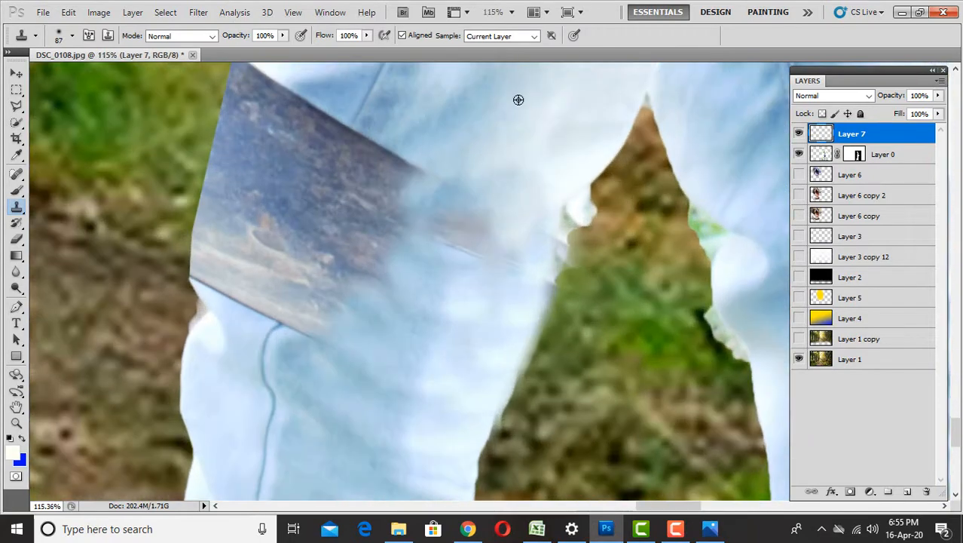
pyautogui.keyDown('alt'); pyautogui.click(518, 99); pyautogui.keyUp('alt')
pyautogui.moveTo(470, 224); pyautogui.dragTo(463, 235)
pyautogui.scroll(-7, 504, 238)
pyautogui.scroll(-5, 504, 238)
pyautogui.scroll(8, 456, 224)
# Clone the trouser side seam across the blade with a 71 px brush, undoing and repainting the first attempt
pyautogui.rightClick(534, 233)
pyautogui.moveTo(602, 251); pyautogui.dragTo(594, 251)
pyautogui.keyDown('alt'); pyautogui.click(457, 189); pyautogui.keyUp('alt')
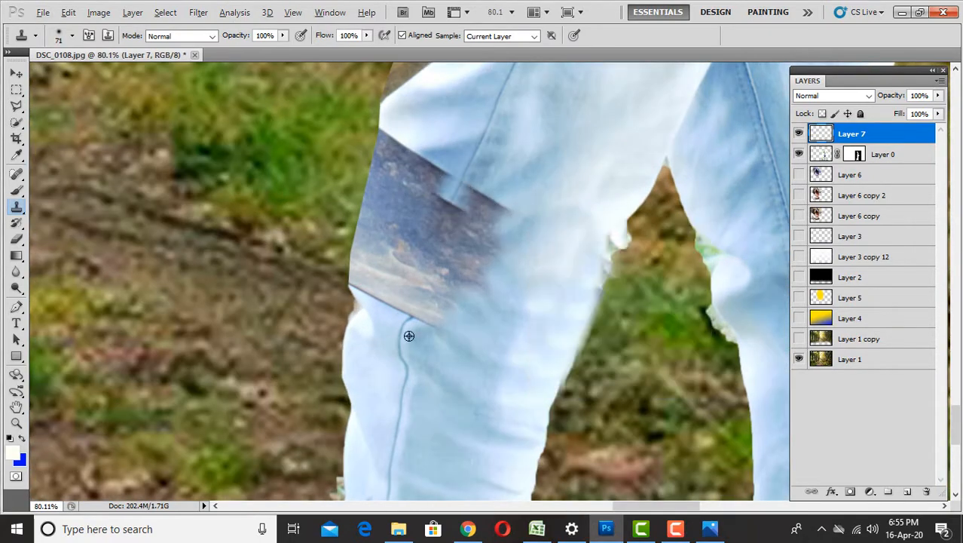
pyautogui.moveTo(420, 310); pyautogui.dragTo(434, 227)
pyautogui.hotkey('ctrl', 'alt', 'z')
pyautogui.hotkey('ctrl', 'alt', 'z')
pyautogui.moveTo(422, 283); pyautogui.dragTo(435, 205)
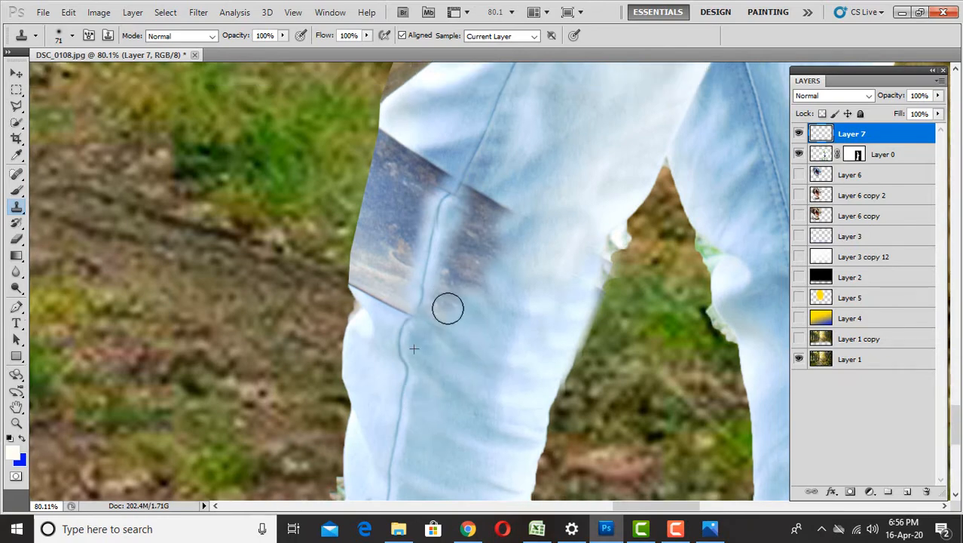
# Clone denim over the blade remains beside the new seam, and undo the last two strokes
pyautogui.scroll(-7, 501, 320)
pyautogui.moveTo(448, 308)
pyautogui.mouseDown()
pyautogui.moveTo(453, 260)
pyautogui.moveTo(468, 353)
pyautogui.moveTo(455, 272)
pyautogui.moveTo(410, 326)
pyautogui.moveTo(384, 279)
pyautogui.mouseUp()
pyautogui.scroll(8, 508, 234)
pyautogui.keyDown('alt'); pyautogui.click(503, 233); pyautogui.keyUp('alt')
pyautogui.keyDown('alt'); pyautogui.click(443, 409); pyautogui.keyUp('alt')
pyautogui.scroll(-3, 466, 271)
pyautogui.scroll(2, 462, 272)
pyautogui.scroll(-2, 411, 376)
pyautogui.scroll(-6, 407, 344)
pyautogui.hotkey('ctrl', 'alt', 'z')
pyautogui.hotkey('ctrl', 'alt', 'z')
pyautogui.scroll(-1, 441, 363)
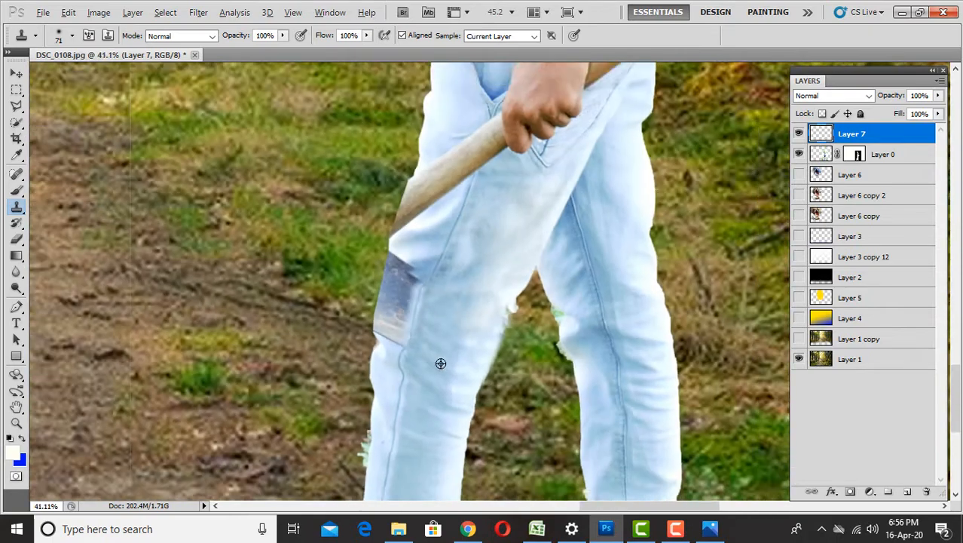
# Lasso the outer strip of the lower leg beneath the blade on Layer 7 and copy it to a new layer
pyautogui.scroll(2, 429, 362)
pyautogui.press('m')
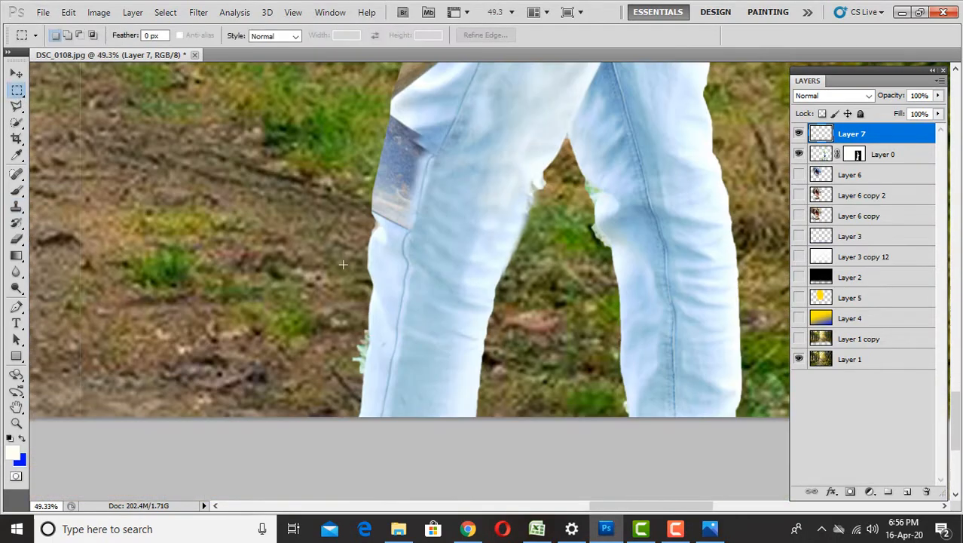
pyautogui.click(17, 105)
pyautogui.click(372, 226)
pyautogui.click(396, 251)
pyautogui.click(372, 226)
pyautogui.click(16, 73)
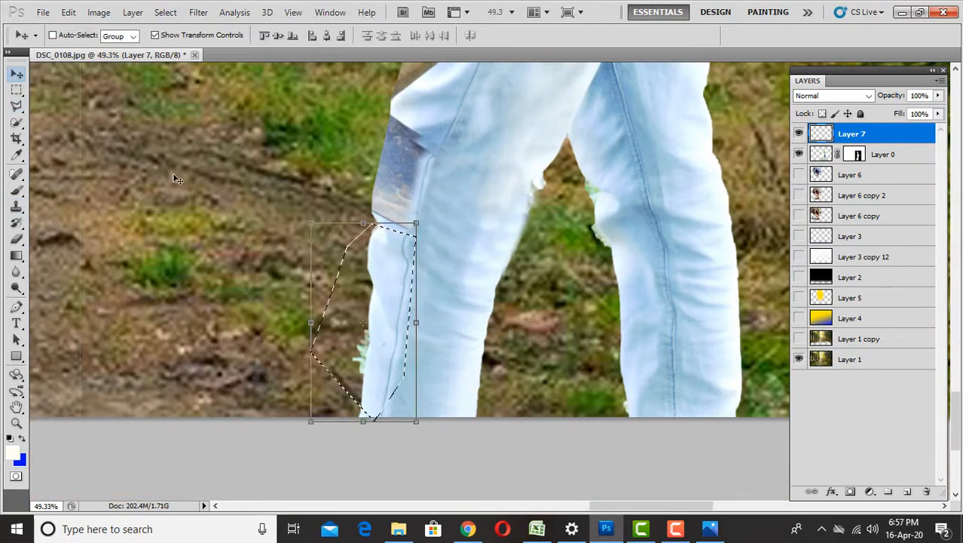
pyautogui.hotkey('ctrl', 'j')
# Move the copied leg strip up over the remaining blade and rotate it to follow the thigh
pyautogui.scroll(1, 392, 332)
pyautogui.moveTo(392, 385); pyautogui.dragTo(400, 251)
pyautogui.scroll(5, 427, 268)
pyautogui.moveTo(438, 416); pyautogui.dragTo(408, 423)
pyautogui.press('Return')
# Reduce the Eraser size and erase the excess edges of the leg patch on Layer 8
pyautogui.press('e')
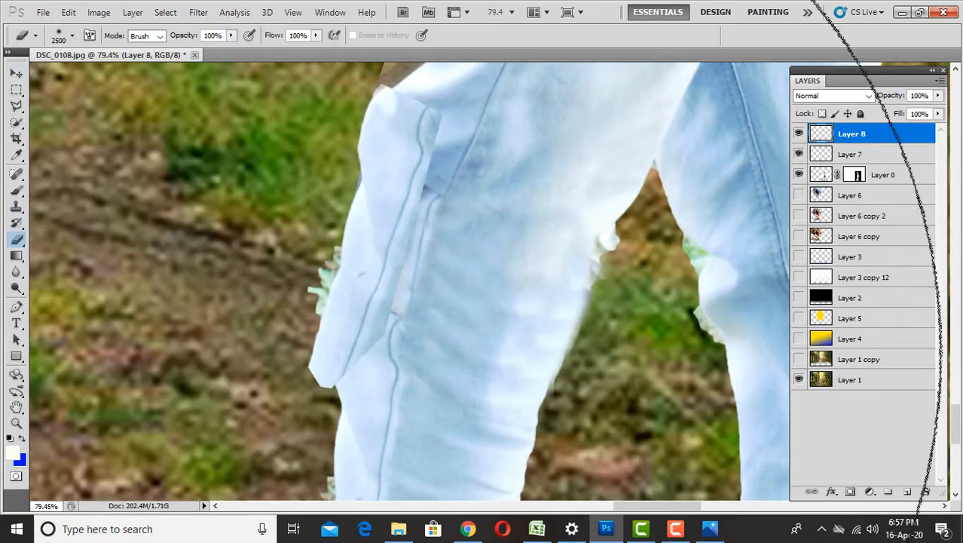
pyautogui.rightClick(388, 317)
pyautogui.moveTo(531, 341); pyautogui.dragTo(437, 341)
pyautogui.press('Return')
pyautogui.moveTo(299, 413); pyautogui.dragTo(473, 183)
# Shift the leg patch right toward the trouser seam and stretch it outward to the left
pyautogui.press('v')
pyautogui.moveTo(426, 320); pyautogui.dragTo(459, 329)
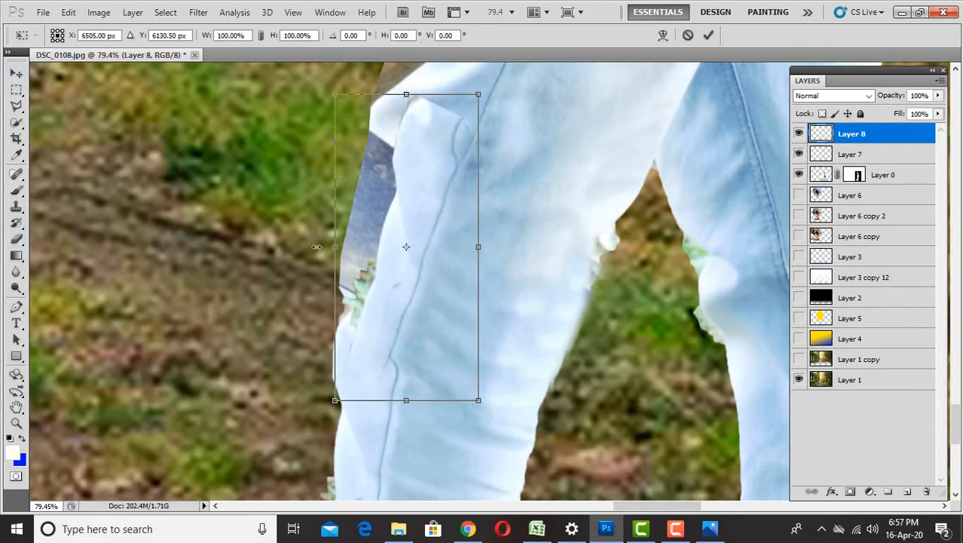
pyautogui.moveTo(340, 244); pyautogui.dragTo(310, 247)
pyautogui.press('Return')
# Erase the stray outer edge of the leg patch with a 95 px Eraser
pyautogui.press('e')
pyautogui.rightClick(294, 334)
pyautogui.moveTo(408, 362); pyautogui.dragTo(365, 364)
pyautogui.press('Return')
pyautogui.moveTo(313, 360); pyautogui.dragTo(315, 271)
pyautogui.scroll(-7, 441, 239)
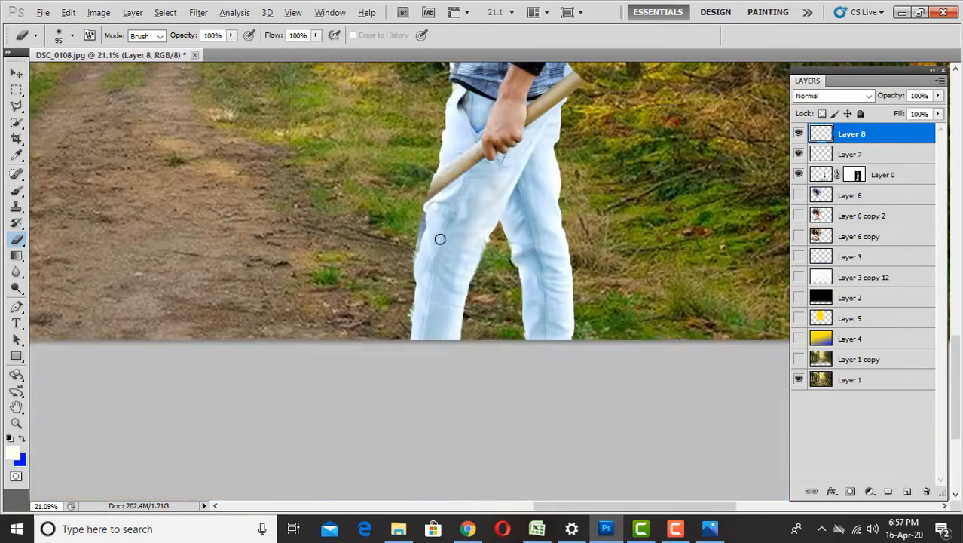
# Warp the leg patch on Layer 8 so it covers the remaining blade and its seam follows the trouser seam
pyautogui.scroll(6, 441, 239)
pyautogui.click(16, 73)
pyautogui.scroll(5, 411, 256)
pyautogui.hotkey('ctrl', 't')
pyautogui.rightClick(419, 315)
pyautogui.click(445, 197)
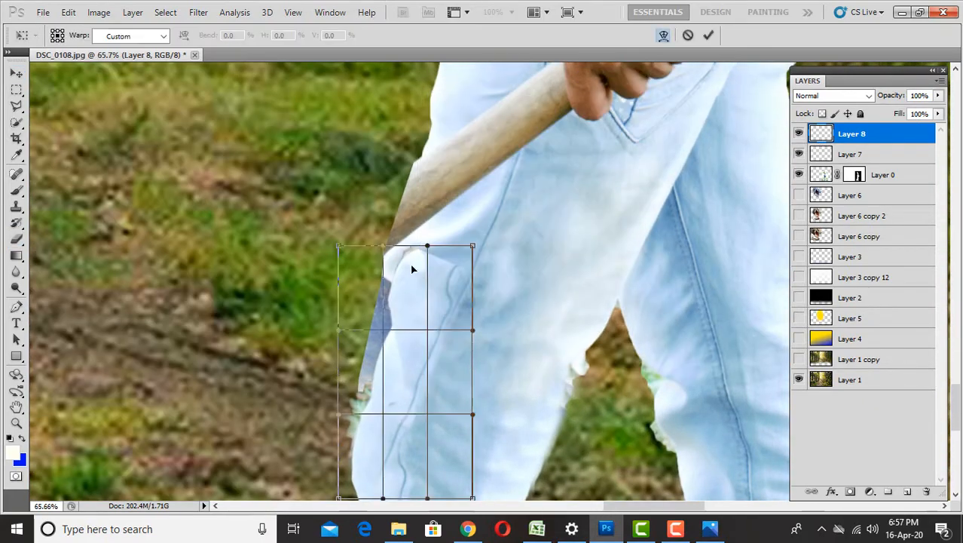
pyautogui.moveTo(412, 267); pyautogui.dragTo(395, 254)
pyautogui.moveTo(384, 330); pyautogui.dragTo(371, 322)
pyautogui.scroll(-2, 423, 369)
pyautogui.moveTo(421, 369); pyautogui.dragTo(420, 351)
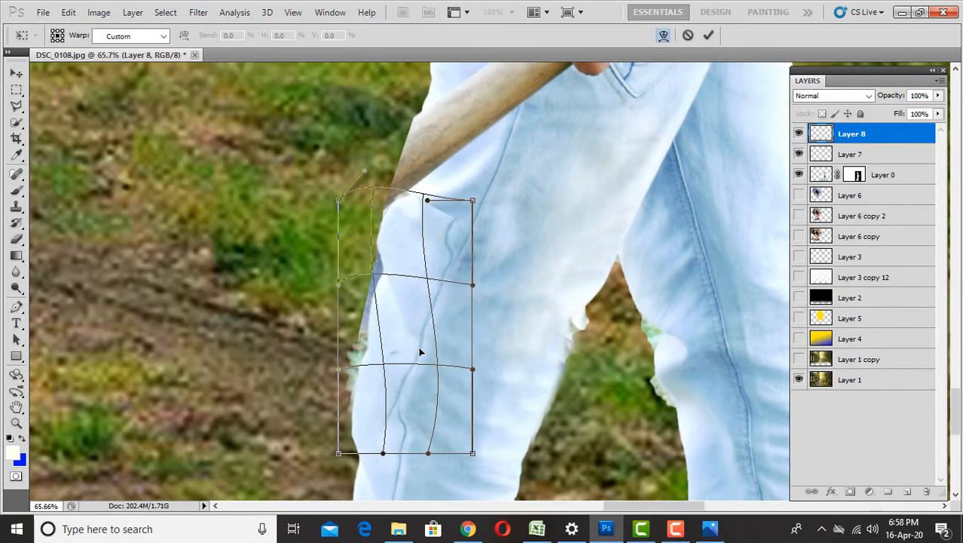
pyautogui.scroll(1, 445, 302)
pyautogui.scroll(-3, 463, 245)
pyautogui.press('Return')
# Erase the upper inner edge of the warped patch to blend it with the thigh and seam
pyautogui.scroll(-2, 445, 271)
pyautogui.press('e')
pyautogui.scroll(2, 461, 198)
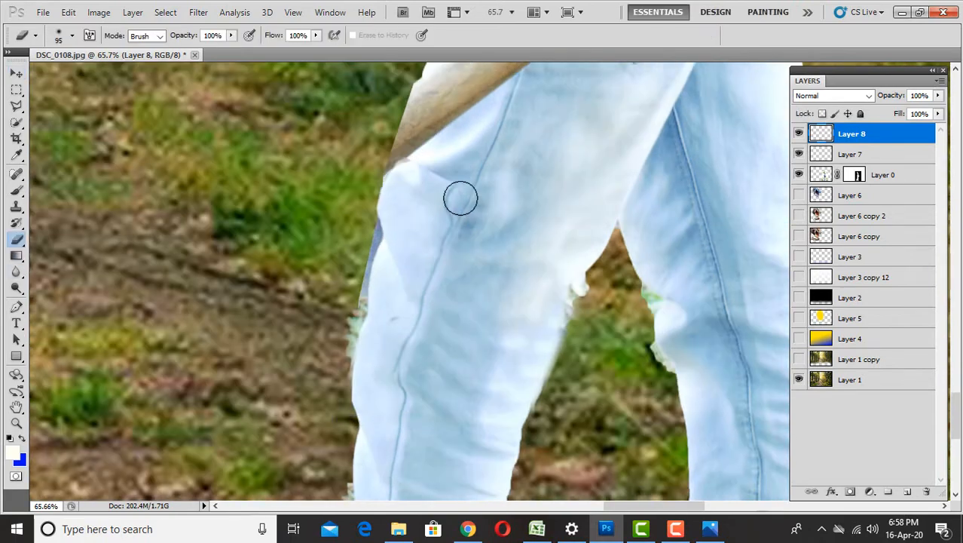
pyautogui.moveTo(450, 198); pyautogui.dragTo(428, 225)
pyautogui.scroll(-4, 428, 226)
# Apply the layer mask of Layer 0 permanently to the man
pyautogui.click(823, 176)
pyautogui.scroll(3, 376, 193)
pyautogui.rightClick(820, 175)
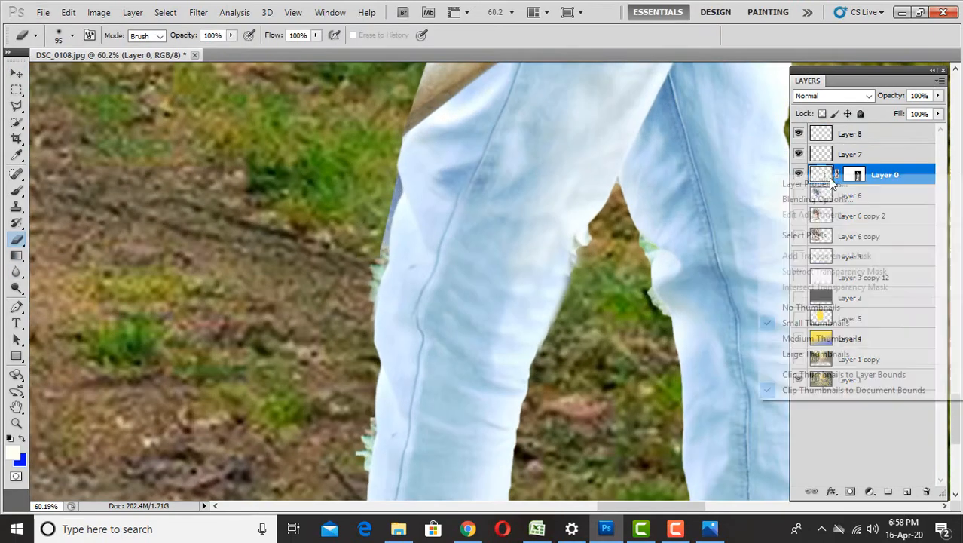
pyautogui.rightClick(855, 174)
pyautogui.click(825, 216)
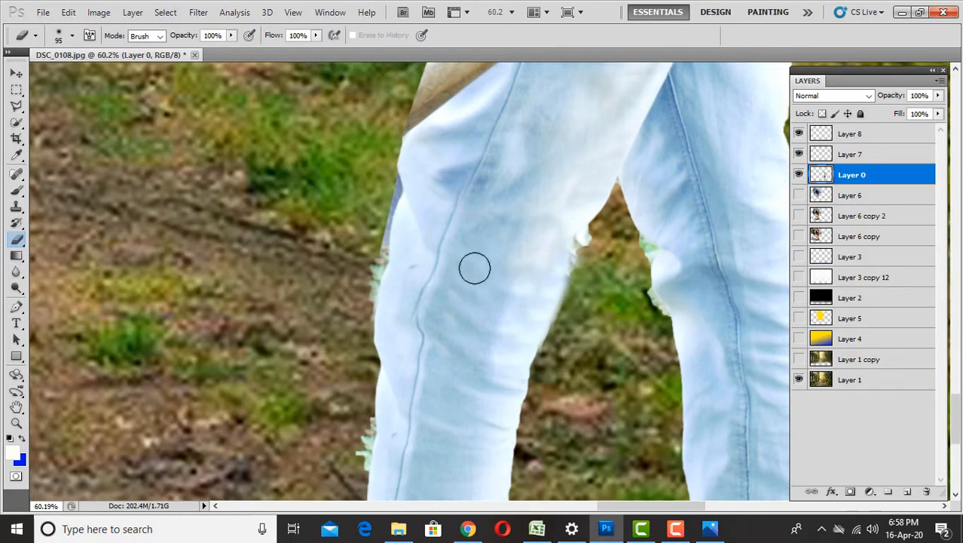
pyautogui.click(800, 175)
pyautogui.click(799, 175)
pyautogui.click(800, 175)
pyautogui.click(800, 175)
pyautogui.rightClick(823, 150)
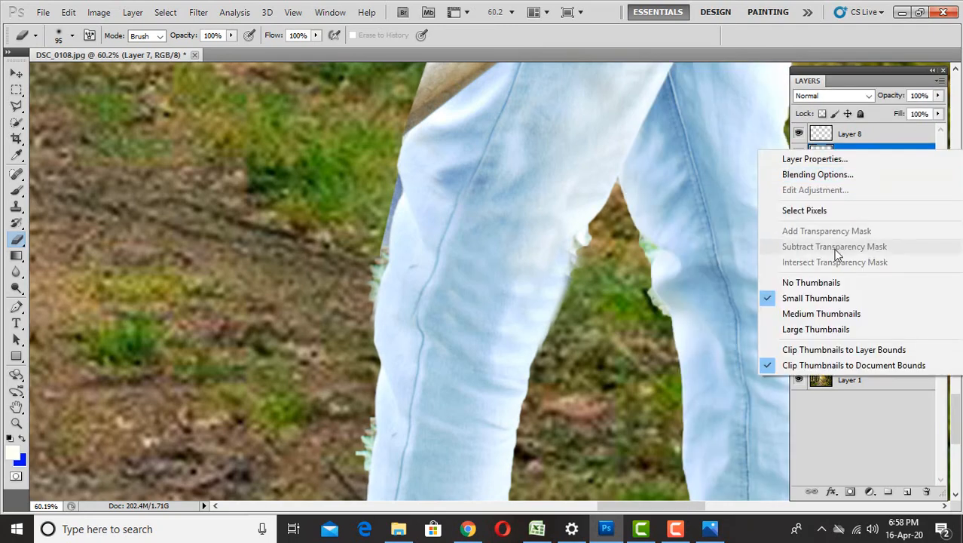
pyautogui.click(835, 147)
pyautogui.rightClick(824, 152)
# Merge Layer 7 and Layer 8 into one layer, and toggle its visibility to compare the repaired leg with the original
pyautogui.rightClick(823, 131)
pyautogui.click(753, 202)
pyautogui.scroll(-1, 753, 202)
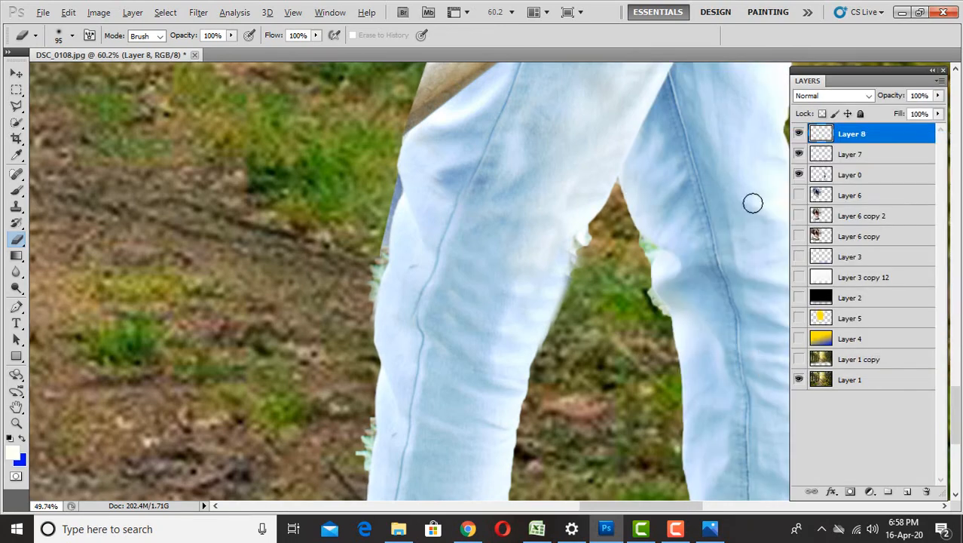
pyautogui.scroll(-3, 753, 203)
pyautogui.scroll(4, 714, 192)
pyautogui.keyDown('ctrl'); pyautogui.click(850, 155); pyautogui.keyUp('ctrl')
pyautogui.hotkey('ctrl', 'e')
pyautogui.click(798, 134)
pyautogui.scroll(-6, 774, 244)
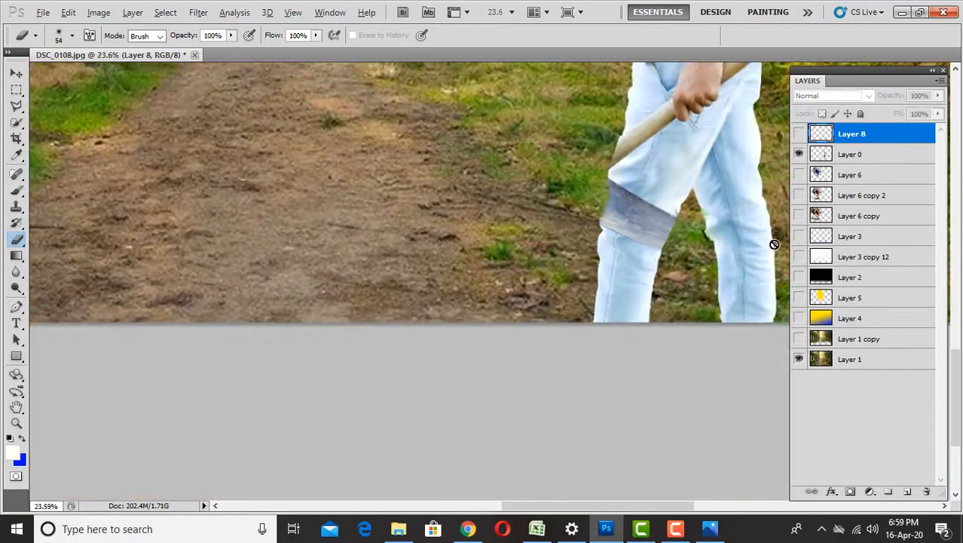
pyautogui.scroll(-3, 774, 245)
pyautogui.click(799, 133)
# Erase the leftover blade sliver and rough outer edge of the front leg on Layer 8 and Layer 0 with a 54 px Eraser
pyautogui.scroll(8, 591, 482)
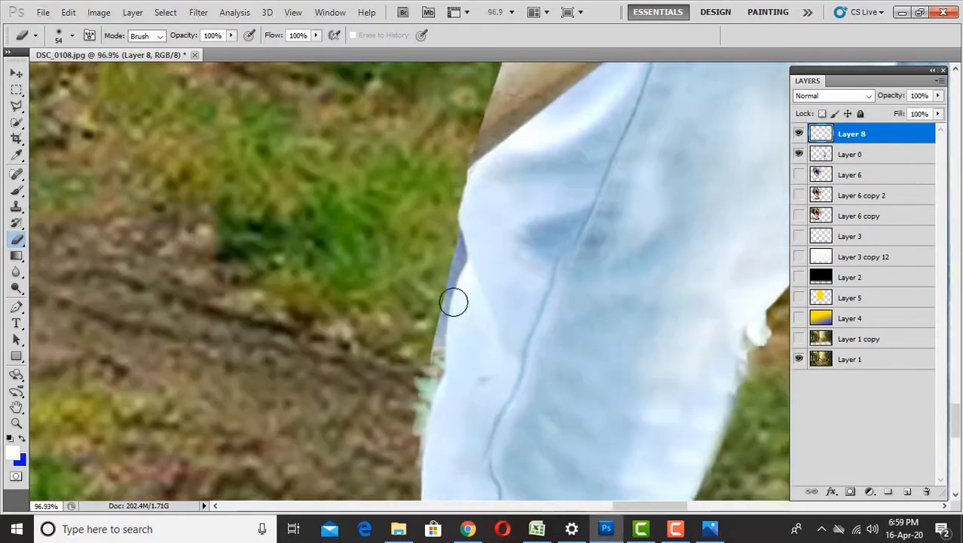
pyautogui.scroll(1, 454, 301)
pyautogui.moveTo(458, 225)
pyautogui.mouseDown()
pyautogui.moveTo(434, 366)
pyautogui.moveTo(498, 204)
pyautogui.mouseUp()
pyautogui.moveTo(482, 336); pyautogui.dragTo(484, 284)
pyautogui.scroll(1, 492, 235)
pyautogui.click(850, 154)
pyautogui.scroll(-8, 493, 233)
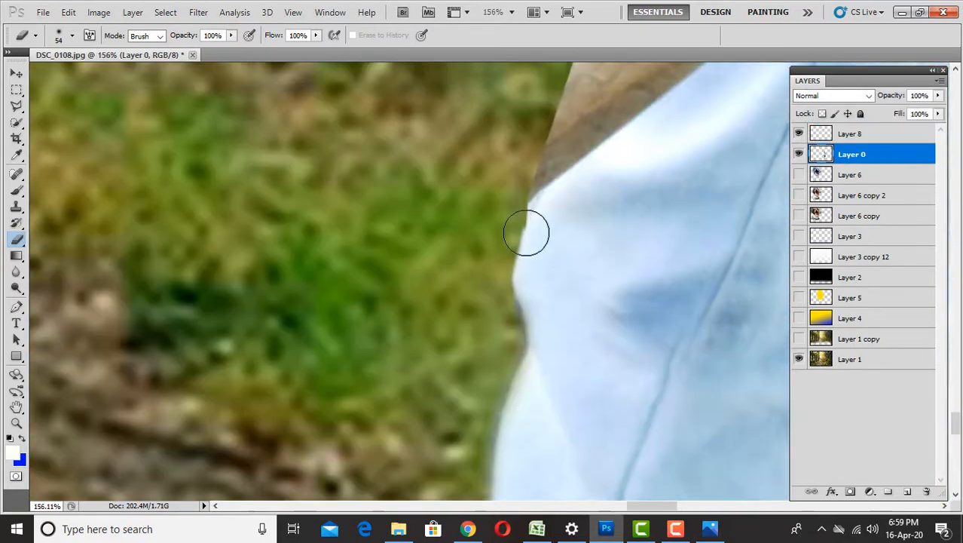
pyautogui.scroll(4, 511, 226)
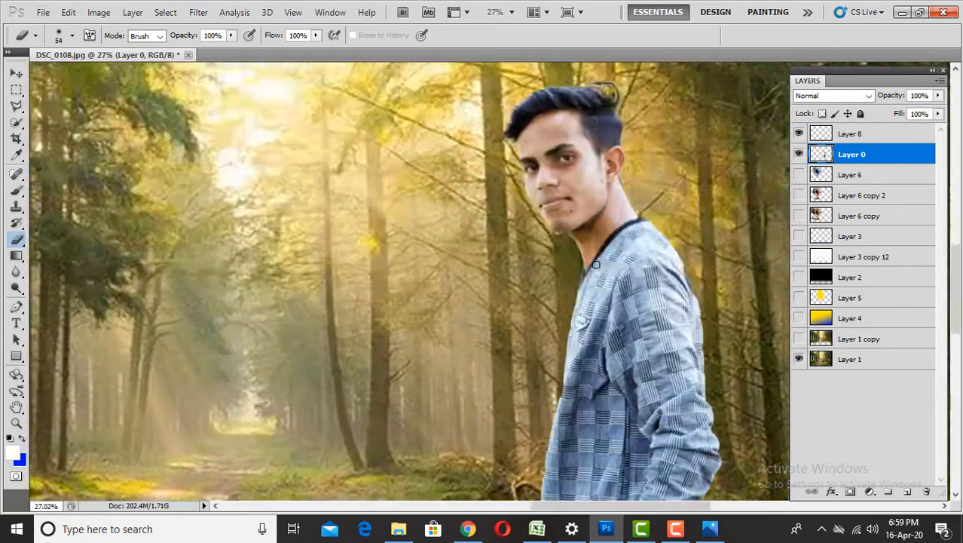
# Hide the forest background on Layer 1 and add a new layer directly above it
pyautogui.scroll(-6, 511, 226)
pyautogui.press('v')
pyautogui.scroll(-3, 537, 359)
pyautogui.scroll(4, 538, 359)
pyautogui.scroll(-2, 543, 367)
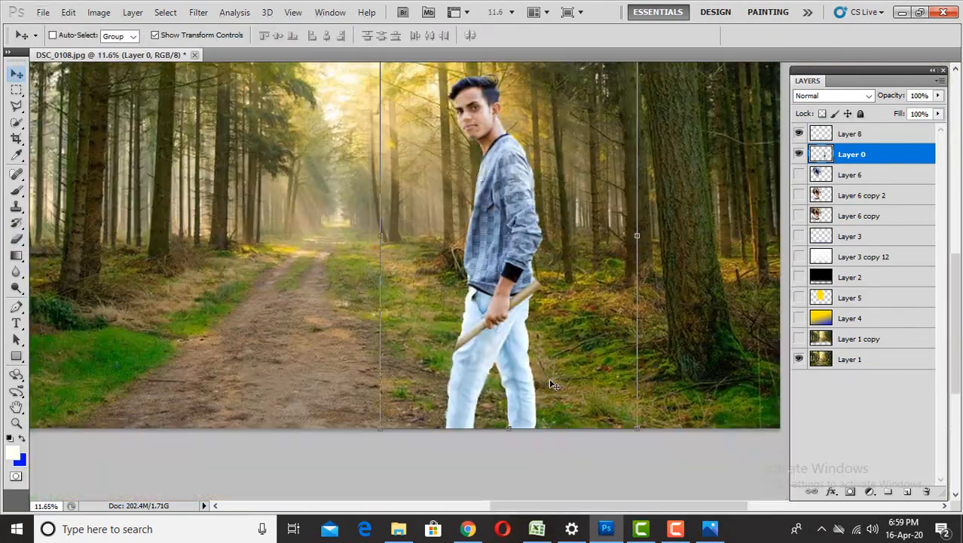
pyautogui.click(798, 358)
pyautogui.click(851, 359)
pyautogui.click(799, 257)
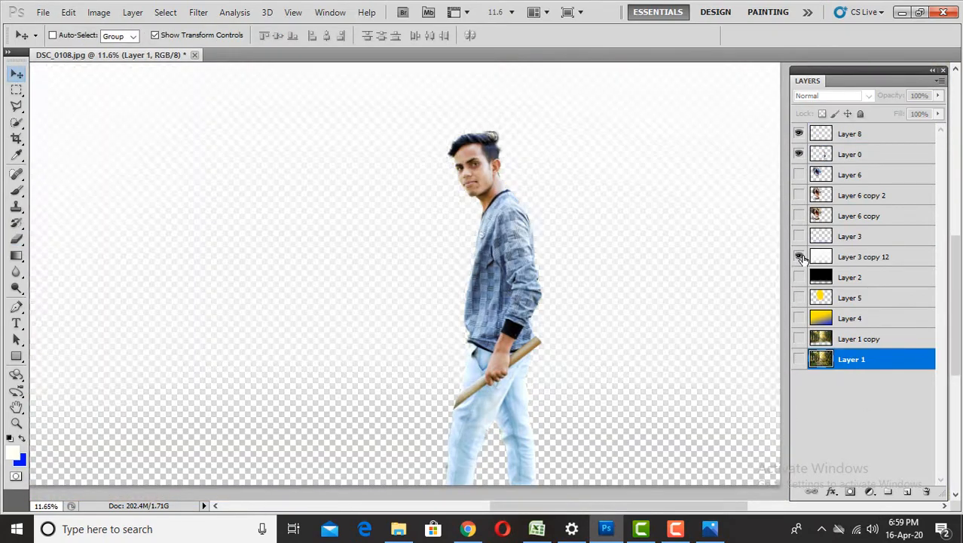
pyautogui.click(799, 257)
pyautogui.click(907, 491)
# Try a Gradient Overlay style on the empty new layer and undo it
pyautogui.doubleClick(881, 360)
pyautogui.click(637, 290)
pyautogui.click(947, 116)
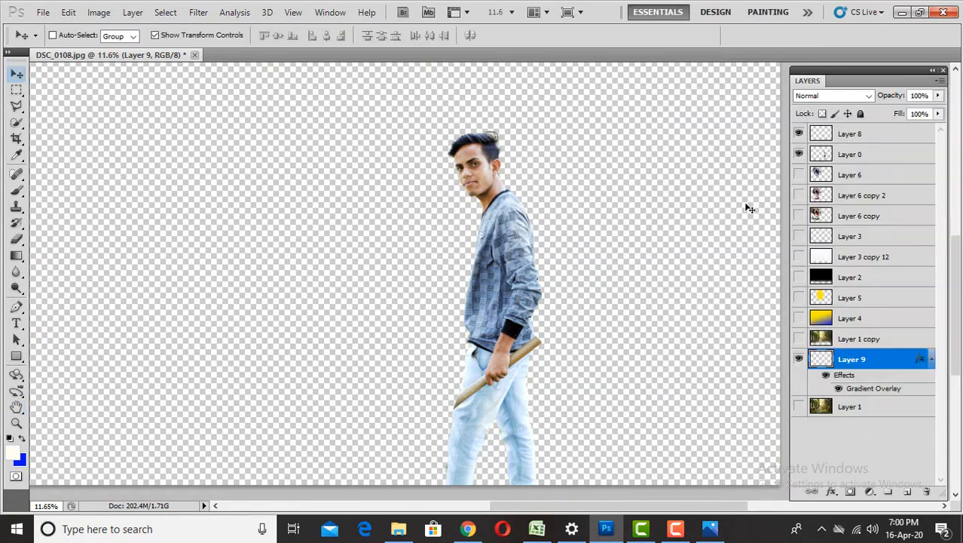
pyautogui.hotkey('ctrl', 'z')
# Fill Layer 9 with a solid colour and apply a Gradient Overlay to it as a dark backdrop behind the man
pyautogui.click(68, 12)
pyautogui.click(82, 215)
pyautogui.click(873, 148)
pyautogui.doubleClick(881, 359)
pyautogui.click(585, 274)
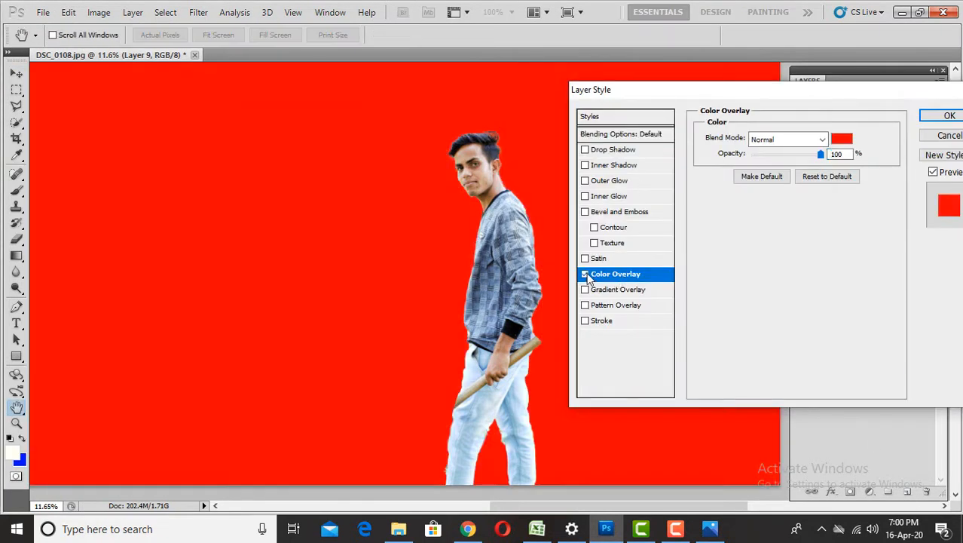
pyautogui.click(586, 274)
pyautogui.click(586, 289)
pyautogui.click(945, 116)
# Merge Layer 8 with the man on Layer 0 into one layer
pyautogui.scroll(7, 497, 162)
pyautogui.scroll(-5, 558, 196)
pyautogui.scroll(12, 554, 452)
pyautogui.scroll(5, 514, 388)
pyautogui.click(860, 134)
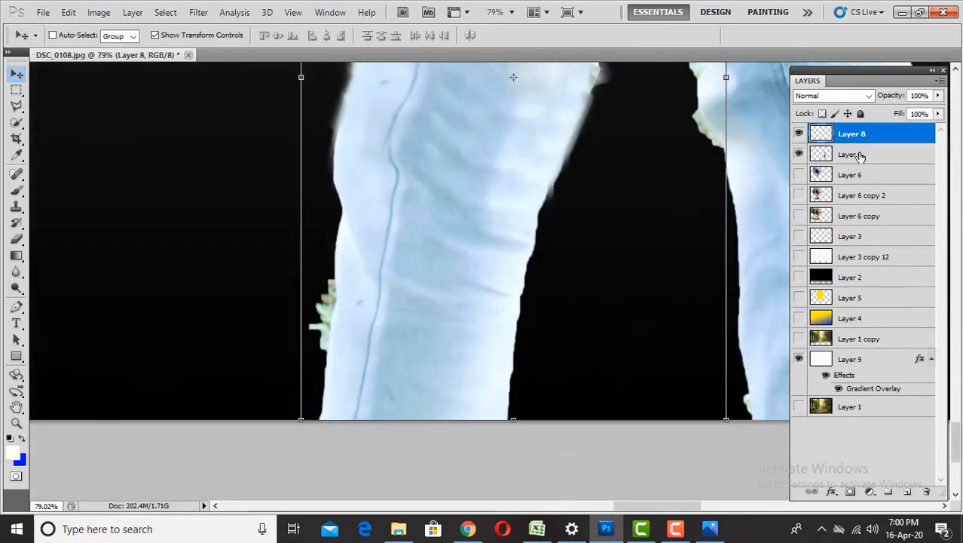
pyautogui.keyDown('shift'); pyautogui.click(860, 154); pyautogui.keyUp('shift')
pyautogui.hotkey('ctrl', 'e')
# Erase the leftover green fringe on the outer edge of the front leg with a 42 px Eraser
pyautogui.scroll(3, 309, 316)
pyautogui.press('e')
pyautogui.scroll(2, 310, 316)
pyautogui.moveTo(329, 280); pyautogui.dragTo(333, 291)
pyautogui.scroll(-7, 332, 301)
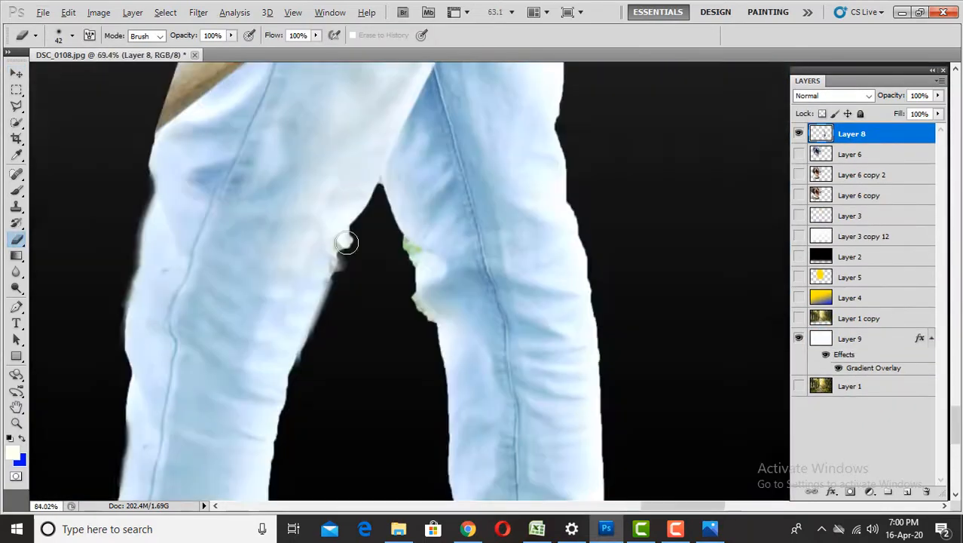
# Erase the rough, fringed inner edges of both trouser legs below the crotch with the 42 px Eraser
pyautogui.scroll(7, 362, 234)
pyautogui.moveTo(352, 238)
pyautogui.mouseDown()
pyautogui.moveTo(284, 407)
pyautogui.moveTo(395, 192)
pyautogui.mouseUp()
pyautogui.moveTo(388, 197); pyautogui.dragTo(333, 324)
pyautogui.moveTo(368, 239); pyautogui.dragTo(263, 465)
pyautogui.moveTo(482, 252)
pyautogui.mouseDown()
pyautogui.moveTo(513, 289)
pyautogui.moveTo(525, 388)
pyautogui.mouseUp()
pyautogui.moveTo(528, 410); pyautogui.dragTo(483, 280)
pyautogui.moveTo(482, 275); pyautogui.dragTo(505, 325)
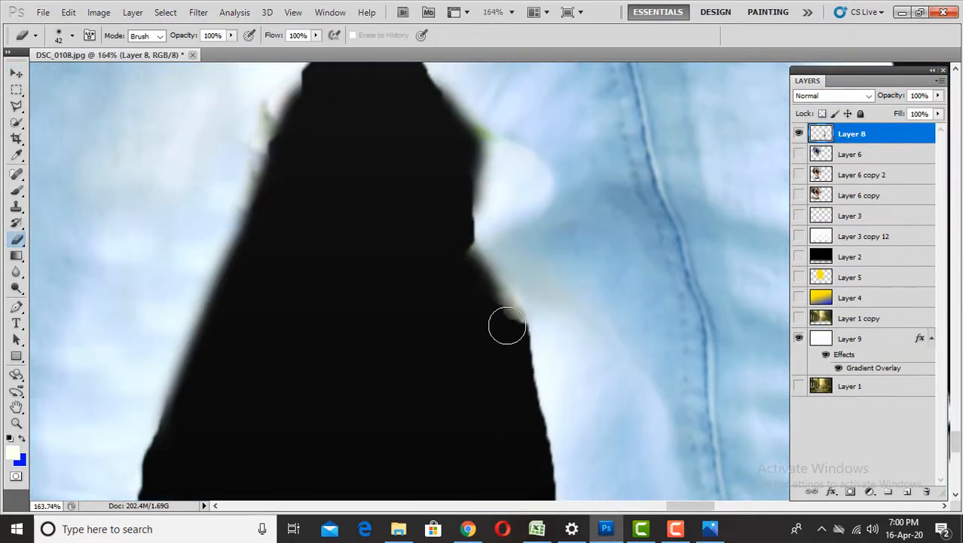
pyautogui.moveTo(526, 475)
pyautogui.mouseDown()
pyautogui.moveTo(492, 227)
pyautogui.moveTo(489, 287)
pyautogui.moveTo(536, 349)
pyautogui.mouseUp()
pyautogui.scroll(3, 489, 323)
pyautogui.scroll(-7, 492, 358)
pyautogui.scroll(-5, 490, 359)
# Erase the pale background remnants below the sweater hem at the front of the waist with a 24 px Eraser
pyautogui.scroll(10, 452, 242)
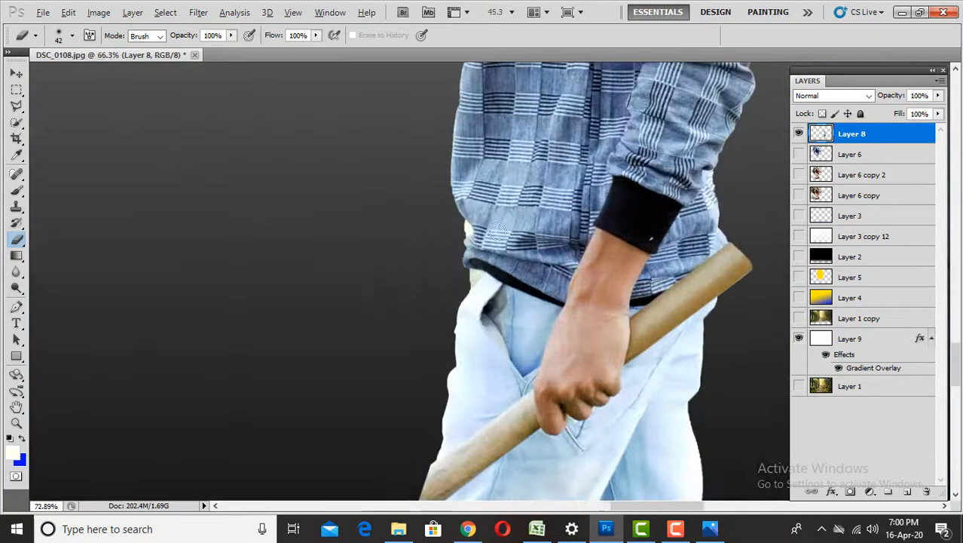
pyautogui.moveTo(422, 235); pyautogui.dragTo(415, 184)
pyautogui.scroll(-3, 401, 249)
pyautogui.scroll(5, 400, 294)
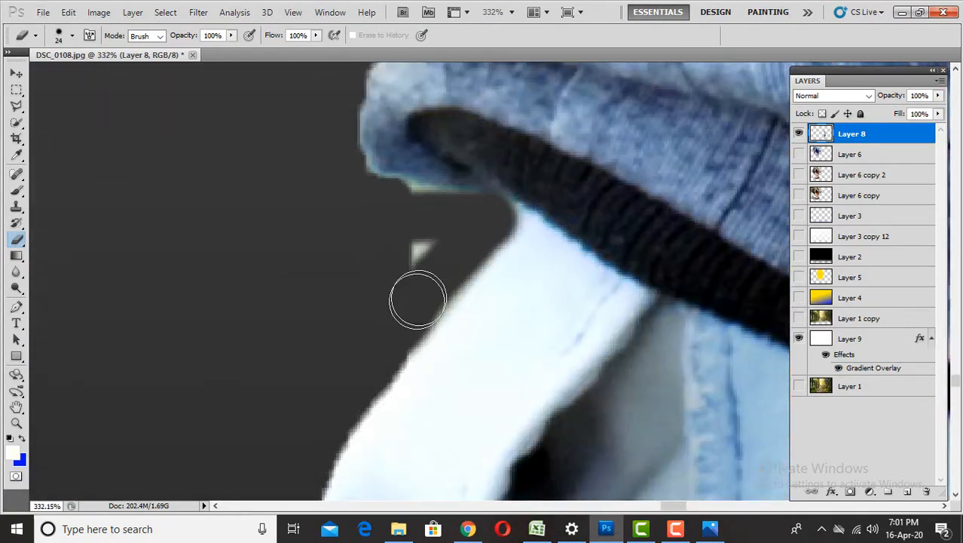
pyautogui.scroll(-7, 400, 263)
# Clean the leftover fringe around the face, forehead, ear and neck with the 24 px Eraser
pyautogui.scroll(5, 518, 310)
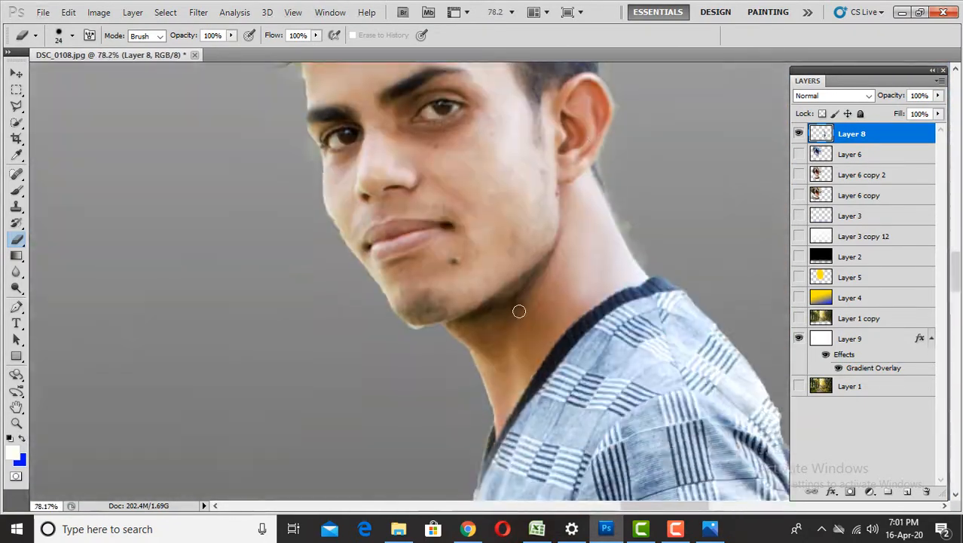
pyautogui.scroll(4, 459, 331)
pyautogui.scroll(-3, 437, 327)
pyautogui.scroll(3, 369, 226)
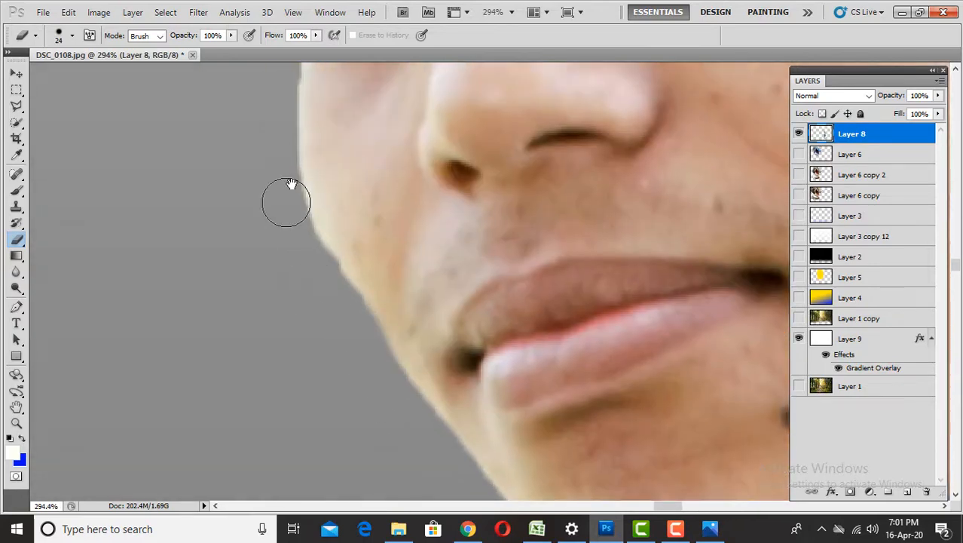
pyautogui.scroll(10, 287, 202)
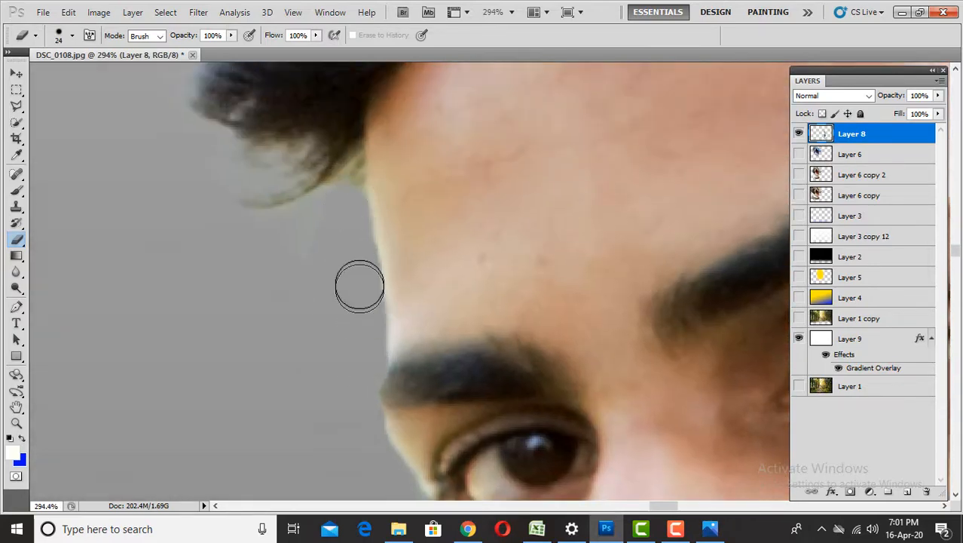
pyautogui.scroll(-5, 360, 286)
pyautogui.scroll(4, 439, 276)
pyautogui.scroll(3, 431, 269)
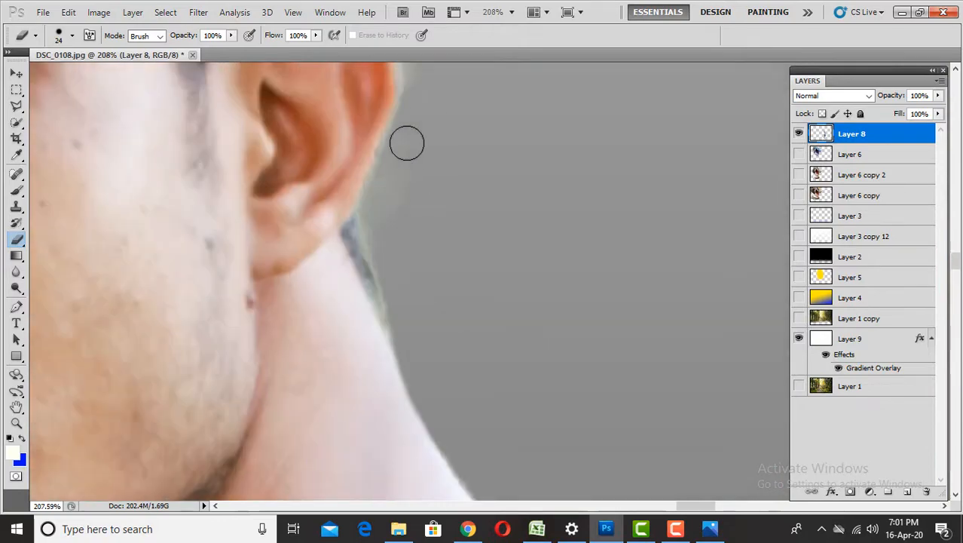
pyautogui.scroll(-8, 403, 325)
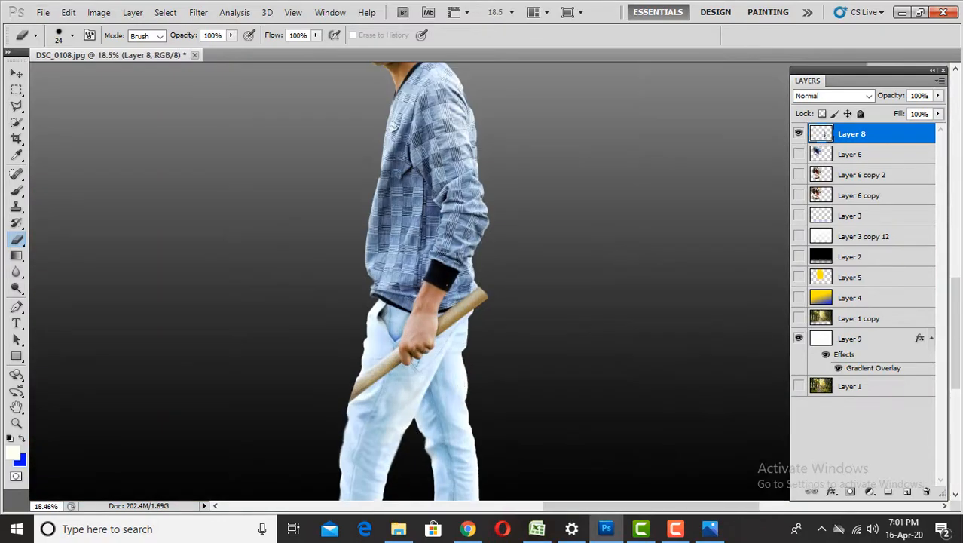
# Open marvel-thor-jane-foster-premium-format-3005231-02.jpg from File Explorer and select its axe blade with Quick Selection
pyautogui.click(399, 528)
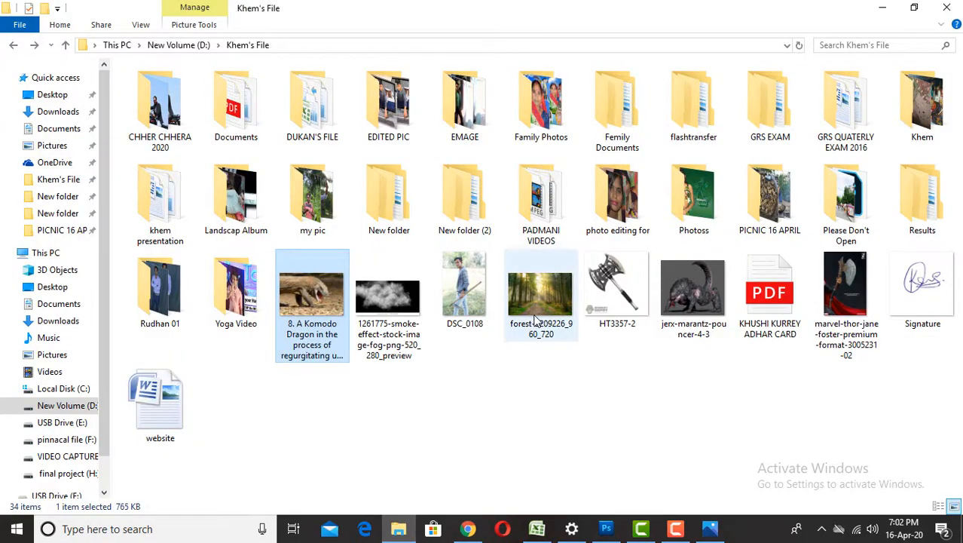
pyautogui.moveTo(846, 301); pyautogui.dragTo(541, 51)
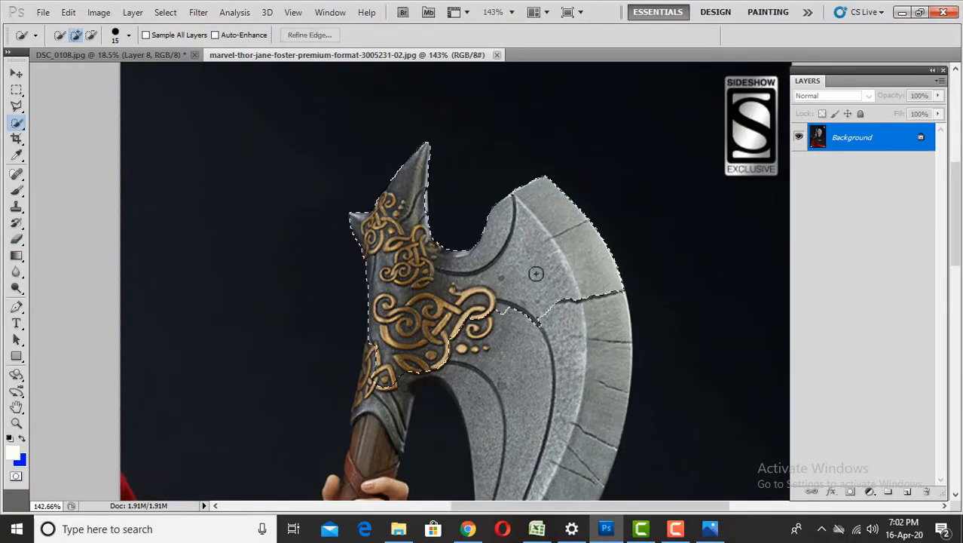
pyautogui.moveTo(536, 273); pyautogui.dragTo(548, 465)
pyautogui.moveTo(582, 448); pyautogui.dragTo(557, 184)
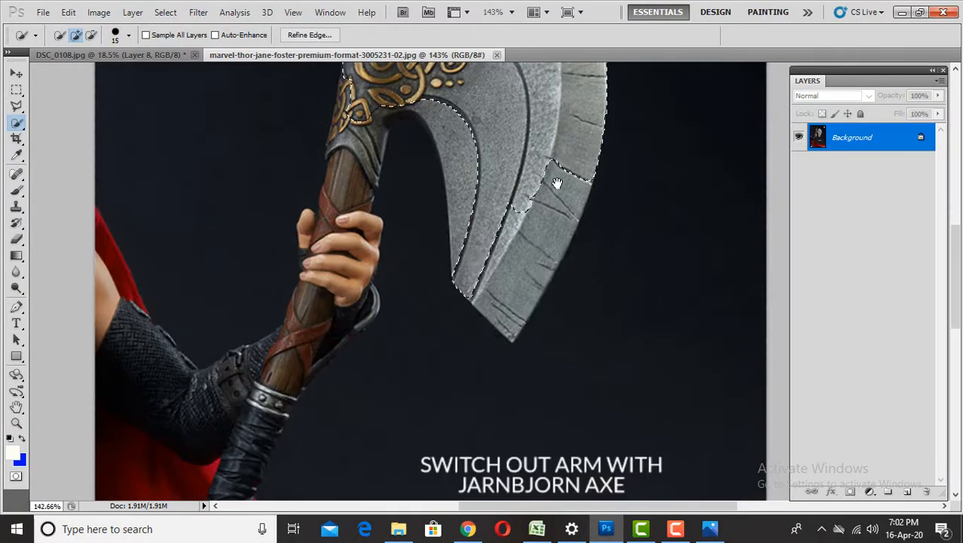
pyautogui.click(461, 185)
pyautogui.moveTo(461, 185); pyautogui.dragTo(531, 296)
# Extend the quick selection from the axe head along the whole handle down to its lower end
pyautogui.moveTo(433, 242); pyautogui.dragTo(405, 347)
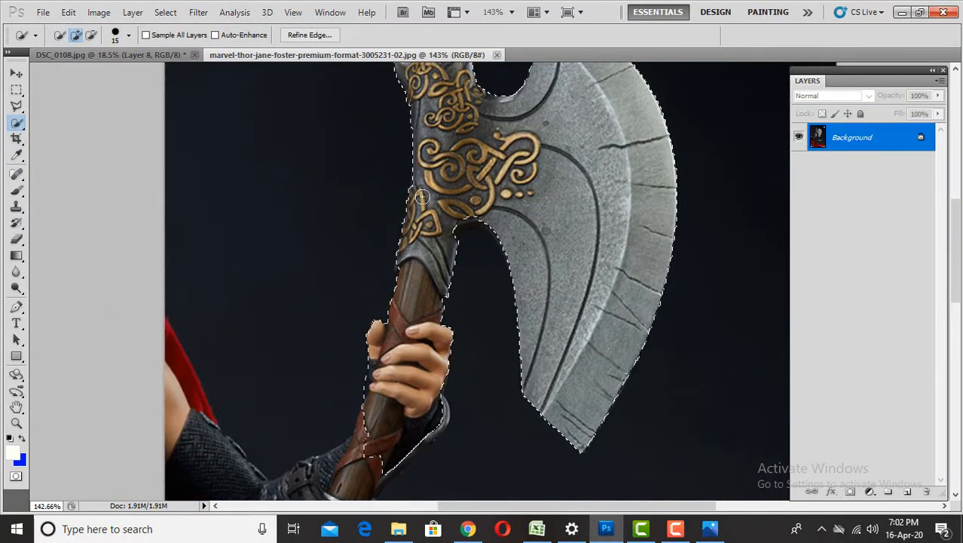
pyautogui.moveTo(374, 445); pyautogui.dragTo(459, 167)
pyautogui.moveTo(455, 172)
pyautogui.mouseDown()
pyautogui.moveTo(413, 259)
pyautogui.moveTo(445, 118)
pyautogui.mouseUp()
pyautogui.moveTo(416, 162); pyautogui.dragTo(402, 337)
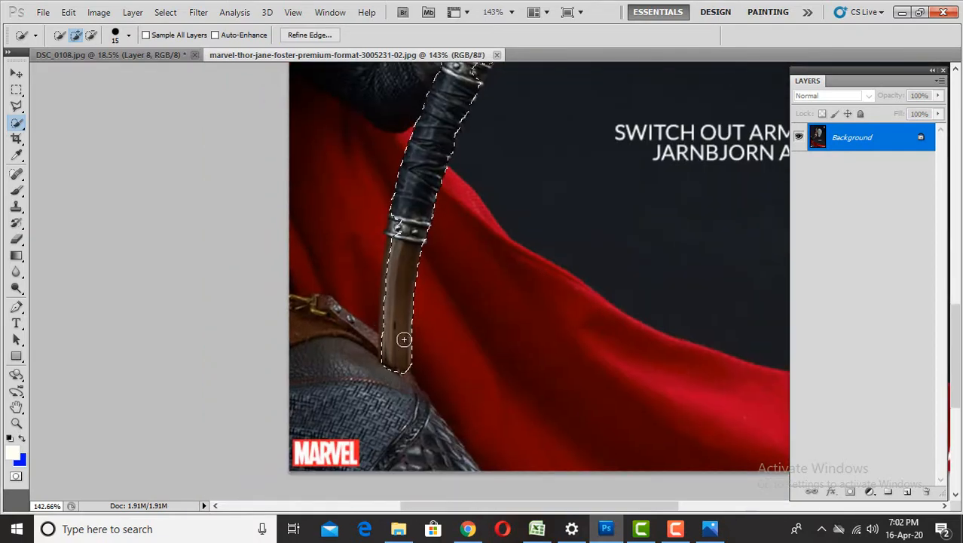
# Correct the axe selection along the handle, excluding the forearm sleeve and buckle beside the upper metal ring
pyautogui.scroll(3, 398, 324)
pyautogui.moveTo(375, 429)
pyautogui.mouseDown()
pyautogui.moveTo(363, 325)
pyautogui.moveTo(378, 121)
pyautogui.mouseUp()
pyautogui.moveTo(388, 87); pyautogui.dragTo(408, 291)
pyautogui.moveTo(467, 169); pyautogui.dragTo(462, 410)
pyautogui.moveTo(528, 106); pyautogui.dragTo(445, 452)
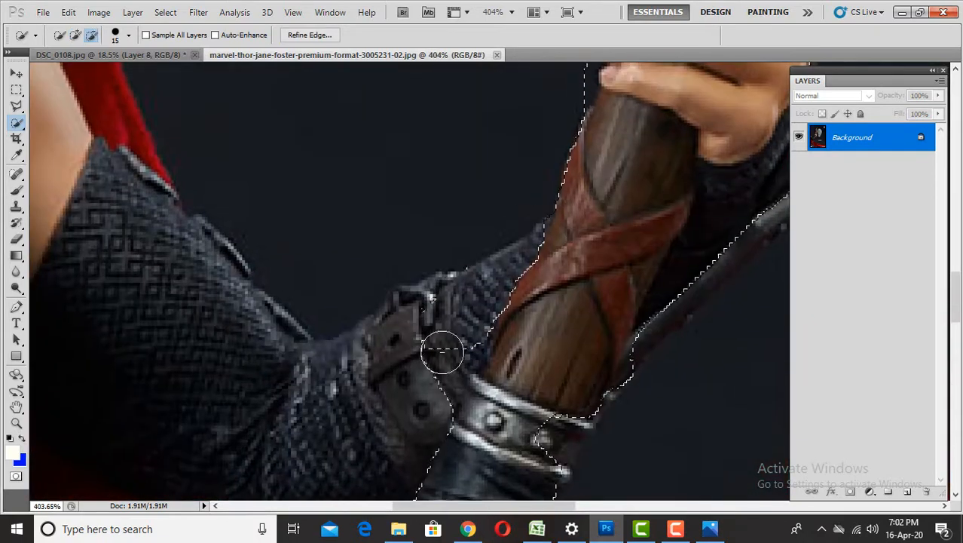
pyautogui.keyDown('alt'); pyautogui.click(445, 352); pyautogui.keyUp('alt')
pyautogui.moveTo(560, 436); pyautogui.dragTo(556, 238)
pyautogui.scroll(-5, 556, 238)
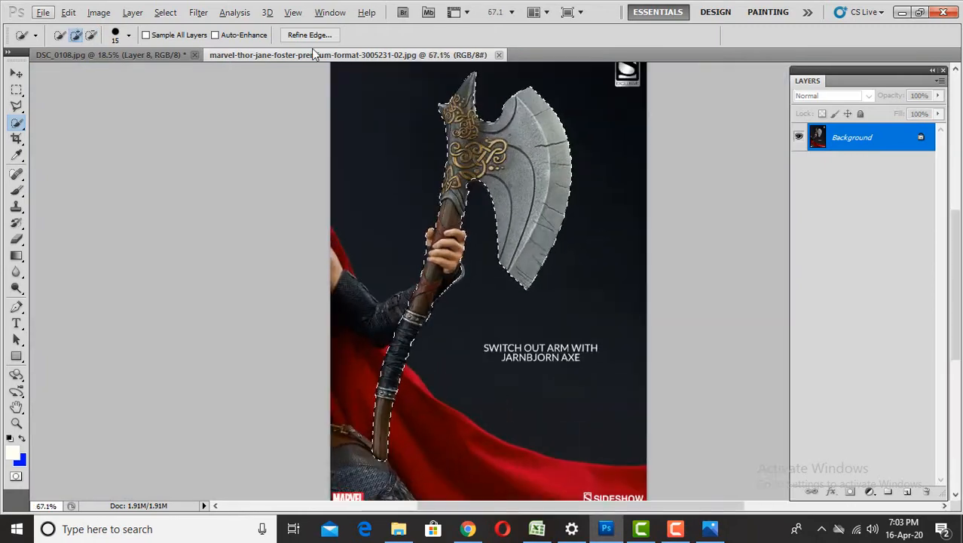
# Refine the edge of the axe selection and output the result to a new layer
pyautogui.click(310, 34)
pyautogui.scroll(4, 456, 252)
pyautogui.scroll(-5, 527, 344)
pyautogui.click(829, 371)
pyautogui.click(803, 409)
pyautogui.click(872, 421)
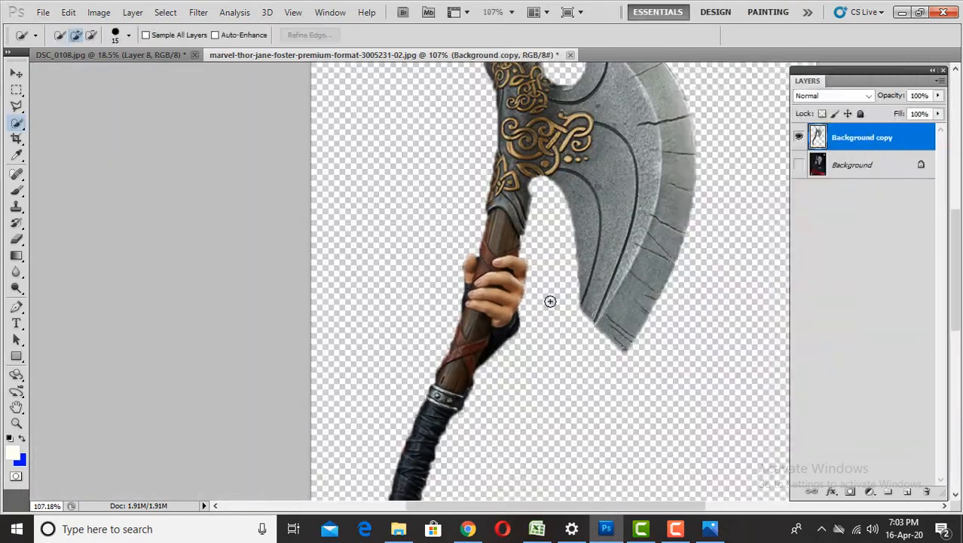
# Cut away the parts of the hand that protrude beside the axe handle using the Polygonal Lasso
pyautogui.scroll(-3, 550, 302)
pyautogui.press('v')
pyautogui.scroll(6, 465, 286)
pyautogui.press('l')
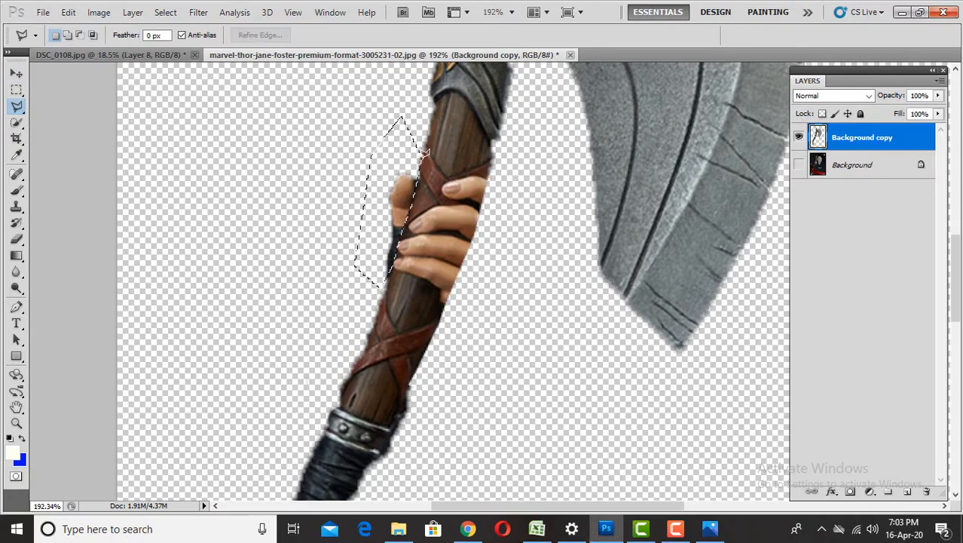
pyautogui.scroll(-5, 403, 288)
pyautogui.scroll(4, 422, 332)
# Select the strap-wrapped wooden section below the fingers with the Polygonal Lasso and copy it up over them
pyautogui.scroll(-1, 283, 355)
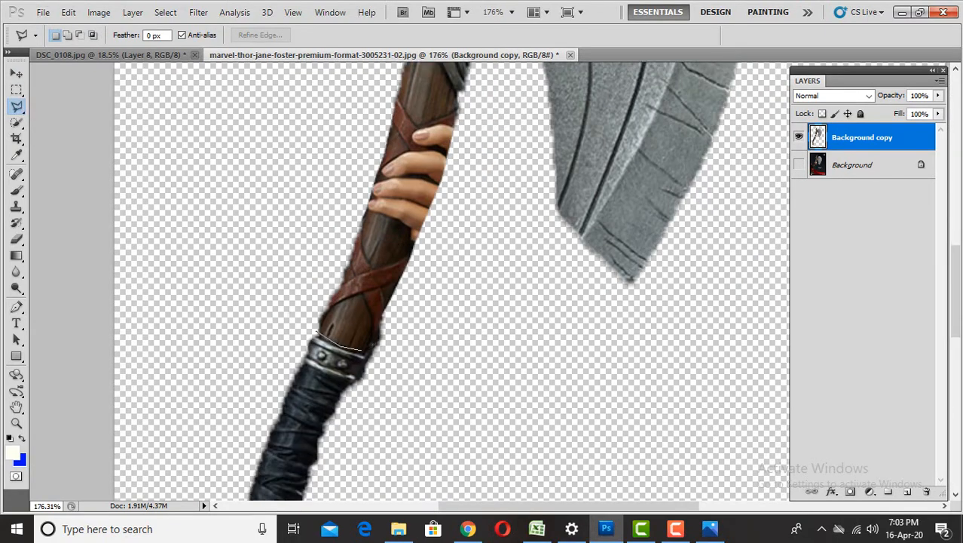
pyautogui.click(17, 74)
pyautogui.scroll(3, 377, 302)
pyautogui.moveTo(397, 331); pyautogui.dragTo(434, 218)
pyautogui.scroll(2, 437, 256)
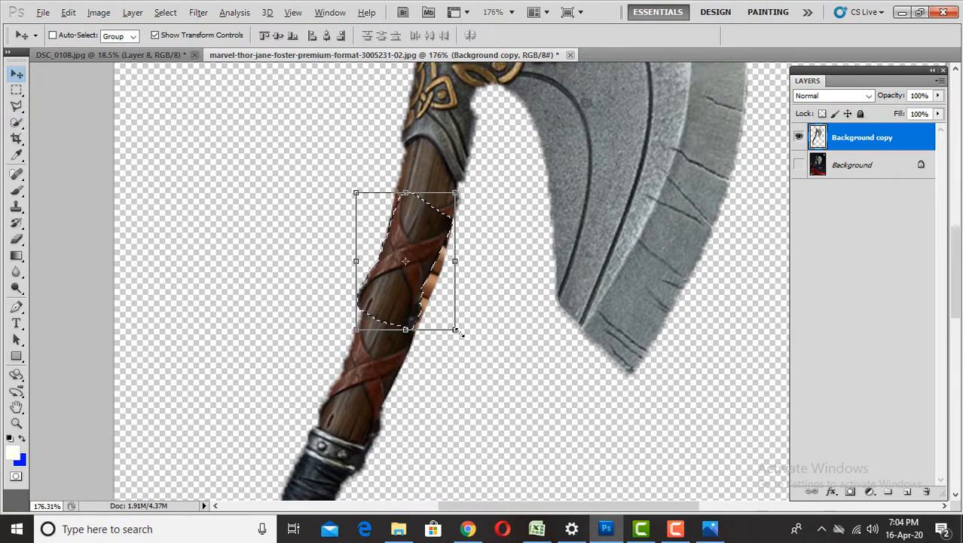
# Enlarge the copied handle section to about 120% height, rotate it about -5.6° to cover the fingers, and deselect it
pyautogui.moveTo(454, 329); pyautogui.dragTo(464, 343)
pyautogui.moveTo(471, 350); pyautogui.dragTo(480, 342)
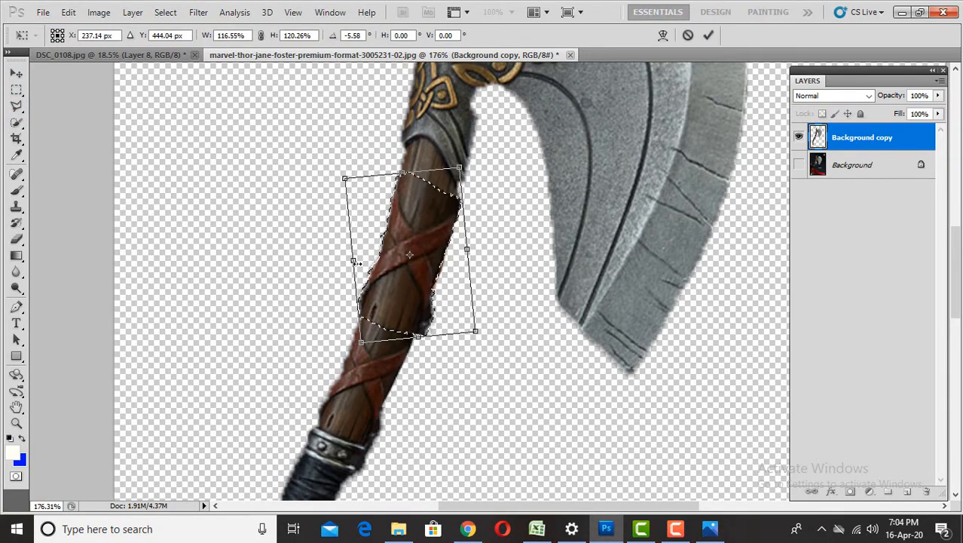
pyautogui.press('Return')
pyautogui.click(172, 36)
pyautogui.hotkey('ctrl', 'd')
# Erase the rough bulge along the outer edge of the patched handle section with a 17 px Eraser
pyautogui.scroll(-6, 433, 297)
pyautogui.press('e')
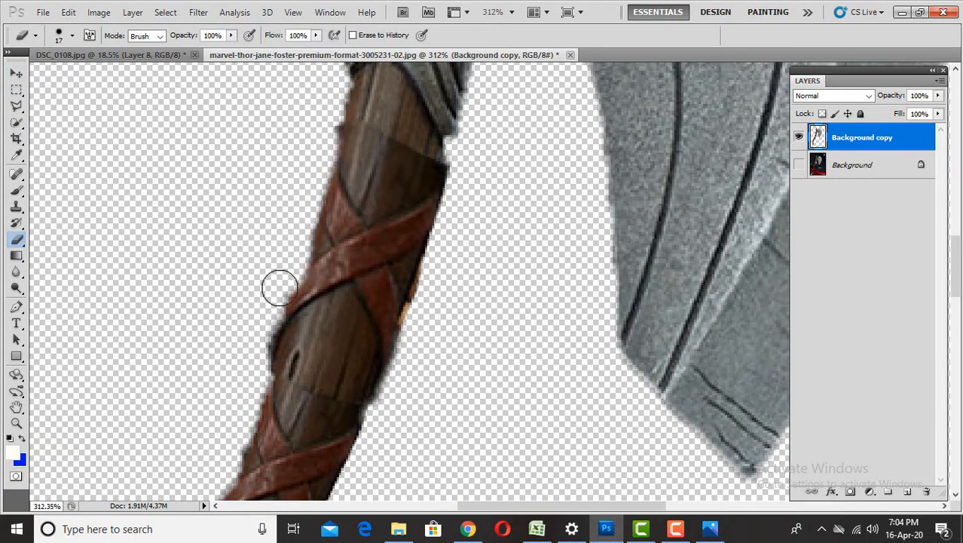
pyautogui.moveTo(280, 288); pyautogui.dragTo(270, 355)
pyautogui.scroll(-20, 358, 325)
pyautogui.scroll(3, 359, 324)
# Bring the cut-out axe into DSC_0108.jpg as a new layer over the man's hand
pyautogui.hotkey('ctrl', 'a')
pyautogui.press('v')
pyautogui.moveTo(494, 196)
pyautogui.mouseDown()
pyautogui.moveTo(474, 312)
pyautogui.moveTo(444, 328)
pyautogui.mouseUp()
pyautogui.scroll(-2, 411, 384)
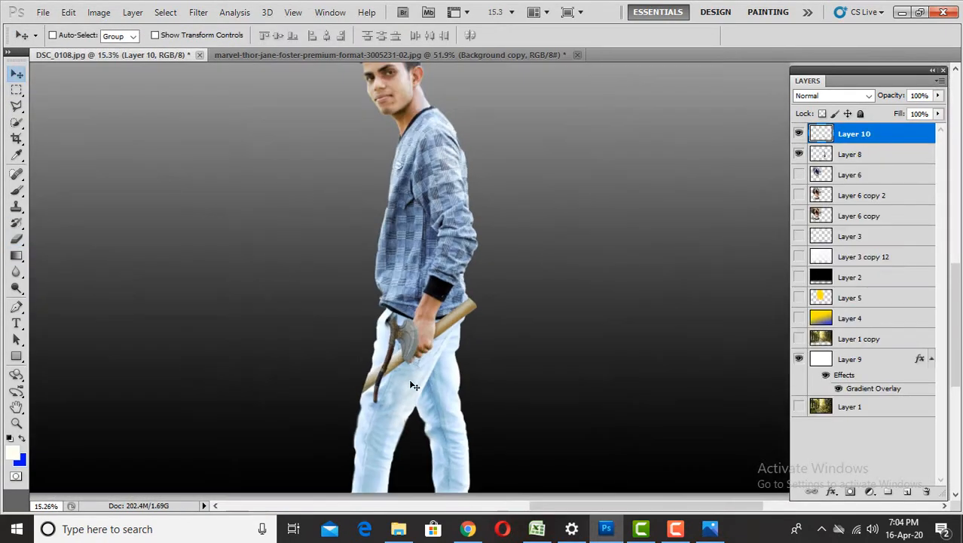
# Flip and rotate the axe on Layer 10 with Free Transform
pyautogui.hotkey('ctrl', 't')
pyautogui.rightClick(392, 381)
pyautogui.click(422, 334)
pyautogui.rightClick(414, 367)
pyautogui.click(441, 356)
# Scale the axe to about 263%, rotate it to about -106.3°, and position its handle over the wooden stick
pyautogui.scroll(5, 411, 393)
pyautogui.moveTo(480, 371); pyautogui.dragTo(620, 457)
pyautogui.scroll(-3, 422, 363)
pyautogui.moveTo(504, 428); pyautogui.dragTo(525, 396)
pyautogui.moveTo(439, 347); pyautogui.dragTo(448, 376)
pyautogui.press('Left')
pyautogui.press('Left')
pyautogui.press('Left')
pyautogui.press('Left')
pyautogui.press('Left')
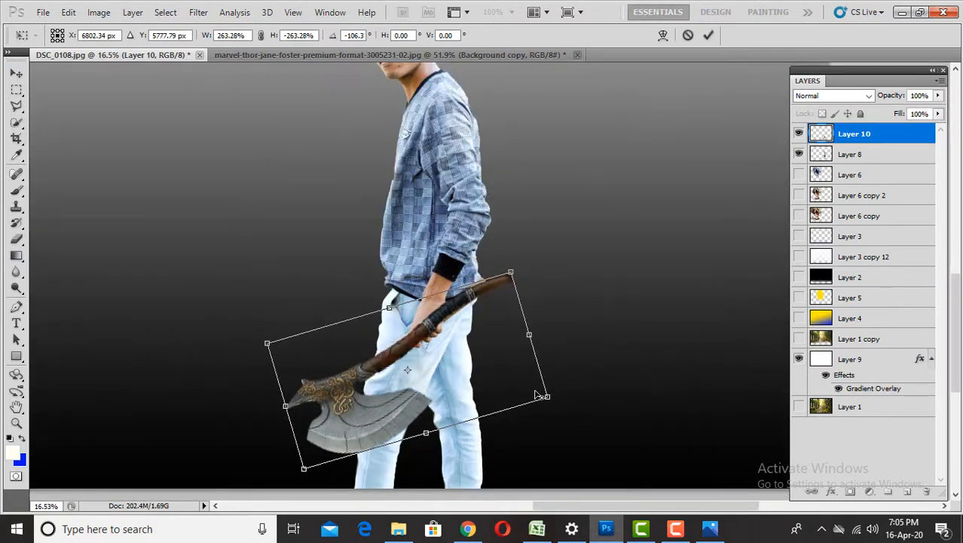
# Enlarge the axe further over the hand, reposition it, and rotate it another 2° or so to follow the stick
pyautogui.moveTo(546, 397); pyautogui.dragTo(587, 421)
pyautogui.moveTo(482, 362); pyautogui.dragTo(474, 371)
pyautogui.press('Return')
pyautogui.moveTo(548, 254); pyautogui.dragTo(552, 260)
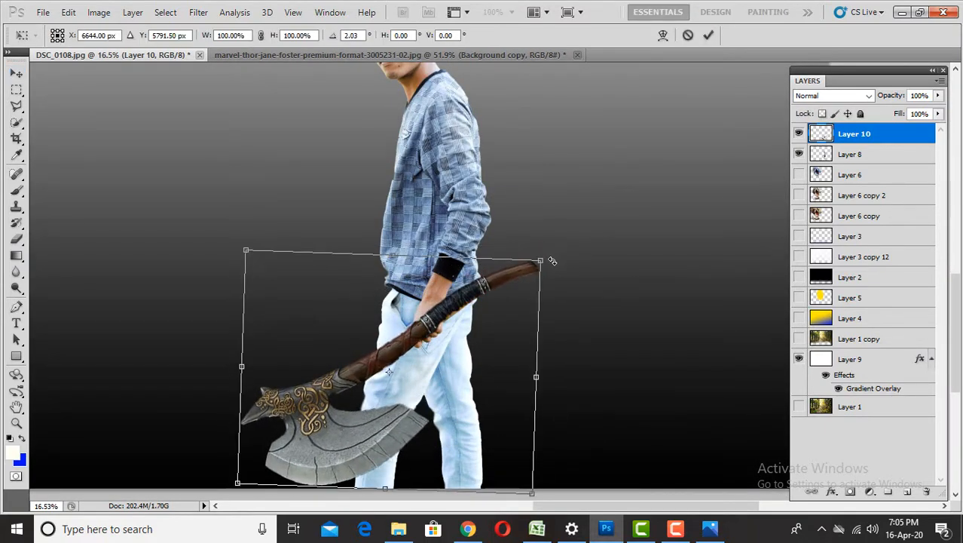
pyautogui.press('Return')
# Retouch the patch seam on the axe handle near the blade with a 71 px Clone Stamp
pyautogui.scroll(18, 434, 369)
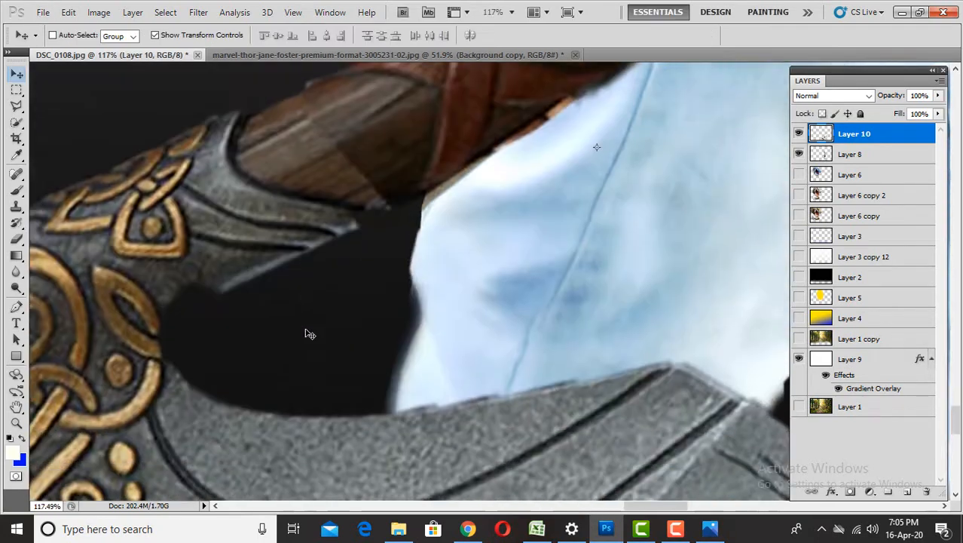
pyautogui.click(19, 240)
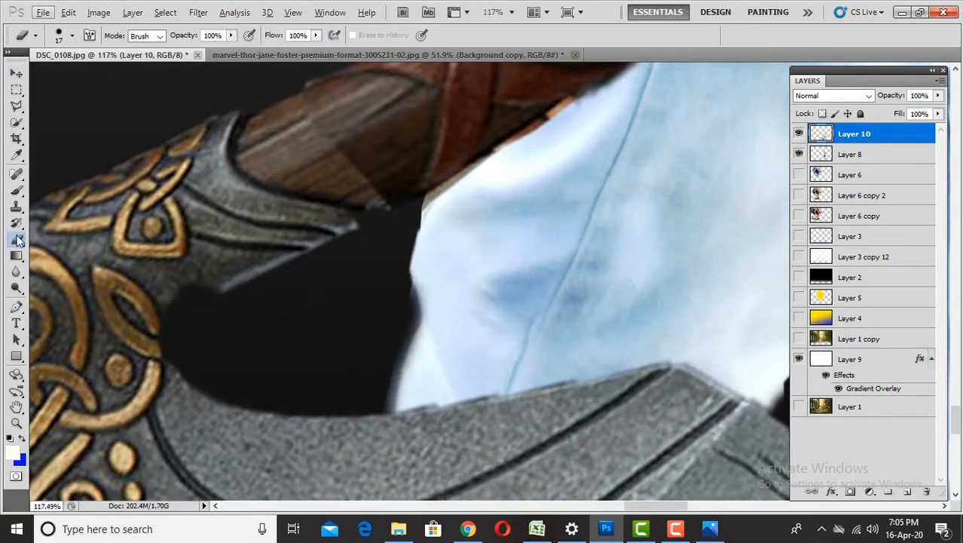
pyautogui.click(16, 206)
pyautogui.scroll(4, 154, 253)
pyautogui.scroll(-20, 257, 343)
pyautogui.scroll(3, 403, 309)
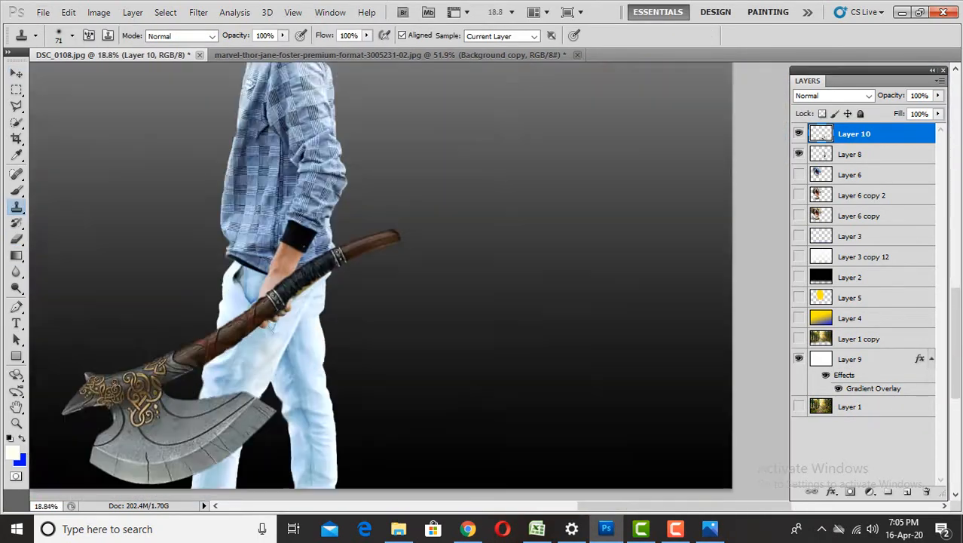
# At 44% layer opacity, delete the axe area covering the man's hand with a polygonal selection, and restore Layer 10 to 100% opacity
pyautogui.scroll(13, 261, 314)
pyautogui.click(939, 95)
pyautogui.moveTo(937, 108); pyautogui.dragTo(898, 107)
pyautogui.scroll(3, 377, 276)
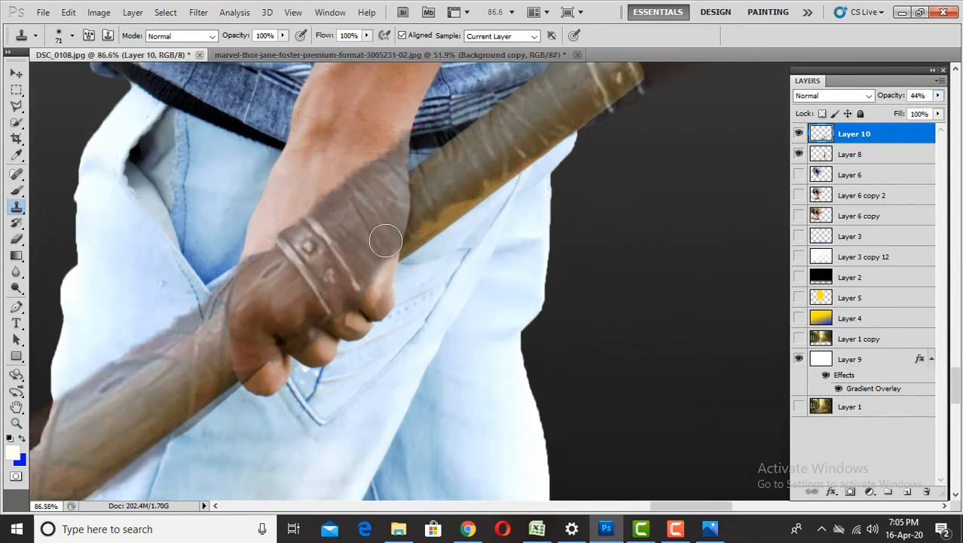
pyautogui.press('l')
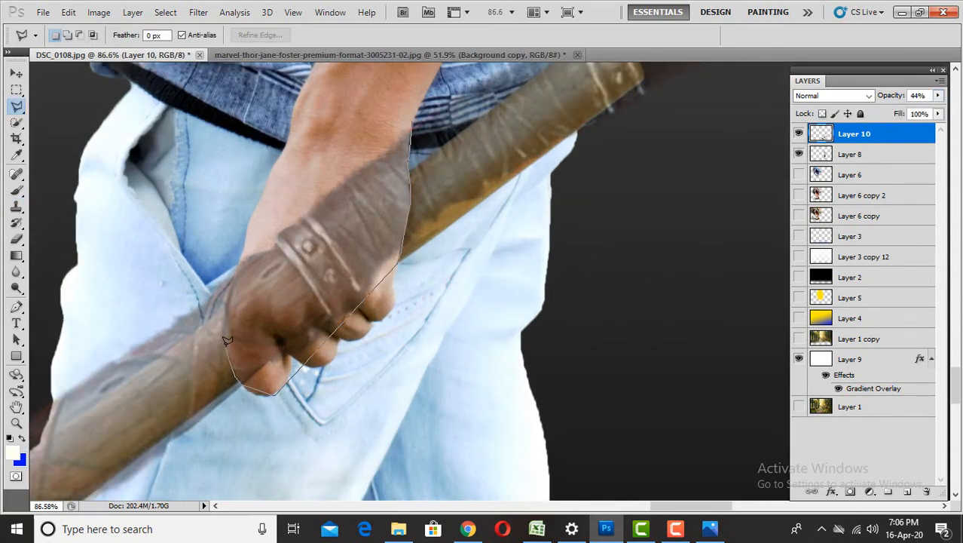
pyautogui.click(413, 113)
pyautogui.press('Delete')
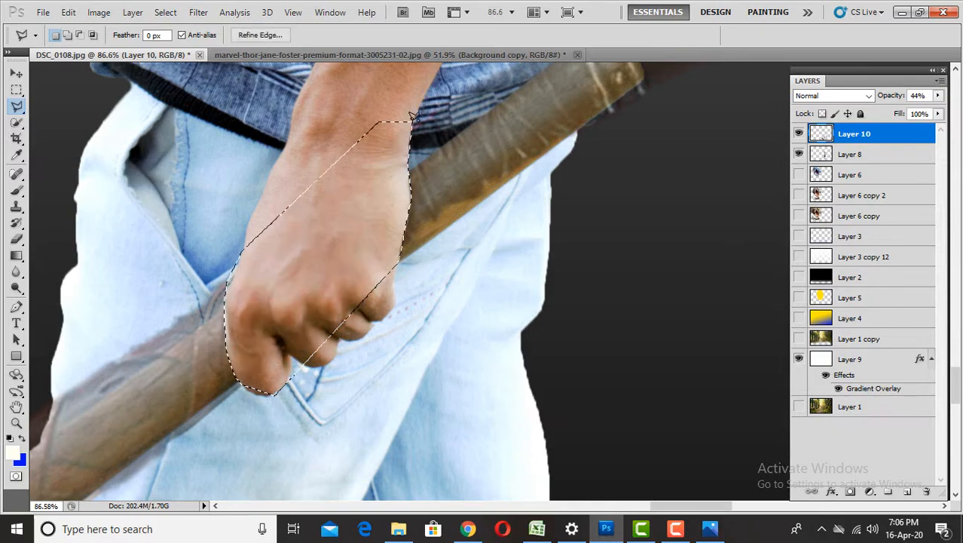
pyautogui.scroll(-13, 424, 119)
pyautogui.moveTo(938, 95); pyautogui.dragTo(962, 99)
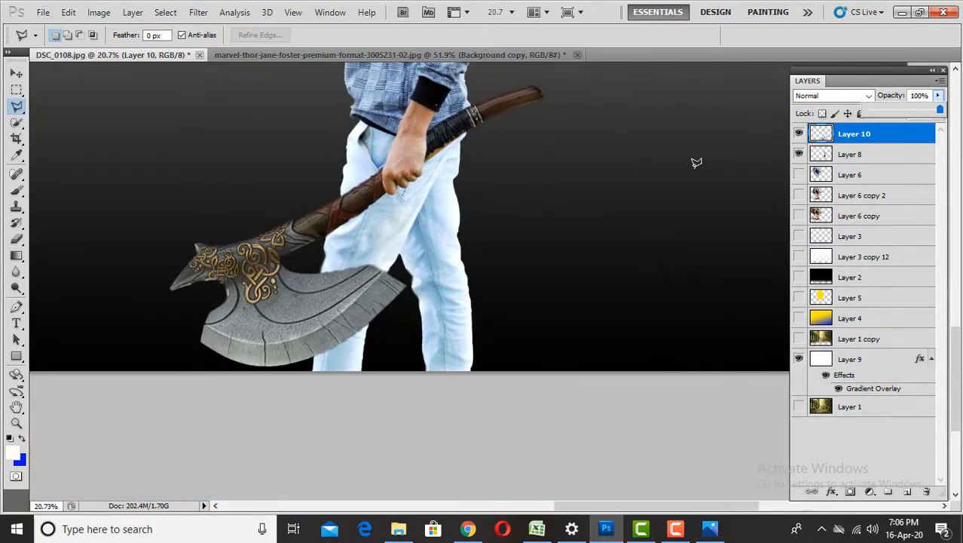
# Erase the leftover sliver of the axe between the man's fingers on Layer 10 with a 17 px Eraser
pyautogui.scroll(15, 486, 178)
pyautogui.press('v')
pyautogui.scroll(6, 435, 152)
pyautogui.keyDown('ctrl'); pyautogui.click(36, 179); pyautogui.keyUp('ctrl')
pyautogui.scroll(-3, 329, 143)
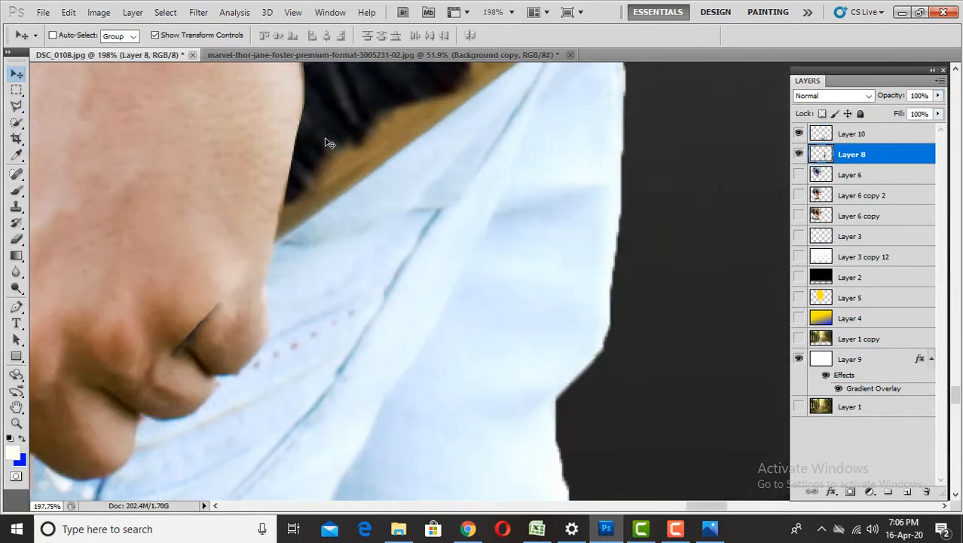
pyautogui.keyDown('ctrl'); pyautogui.click(328, 143); pyautogui.keyUp('ctrl')
pyautogui.press('e')
pyautogui.moveTo(228, 301); pyautogui.dragTo(186, 342)
pyautogui.scroll(-11, 219, 310)
pyautogui.scroll(5, 184, 309)
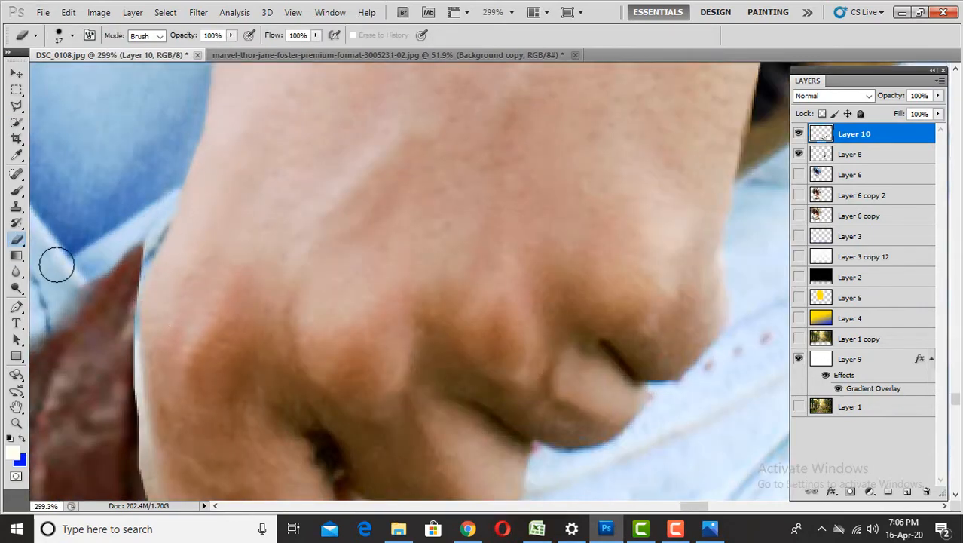
# Cover the visible wooden stick below the axe grip on Layer 8 by cloning jeans fabric with 41 px and 28 px brushes
pyautogui.scroll(-4, 344, 222)
pyautogui.keyDown('ctrl'); pyautogui.click(344, 221); pyautogui.keyUp('ctrl')
pyautogui.scroll(4, 235, 246)
pyautogui.press('s')
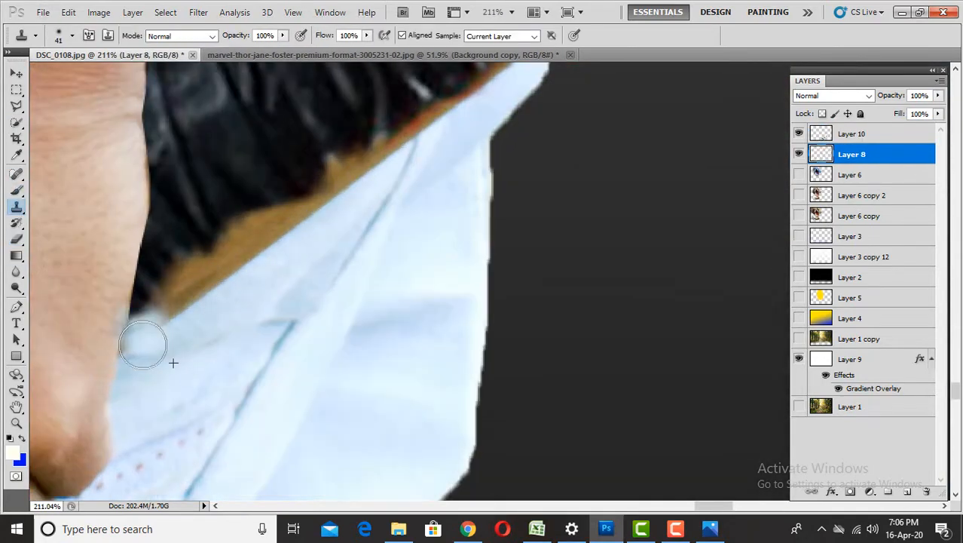
pyautogui.moveTo(143, 345); pyautogui.dragTo(217, 273)
pyautogui.rightClick(256, 297)
pyautogui.moveTo(301, 327); pyautogui.dragTo(297, 327)
pyautogui.keyDown('alt'); pyautogui.click(282, 270); pyautogui.keyUp('alt')
pyautogui.moveTo(279, 229); pyautogui.dragTo(207, 291)
pyautogui.scroll(2, 323, 239)
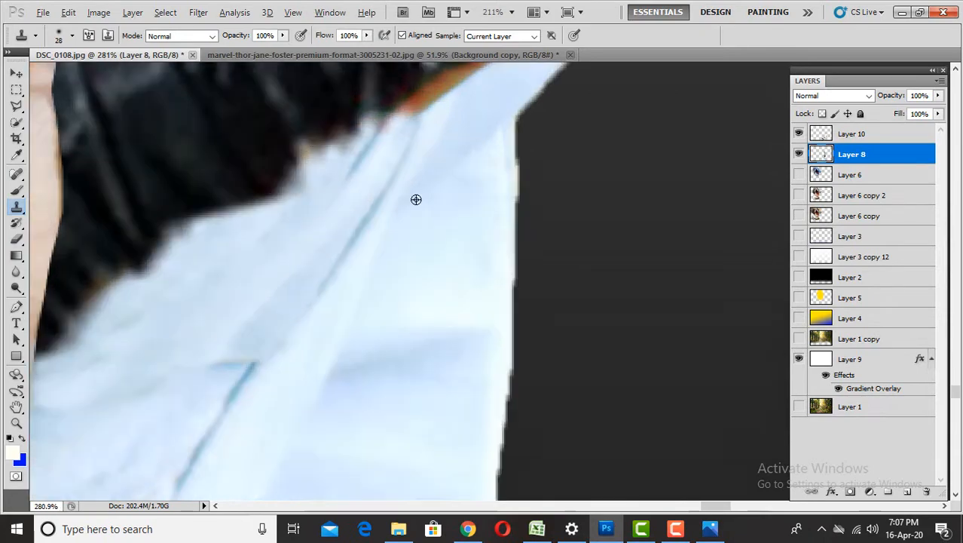
pyautogui.scroll(-4, 513, 228)
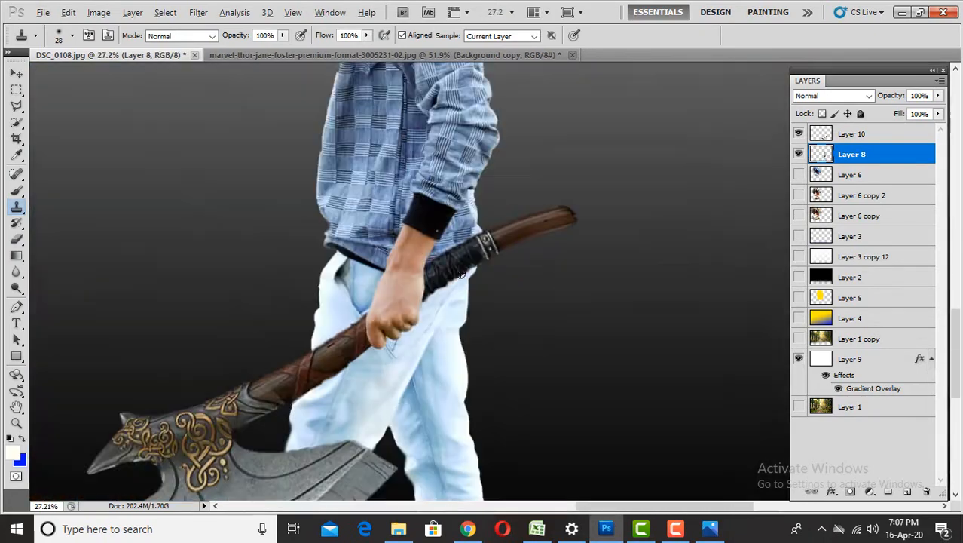
# Activate Layer 10 with the Eraser and check the axe edges around the hand and trousers
pyautogui.scroll(4, 379, 342)
pyautogui.keyDown('ctrl'); pyautogui.rightClick(214, 192); pyautogui.keyUp('ctrl')
pyautogui.click(268, 188)
pyautogui.press('e')
pyautogui.scroll(-8, 339, 203)
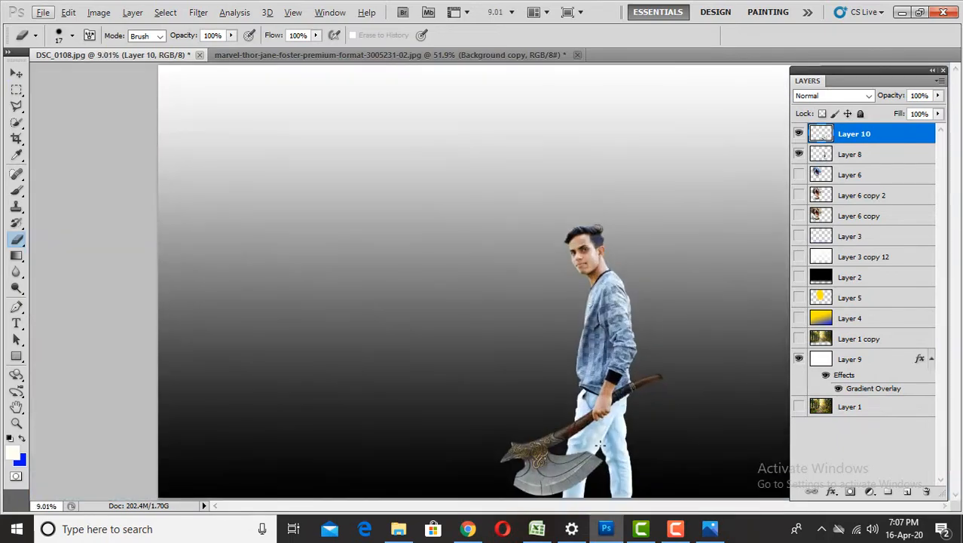
pyautogui.scroll(5, 609, 416)
pyautogui.scroll(-6, 479, 316)
# Hide Layer 9 and show the forest, fog, color and Komodo dragon layers again
pyautogui.click(799, 359)
pyautogui.click(798, 407)
pyautogui.click(799, 339)
pyautogui.click(799, 318)
pyautogui.click(798, 174)
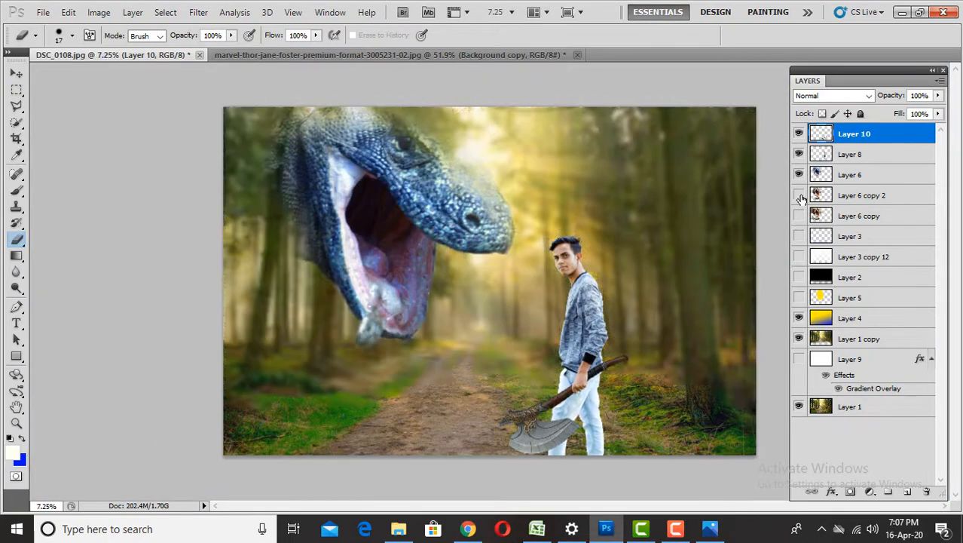
pyautogui.moveTo(799, 195); pyautogui.dragTo(799, 309)
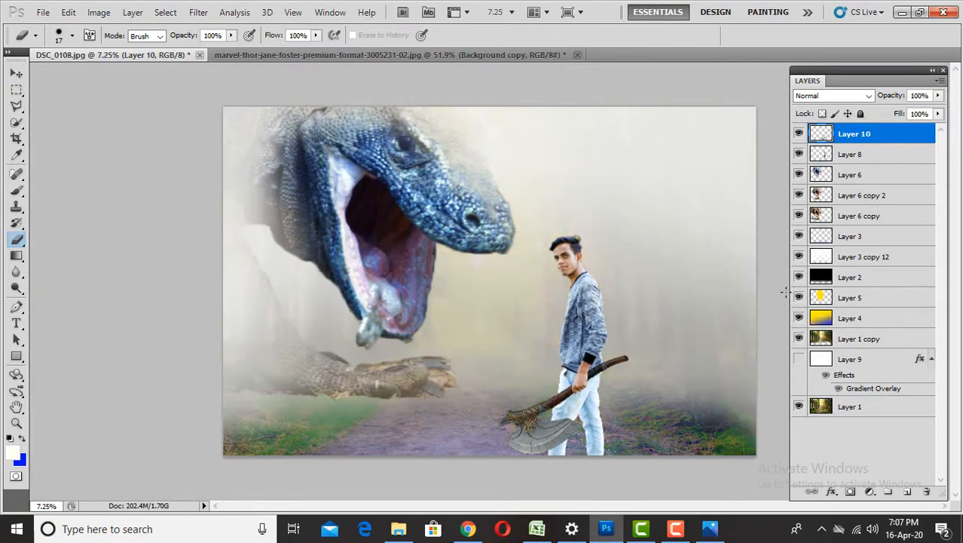
pyautogui.scroll(5, 560, 254)
pyautogui.keyDown('ctrl'); pyautogui.click(619, 279); pyautogui.keyUp('ctrl')
pyautogui.hotkey('ctrl', 'l')
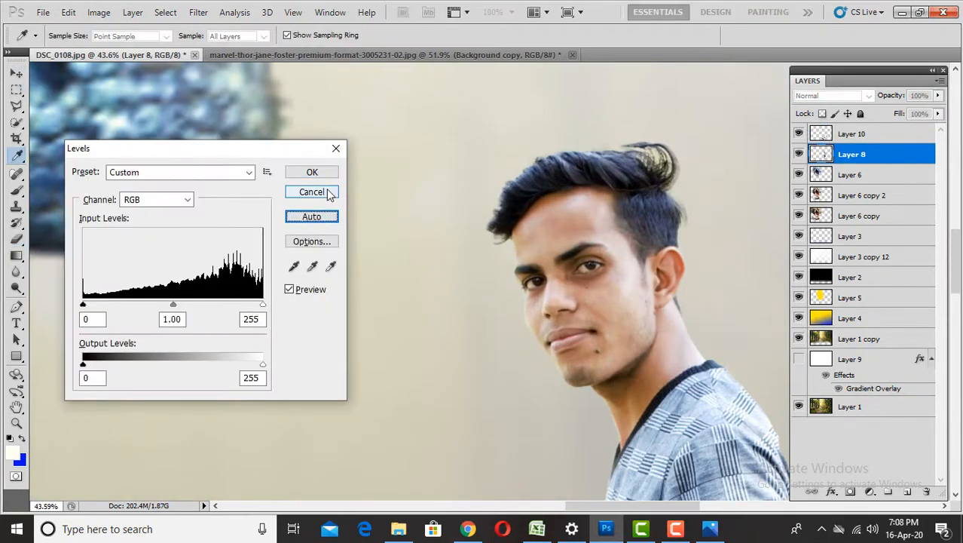
pyautogui.click(328, 191)
# Set the opacity of the black Layer 2 to 20%
pyautogui.scroll(-6, 494, 267)
pyautogui.click(859, 277)
pyautogui.click(938, 96)
pyautogui.moveTo(922, 111); pyautogui.dragTo(863, 118)
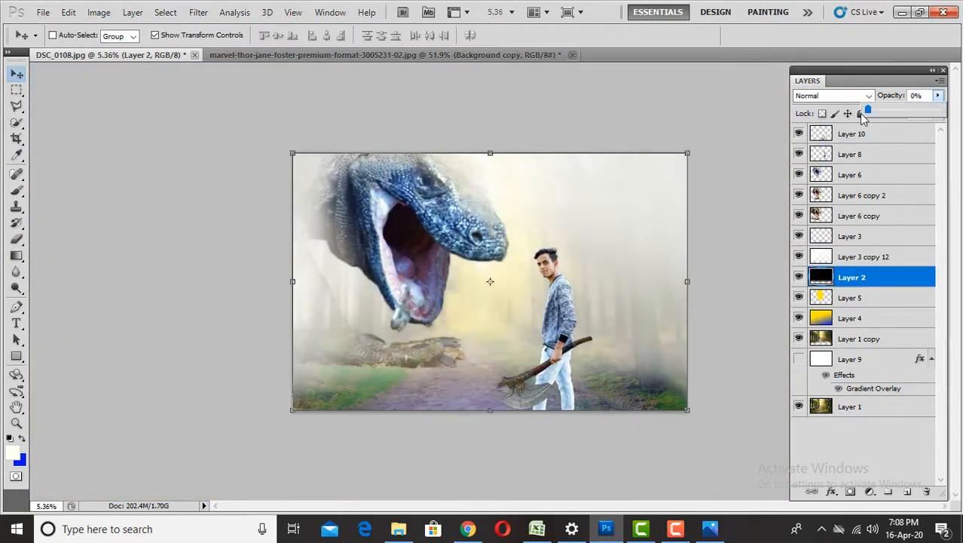
# Reduce the opacity of the dragon head on Layer 6 to 61%
pyautogui.rightClick(446, 231)
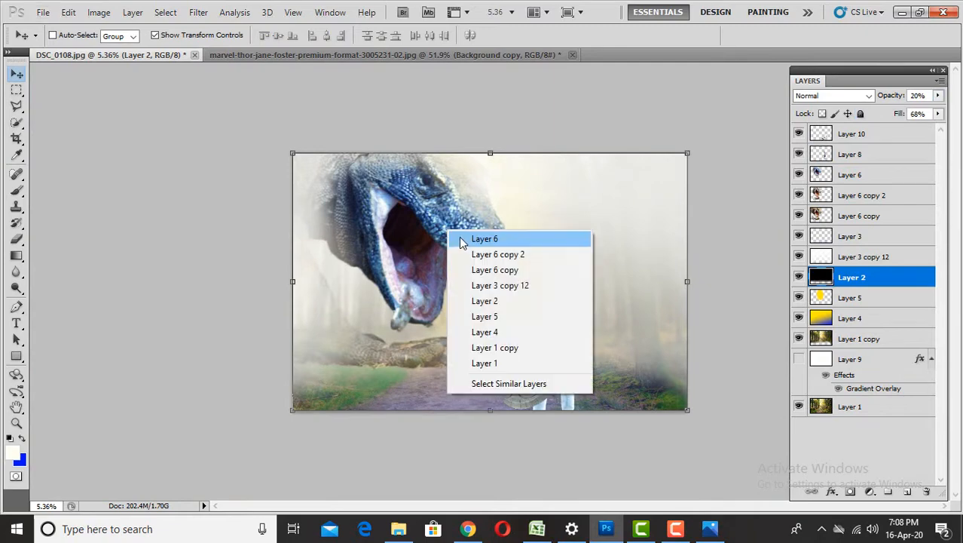
pyautogui.click(459, 237)
pyautogui.click(937, 96)
pyautogui.moveTo(928, 111); pyautogui.dragTo(898, 112)
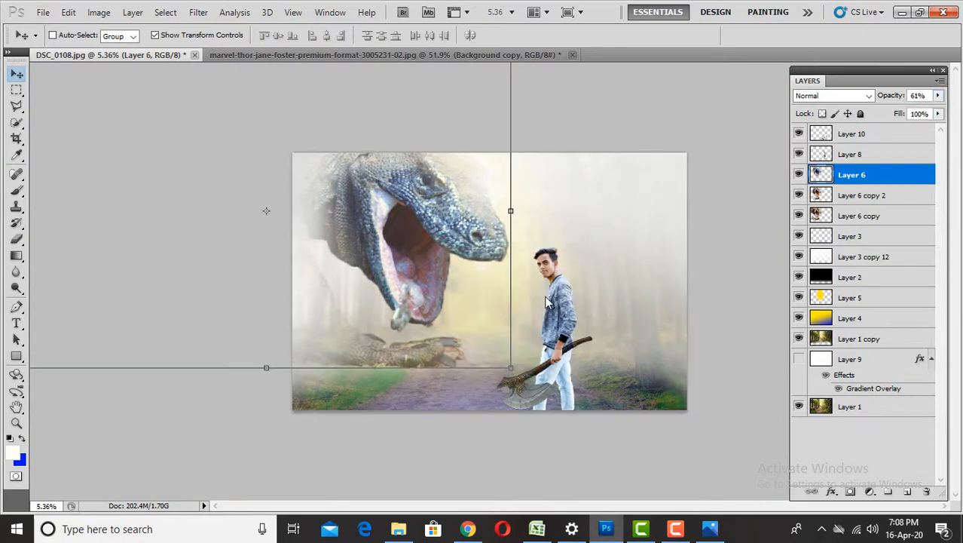
# Add a new layer above Layer 3 copy 12 and paint a soft black shadow behind the man's head and upper body
pyautogui.keyDown('ctrl'); pyautogui.click(556, 271); pyautogui.keyUp('ctrl')
pyautogui.scroll(5, 556, 267)
pyautogui.scroll(-1, 556, 267)
pyautogui.click(864, 257)
pyautogui.click(908, 491)
pyautogui.scroll(-1, 453, 340)
pyautogui.click(16, 191)
pyautogui.click(13, 452)
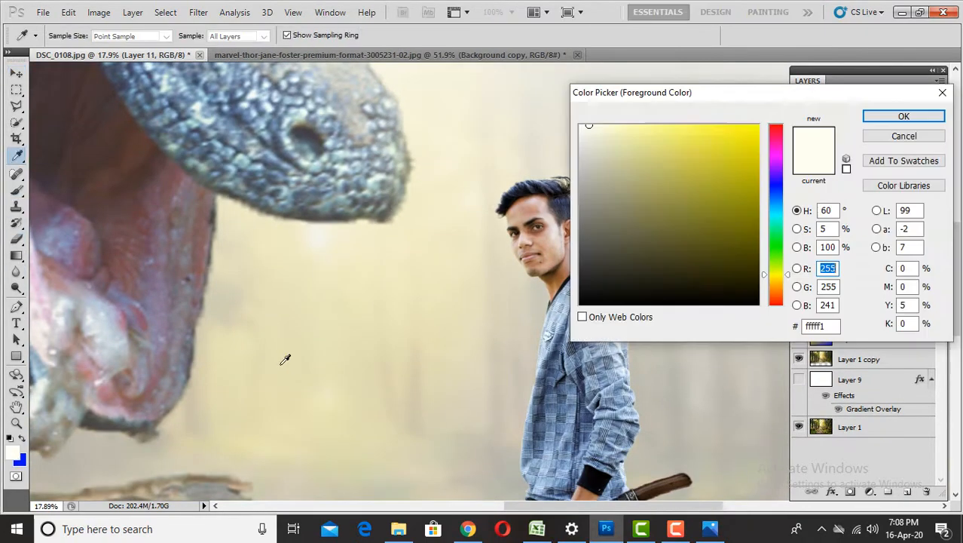
pyautogui.click(584, 303)
pyautogui.click(903, 116)
pyautogui.click(560, 255)
pyautogui.click(553, 259)
pyautogui.click(547, 353)
# Lower the shadow layer's opacity to 32% and resize the shadow around the man with Free Transform
pyautogui.click(937, 96)
pyautogui.moveTo(935, 111); pyautogui.dragTo(885, 113)
pyautogui.scroll(-5, 654, 144)
pyautogui.click(16, 74)
pyautogui.scroll(-4, 557, 317)
pyautogui.moveTo(600, 366); pyautogui.dragTo(627, 385)
pyautogui.doubleClick(591, 280)
pyautogui.scroll(5, 591, 279)
pyautogui.moveTo(694, 455); pyautogui.dragTo(612, 357)
pyautogui.doubleClick(593, 329)
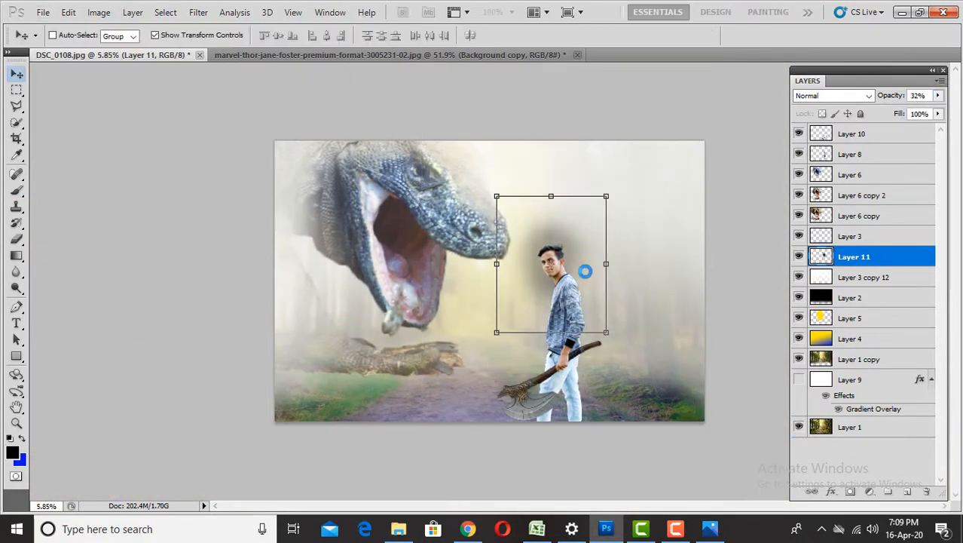
# Try the shadow on Layer 11 at 21% opacity, compare the image without it, and delete the layer
pyautogui.scroll(4, 540, 261)
pyautogui.click(937, 95)
pyautogui.moveTo(887, 112); pyautogui.dragTo(884, 113)
pyautogui.hotkey('ctrl', '0')
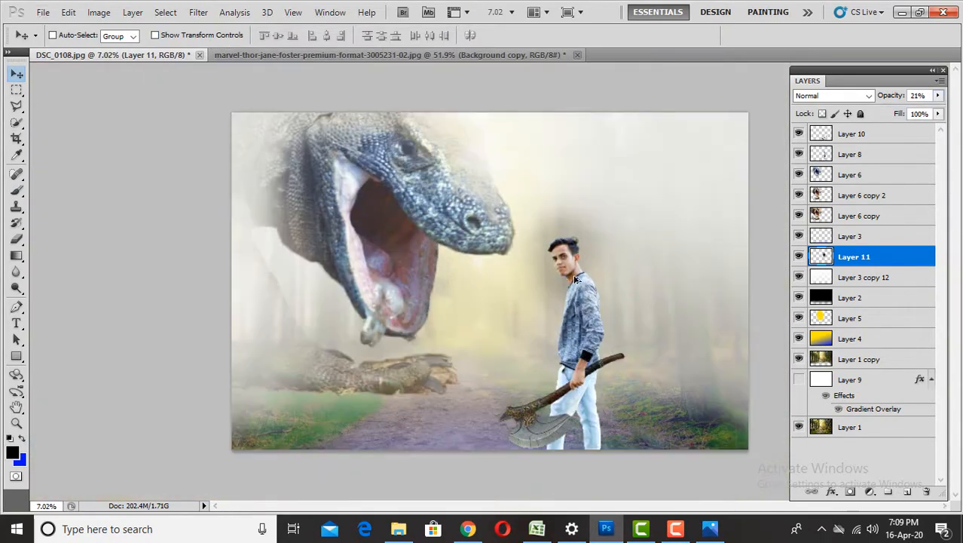
pyautogui.click(799, 257)
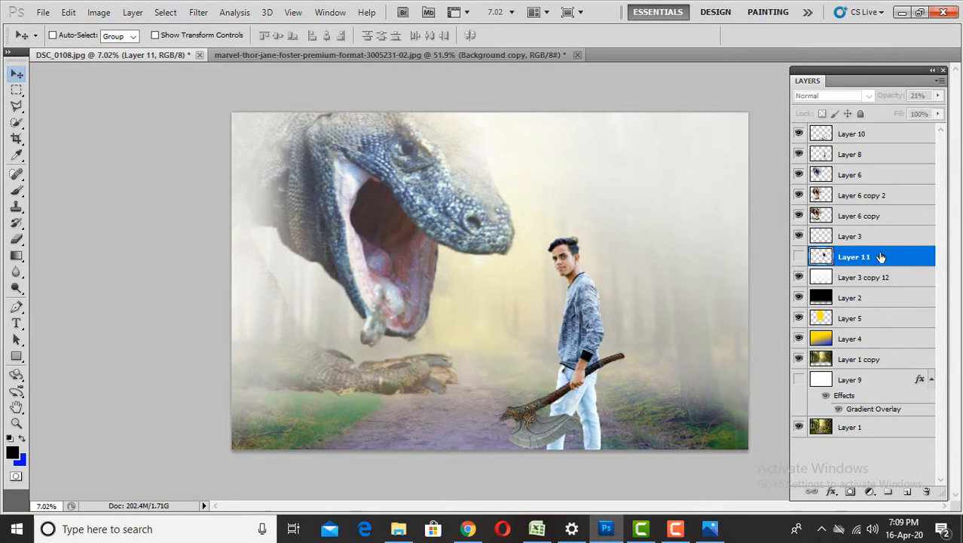
pyautogui.press('Delete')
# Add a new layer above Layer 8 and sample the skin tone from the man's cheek for the Brush
pyautogui.scroll(7, 563, 277)
pyautogui.scroll(-6, 563, 278)
pyautogui.scroll(6, 571, 279)
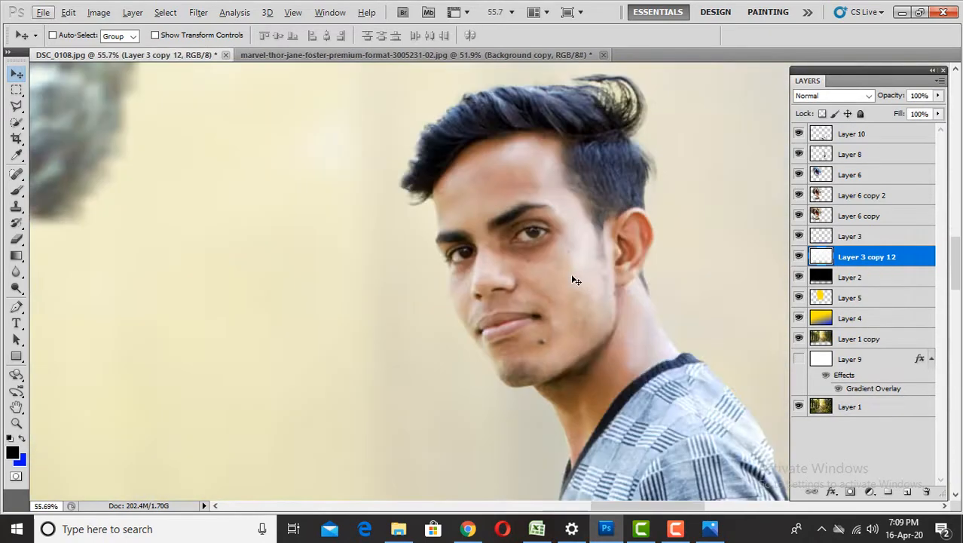
pyautogui.keyDown('ctrl'); pyautogui.click(573, 279); pyautogui.keyUp('ctrl')
pyautogui.click(907, 491)
pyautogui.press('b')
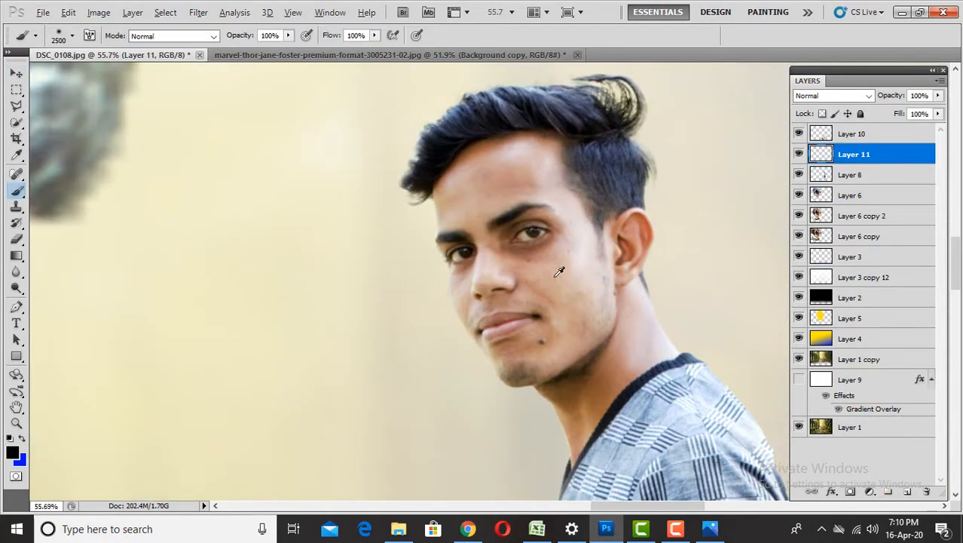
pyautogui.keyDown('alt'); pyautogui.click(564, 271); pyautogui.keyUp('alt')
# Paint the sampled skin tone beneath the man's eye with a soft 70 px brush at 44% opacity and 39% flow
pyautogui.scroll(1, 595, 282)
pyautogui.rightClick(596, 282)
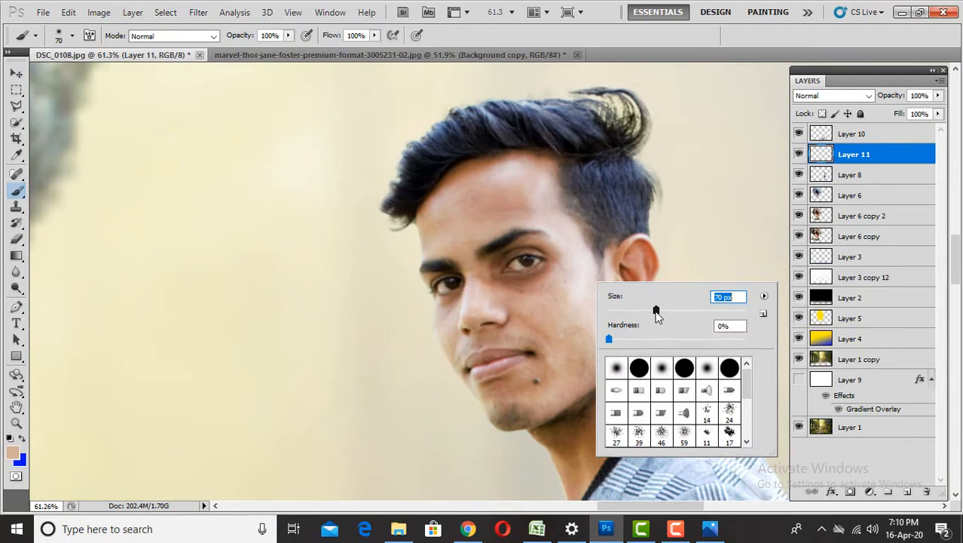
pyautogui.click(288, 36)
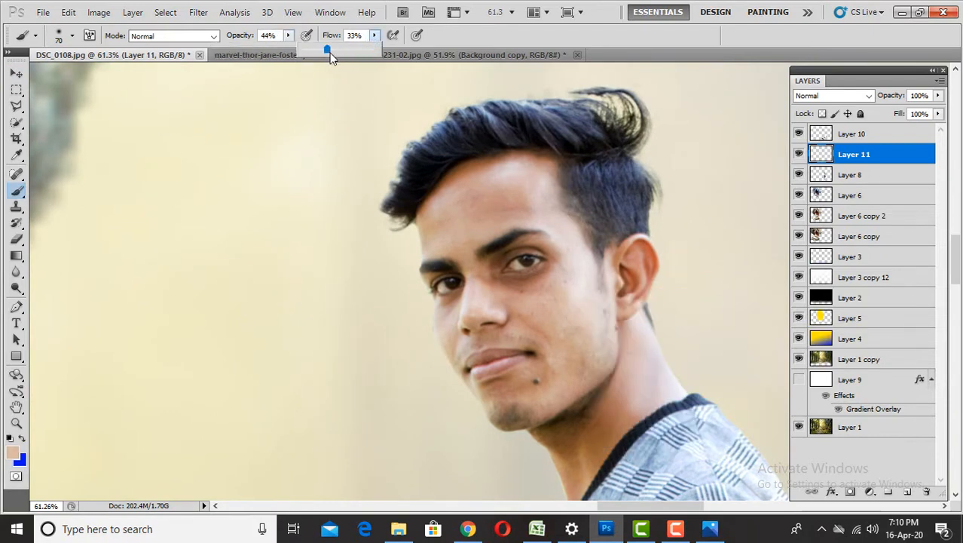
pyautogui.moveTo(329, 57); pyautogui.dragTo(333, 56)
pyautogui.scroll(-2, 560, 220)
pyautogui.moveTo(518, 227); pyautogui.dragTo(559, 222)
# Paint more skin tone over the face and neck with an 85 px brush and set Layer 11's opacity to 77%
pyautogui.rightClick(589, 289)
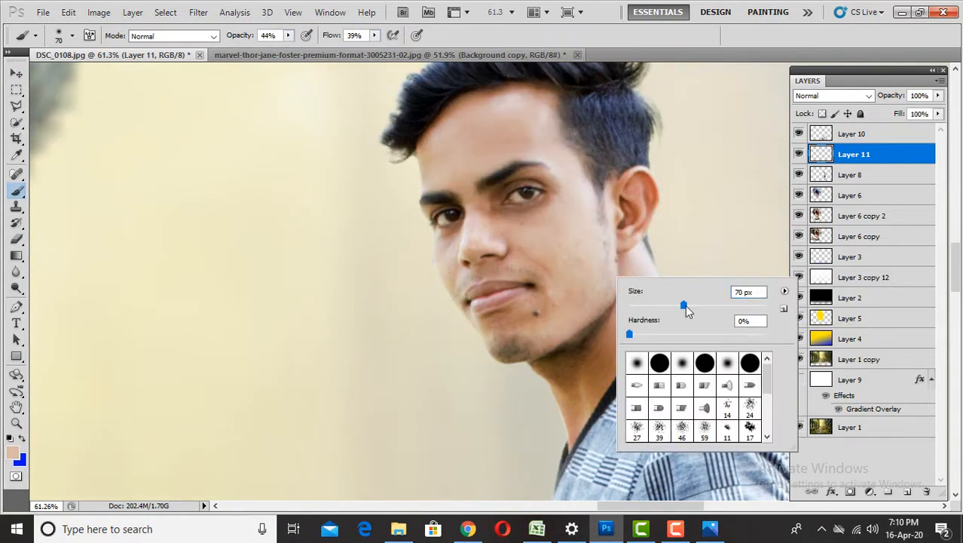
pyautogui.moveTo(685, 306); pyautogui.dragTo(689, 307)
pyautogui.moveTo(538, 290); pyautogui.dragTo(508, 243)
pyautogui.moveTo(560, 367); pyautogui.dragTo(625, 364)
pyautogui.scroll(-10, 596, 392)
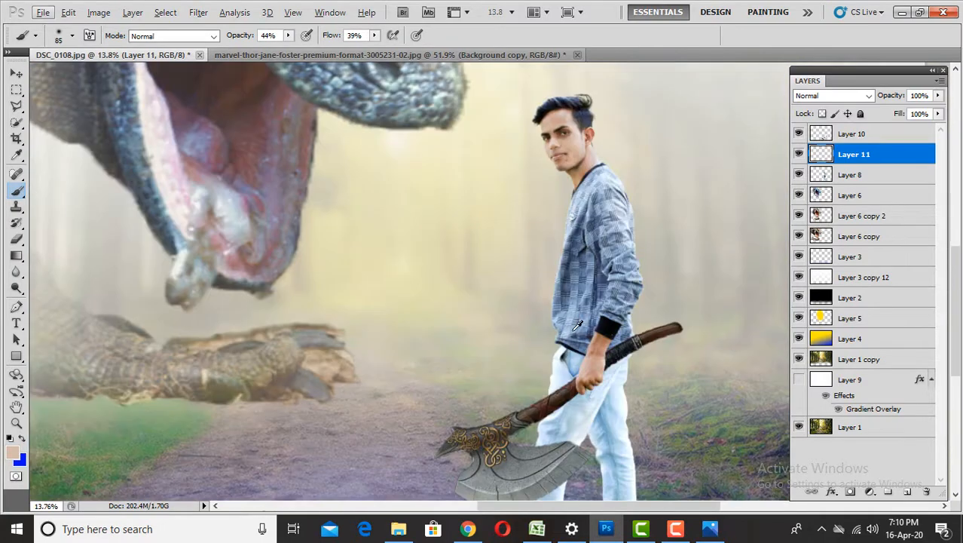
pyautogui.scroll(9, 591, 398)
pyautogui.moveTo(654, 318); pyautogui.dragTo(624, 376)
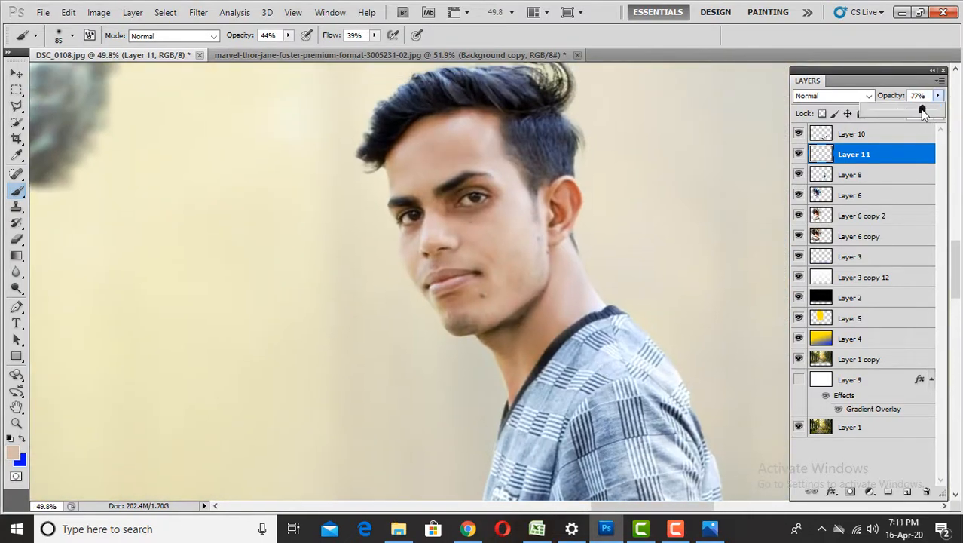
# Compare Layer 8 on and off, and apply a color adjustment to the man to neutralize the shirt's blue cast
pyautogui.click(859, 175)
pyautogui.click(799, 175)
pyautogui.click(799, 174)
pyautogui.click(99, 13)
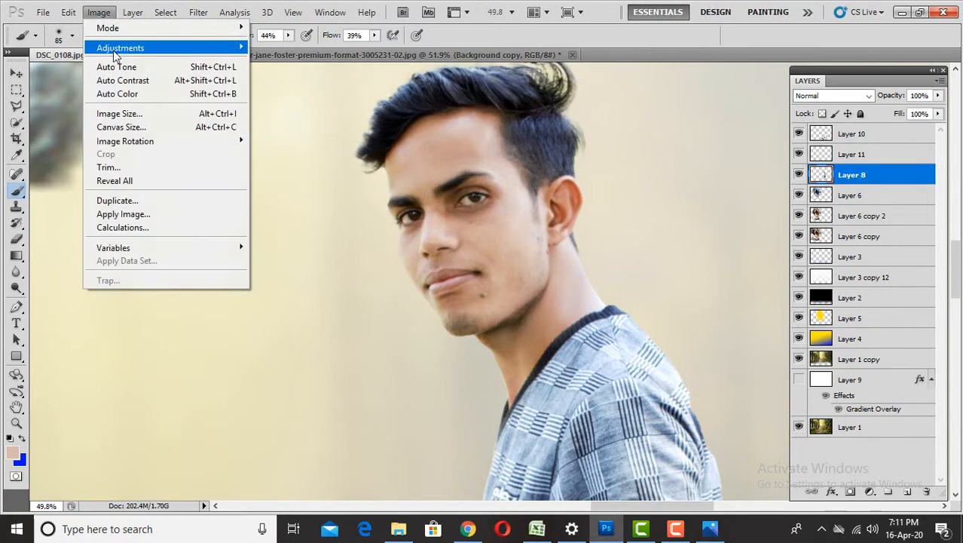
pyautogui.moveTo(113, 48)
pyautogui.click(290, 330)
pyautogui.moveTo(302, 73); pyautogui.dragTo(863, 99)
pyautogui.click(914, 145)
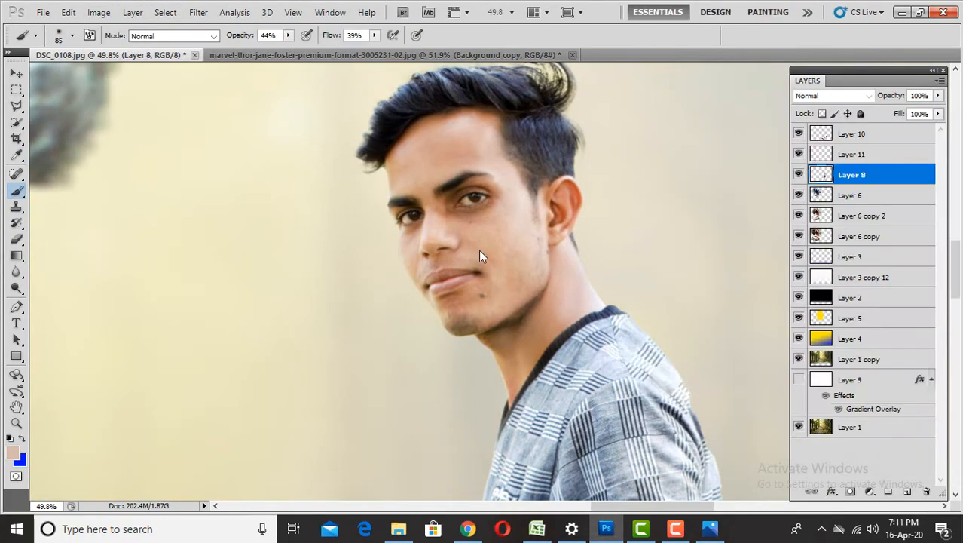
# Apply Color Balance to Layer 8's midtones with color levels of +16, 0 and +2
pyautogui.hotkey('ctrl', 'b')
pyautogui.moveTo(790, 248); pyautogui.dragTo(795, 248)
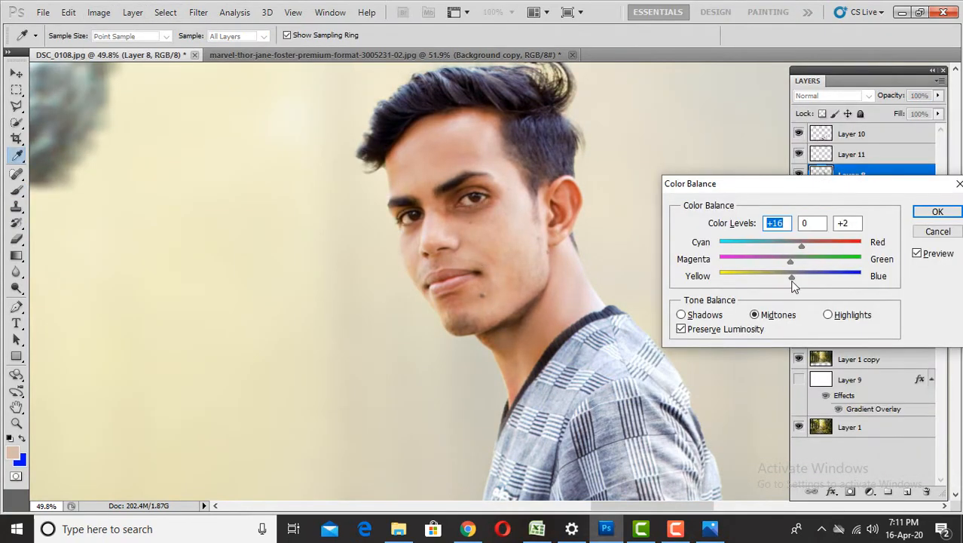
pyautogui.click(939, 212)
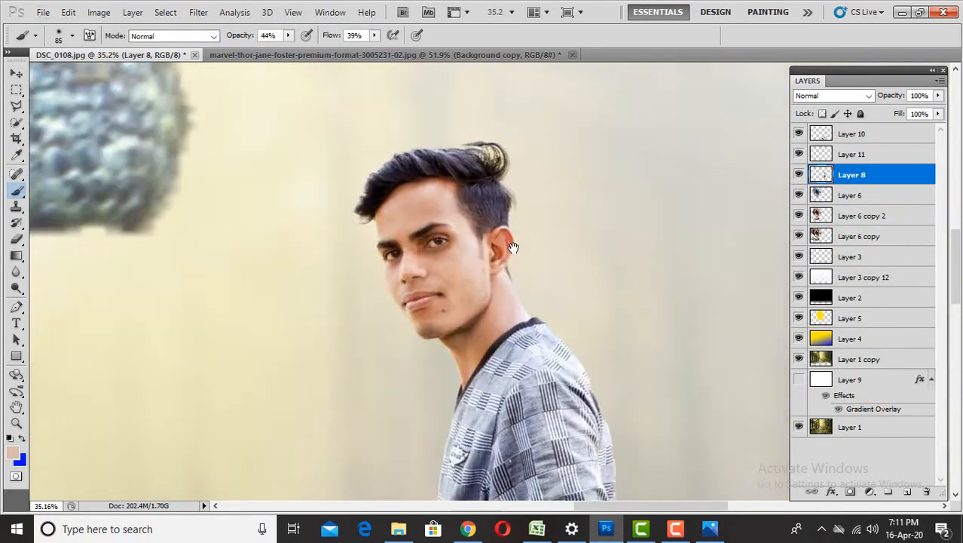
# Brighten the man on Layer 8 with Levels by lowering the white input level
pyautogui.hotkey('ctrl', 'l')
pyautogui.moveTo(262, 305); pyautogui.dragTo(236, 309)
pyautogui.click(311, 172)
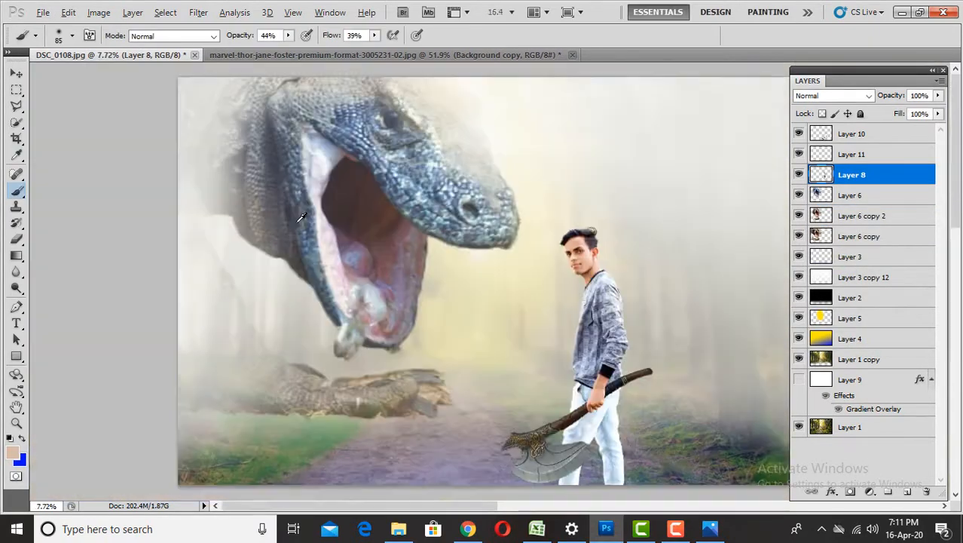
pyautogui.scroll(5, 611, 260)
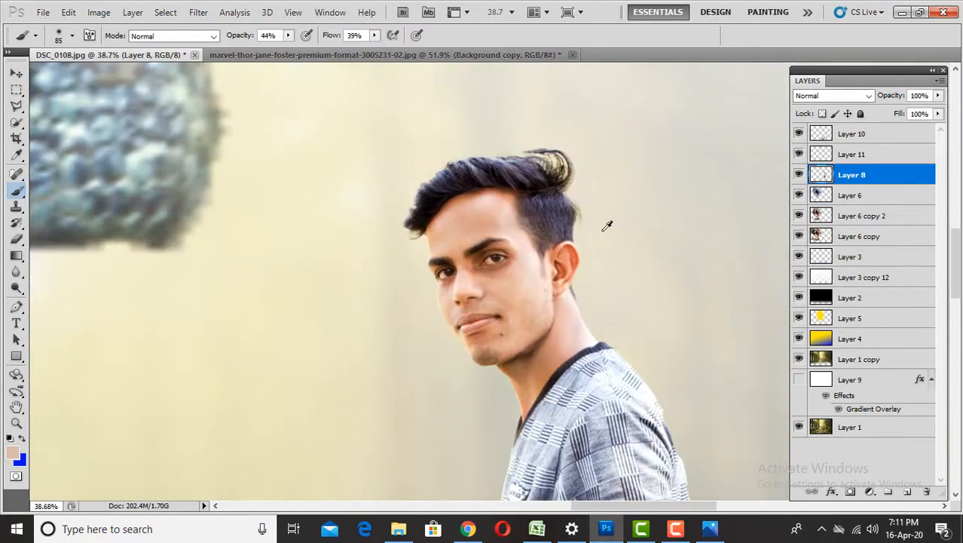
pyautogui.scroll(-5, 600, 233)
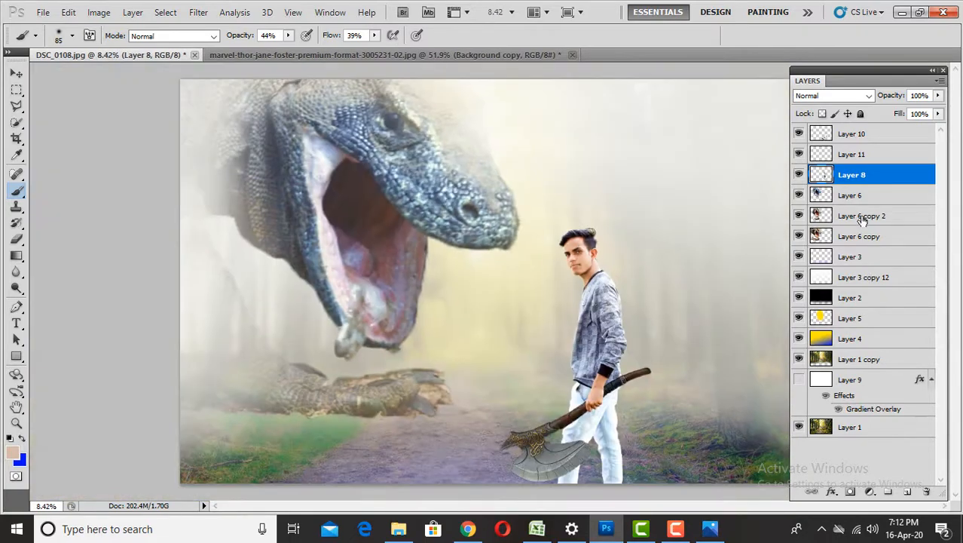
# Set the fill of the skin-tone Layer 11 to 78%
pyautogui.click(849, 155)
pyautogui.click(922, 128)
pyautogui.scroll(7, 634, 284)
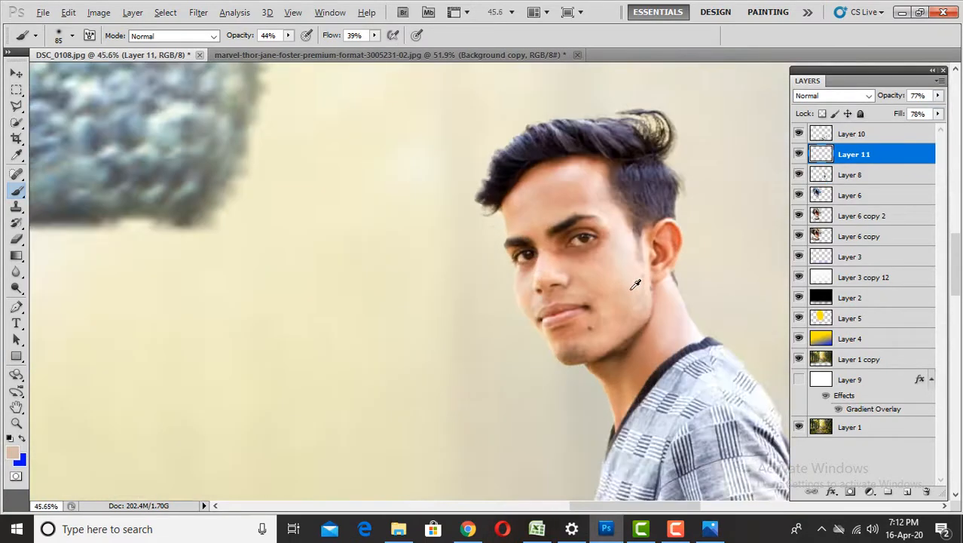
# Add a new layer above Layer 11 and try painting a sampled brown skin tone on the nose with a 62 px brush
pyautogui.click(907, 492)
pyautogui.scroll(4, 567, 243)
pyautogui.keyDown('alt'); pyautogui.click(568, 242); pyautogui.keyUp('alt')
pyautogui.rightClick(588, 278)
pyautogui.moveTo(650, 305); pyautogui.dragTo(642, 305)
pyautogui.moveTo(549, 293); pyautogui.dragTo(546, 303)
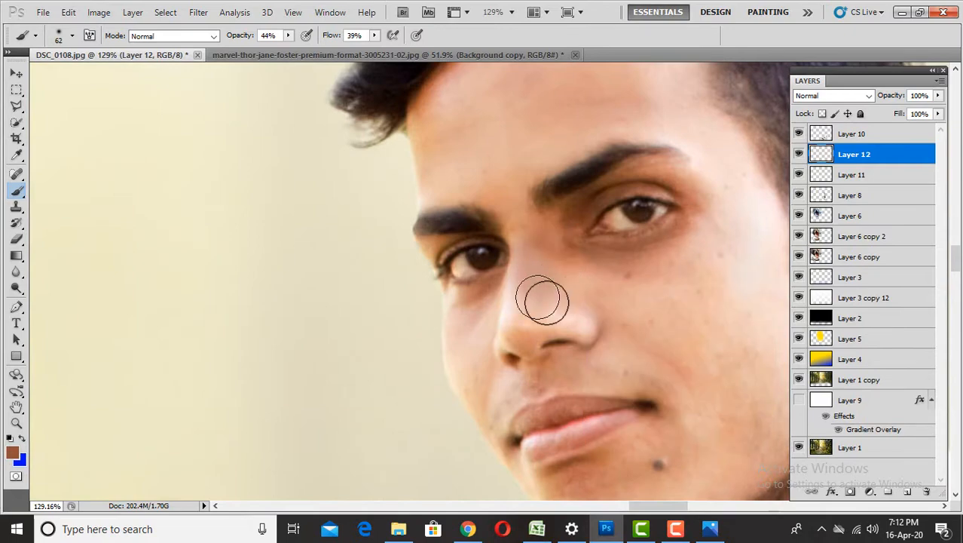
pyautogui.hotkey('ctrl', 'z')
# Sample another skin tone at the bridge of the nose and set Layer 12's opacity to 100%
pyautogui.keyDown('alt'); pyautogui.click(546, 280); pyautogui.keyUp('alt')
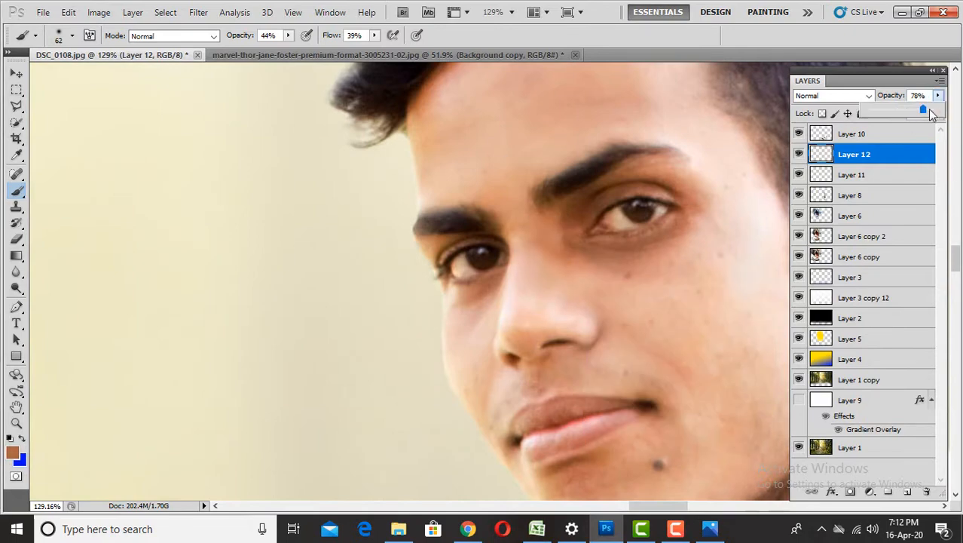
pyautogui.moveTo(931, 113); pyautogui.dragTo(942, 111)
pyautogui.hotkey('ctrl', '0')
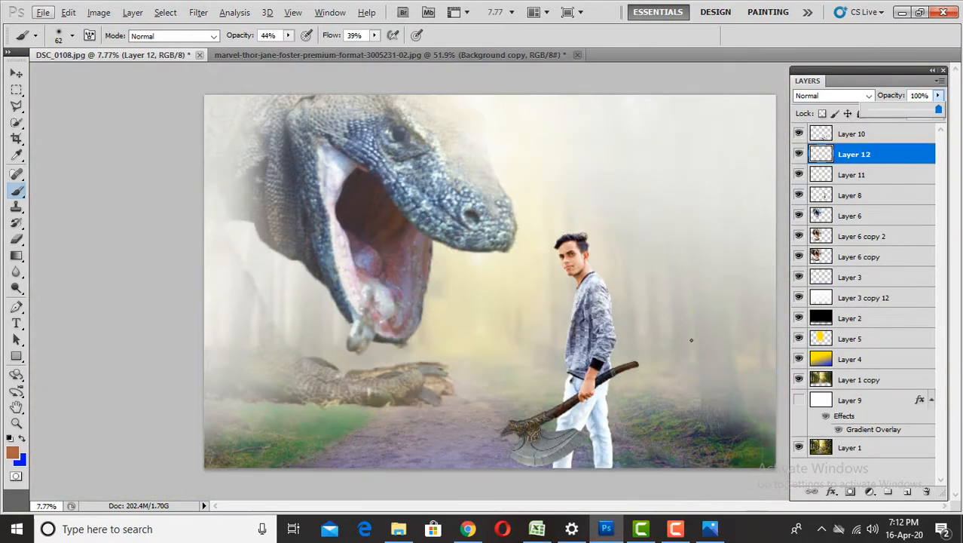
pyautogui.press('v')
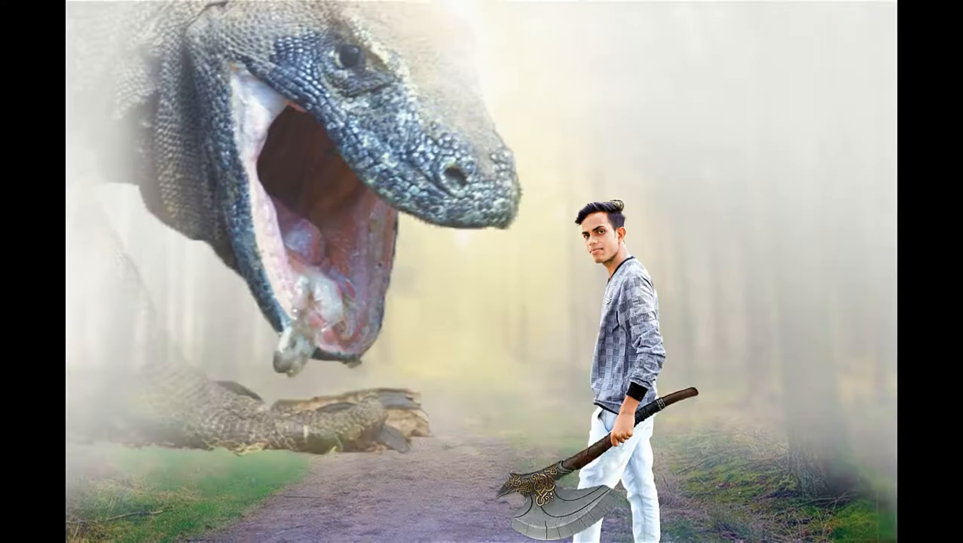